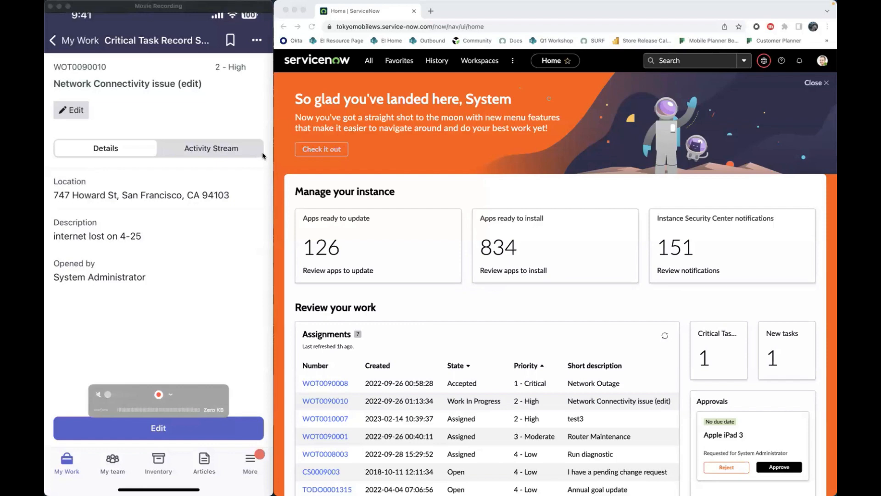
- Open Mobile App Builder from the System Mobile module in the ServiceNow instance's navigation
left_click(369, 62)
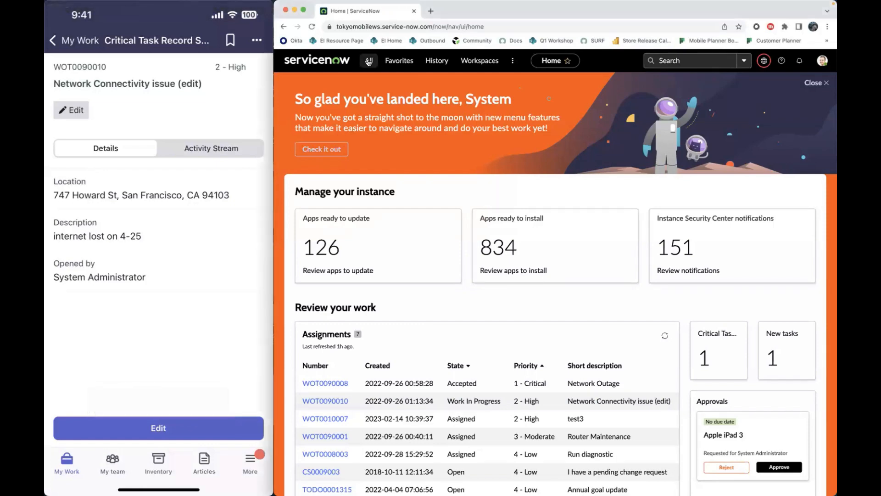
left_click(368, 62)
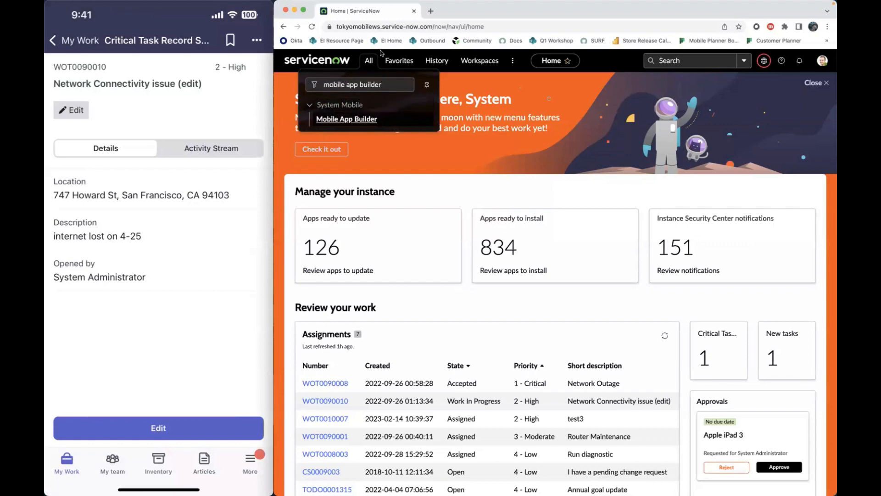
left_click(367, 120)
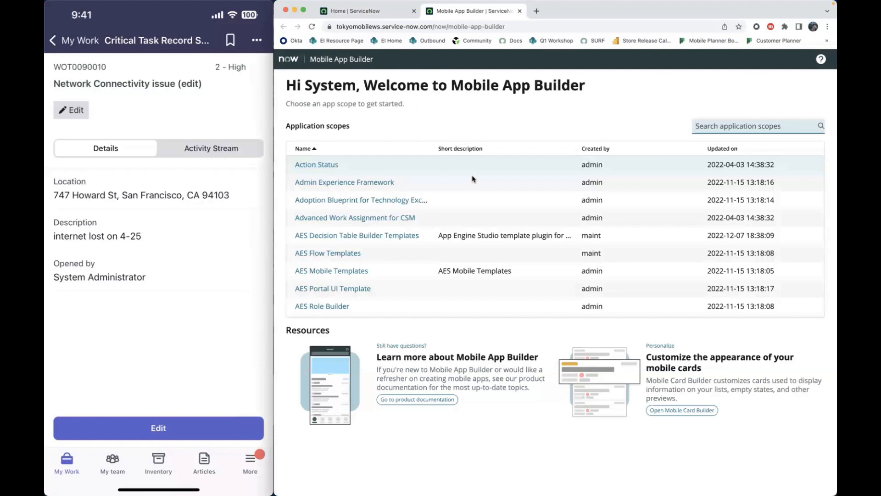
- Search the web for "servicenow mobile itsm" in a new browser tab and look through the ITSM Mobile Agent documentation page
left_click(537, 10)
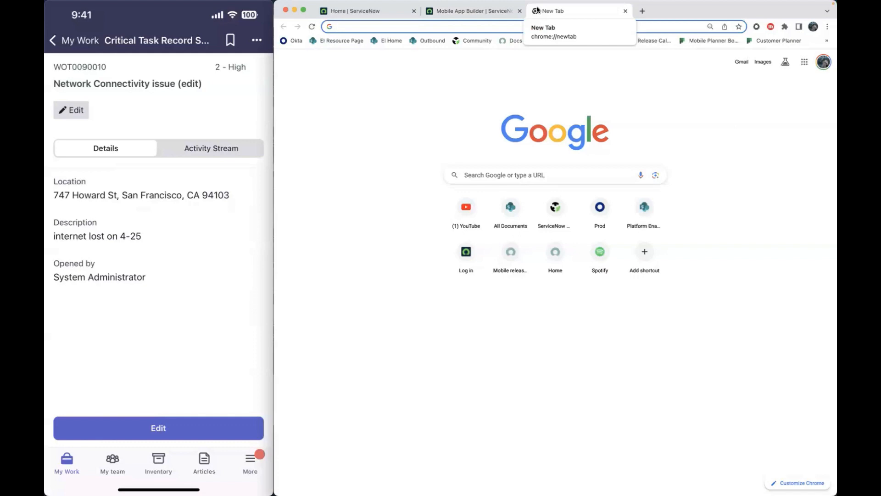
type("servicenow mobi")
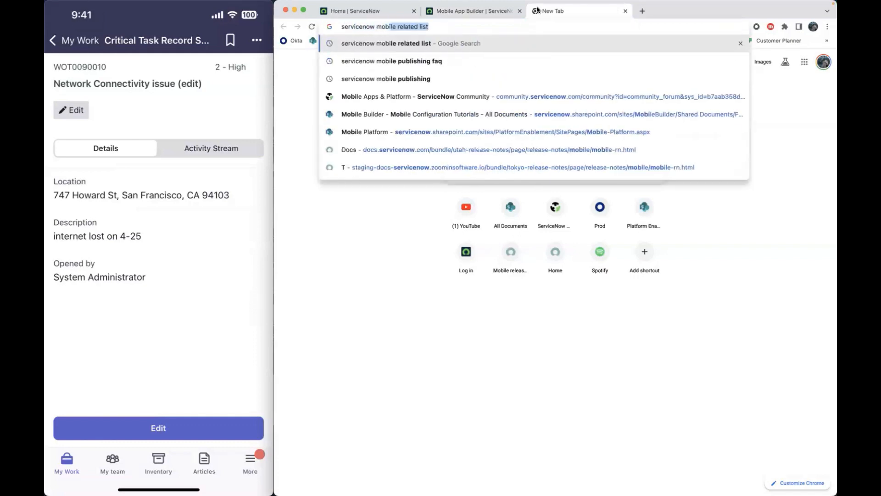
type("le itsm")
key("Return")
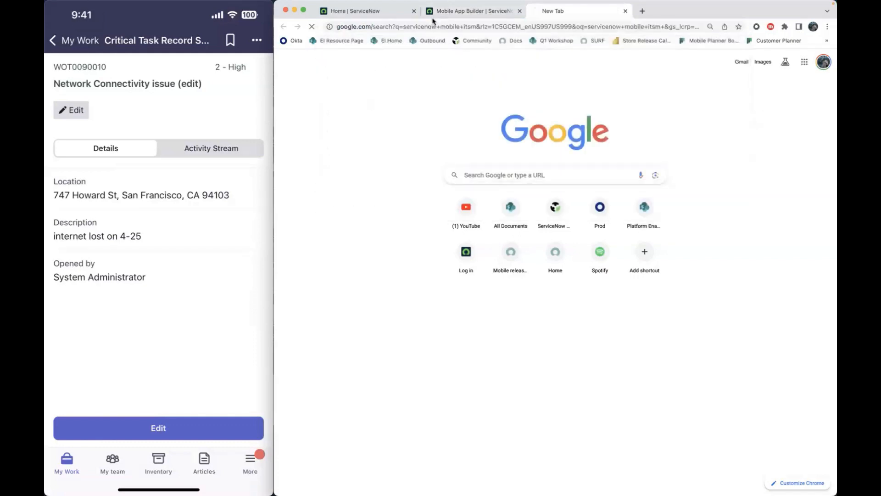
scroll(374, 137, "down", 1)
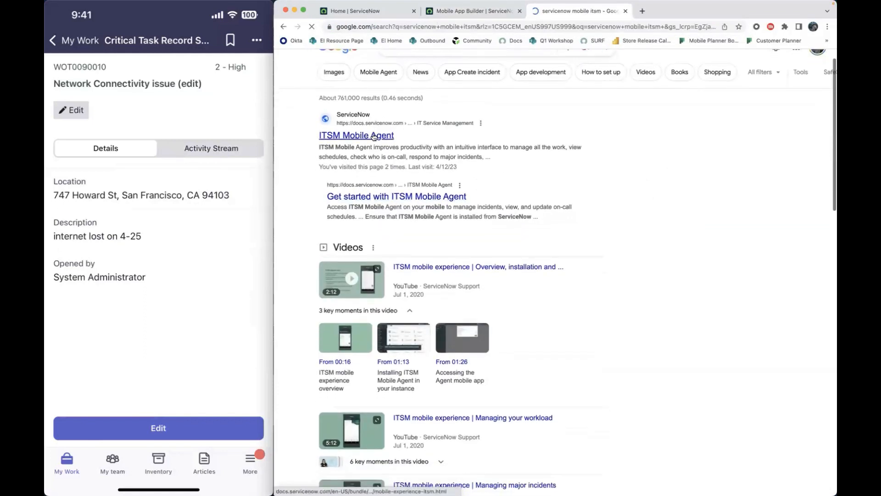
left_click(375, 137)
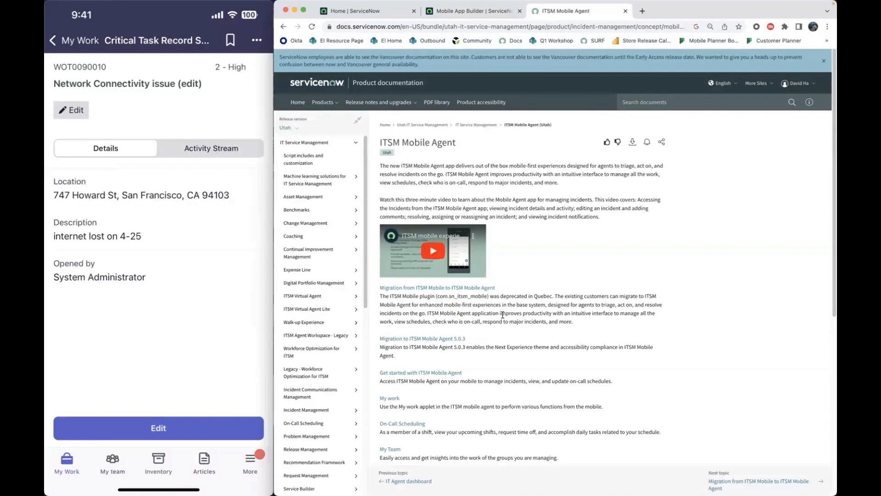
scroll(502, 313, "down", 1)
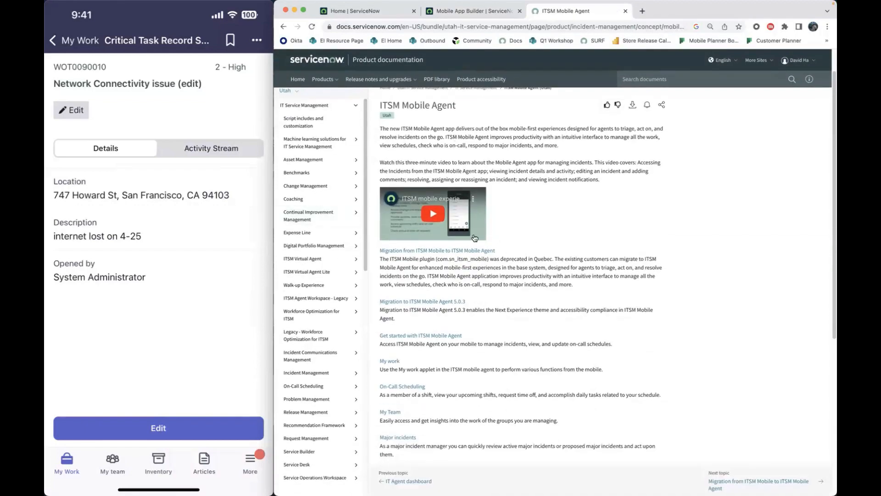
scroll(475, 238, "up", 1)
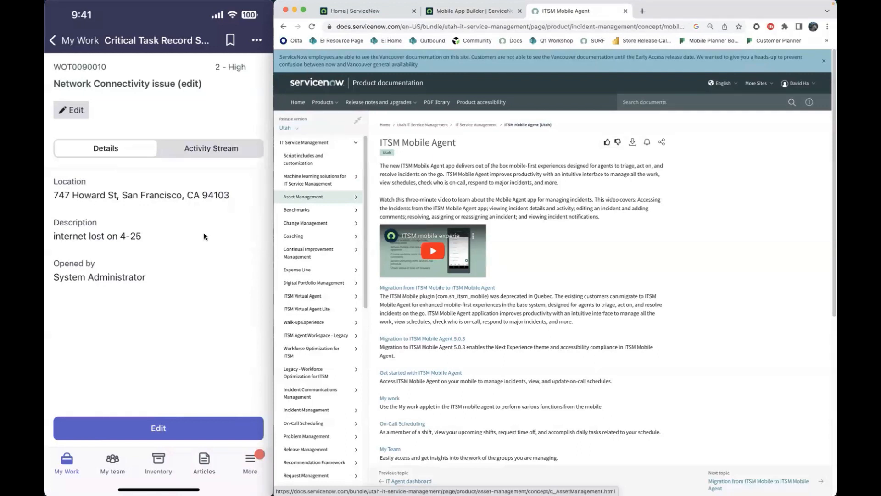
- Open YouTube in another new tab and search for "now community"
left_click(642, 12)
type("youtube")
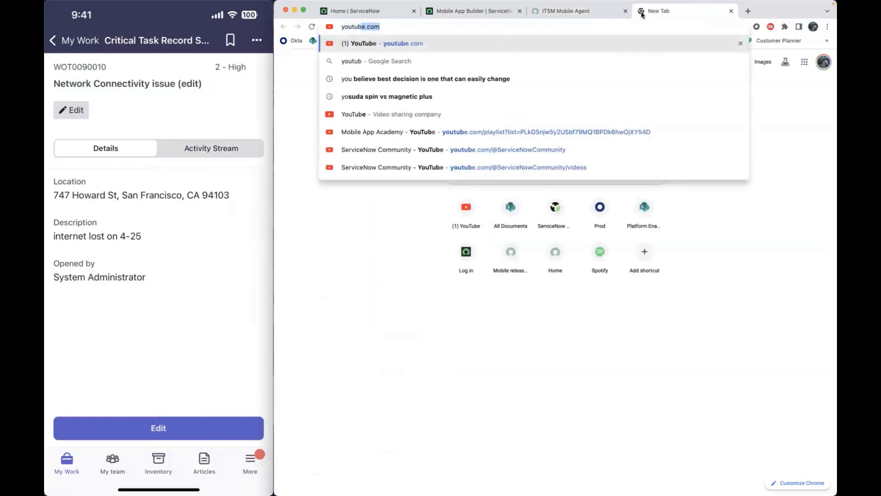
key("Return")
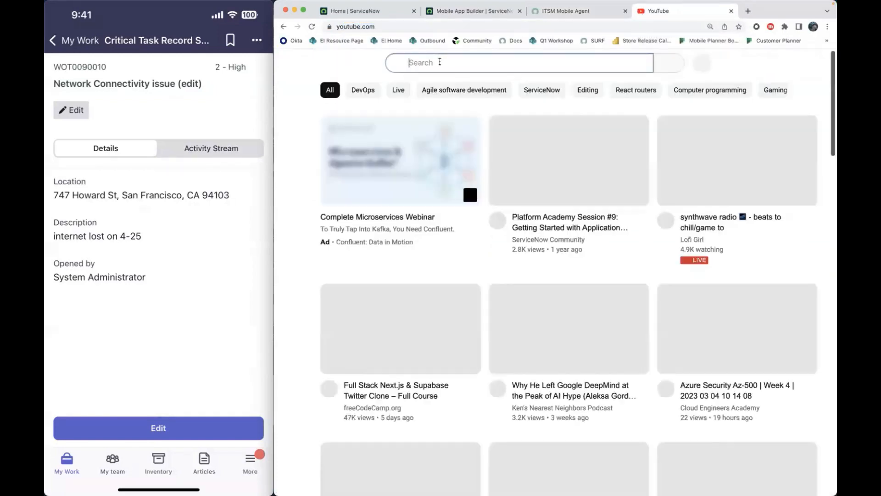
left_click(440, 62)
type("now co")
key("BackSpace")
key("BackSpace")
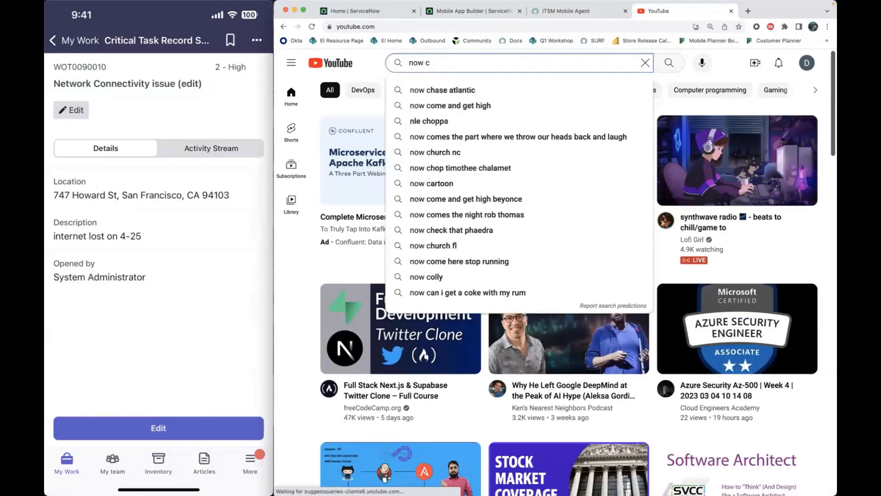
type("community")
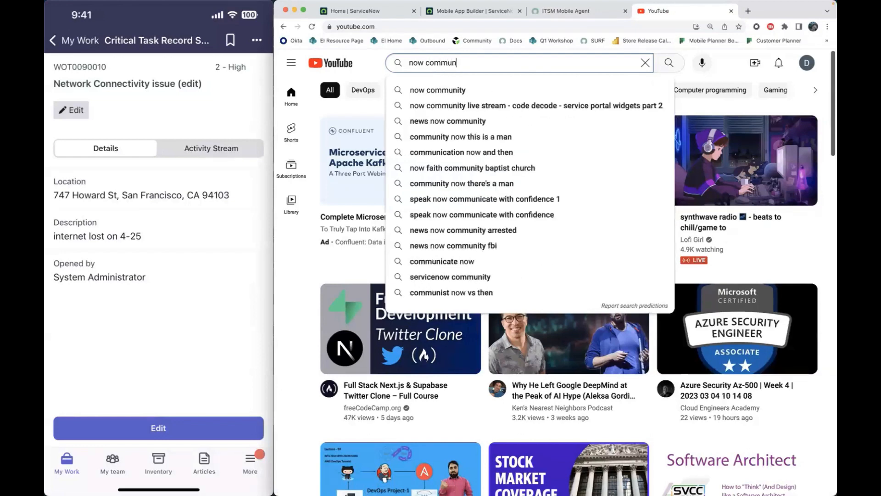
key("Return")
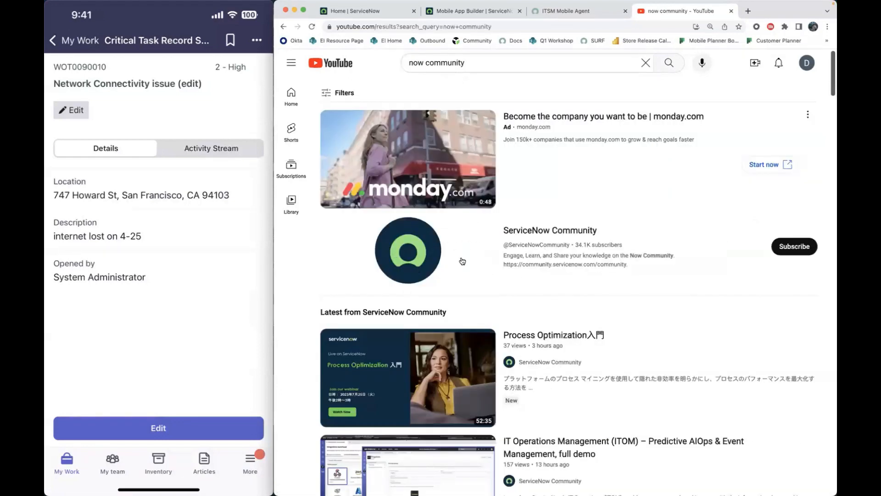
- Search YouTube for the "mobile app academy" videos
left_click_drag(511, 64, 354, 58)
type("mobile app acadw")
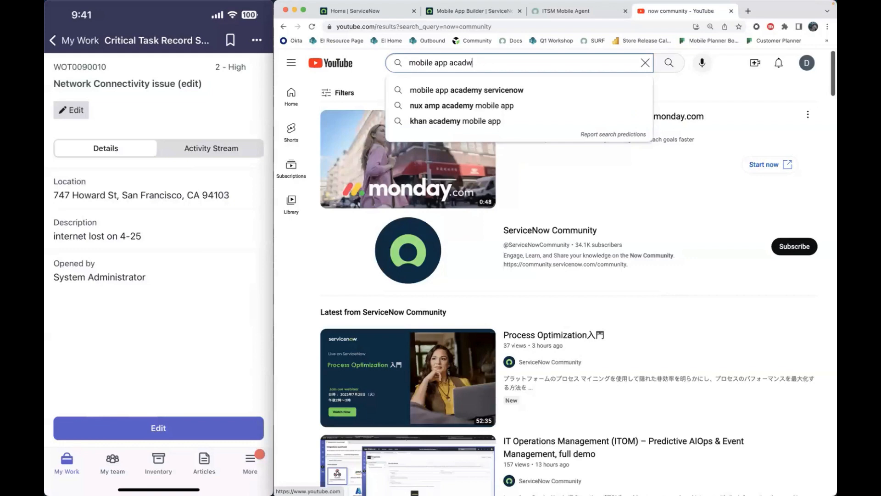
key("BackSpace")
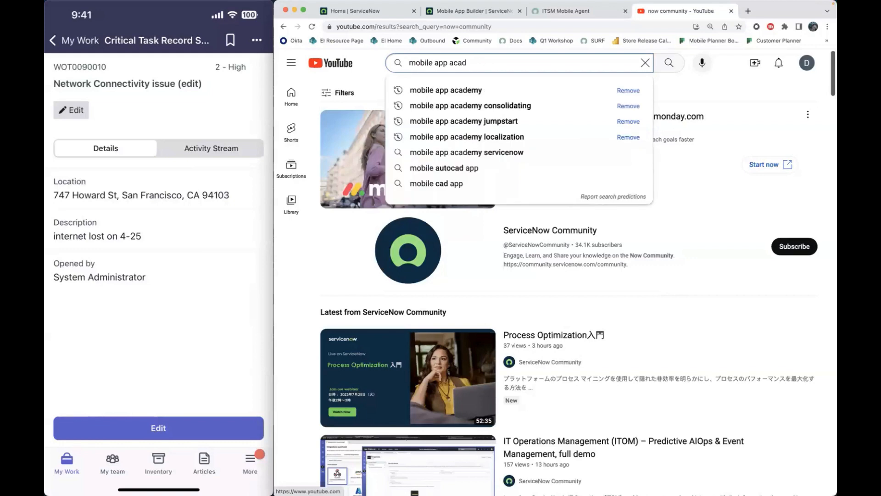
type("amy")
key("Return")
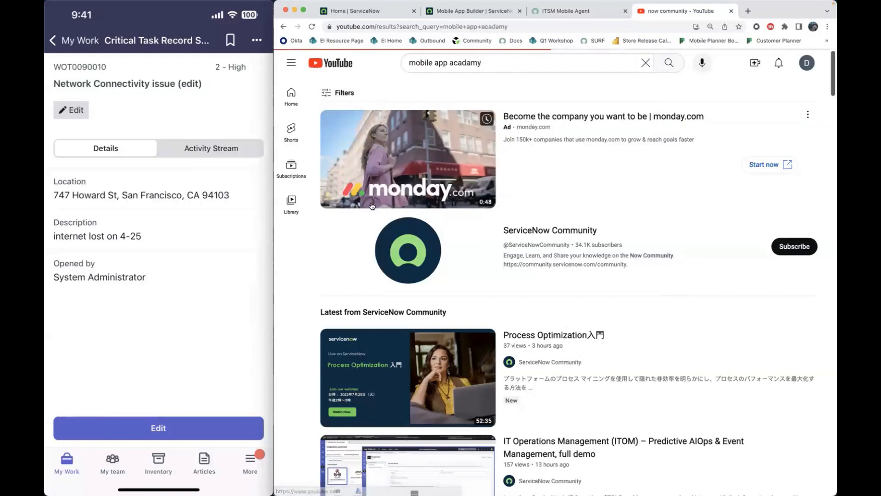
left_click(464, 63)
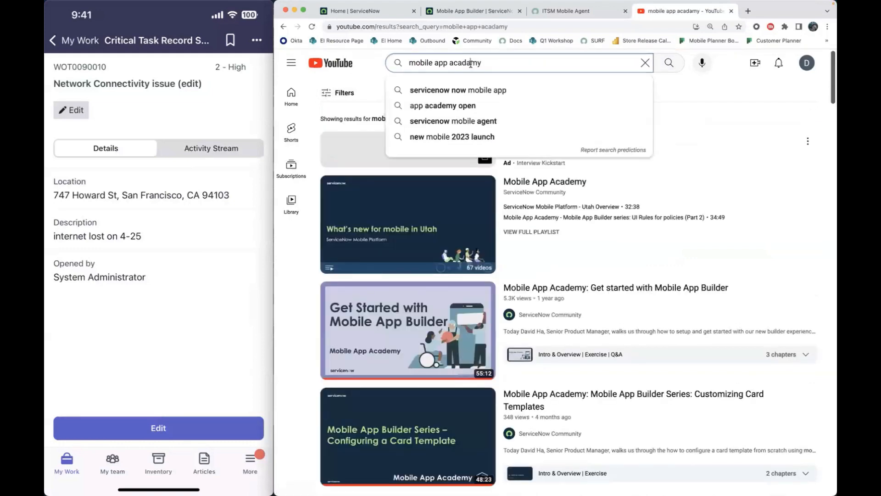
key("BackSpace")
type("e")
key("Return")
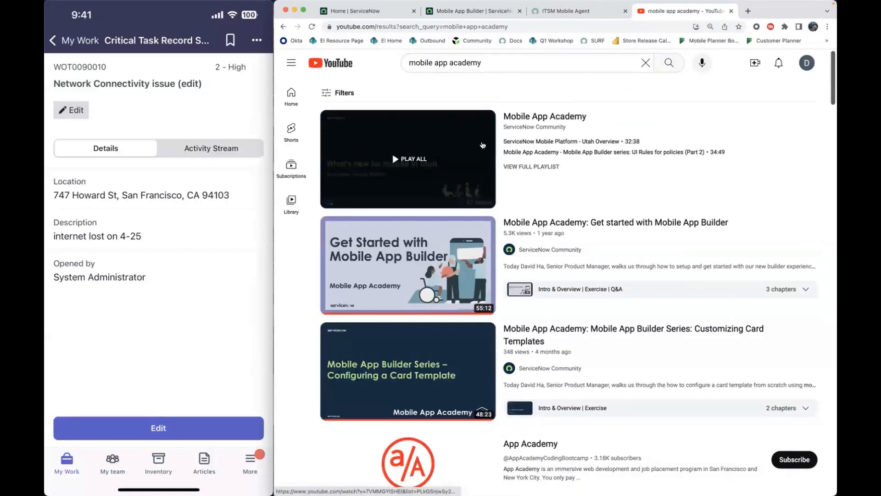
- Return to Mobile App Builder, search the application scopes for "field service mobile" and open the Field Service Mobile scope
left_click(582, 11)
left_click(473, 10)
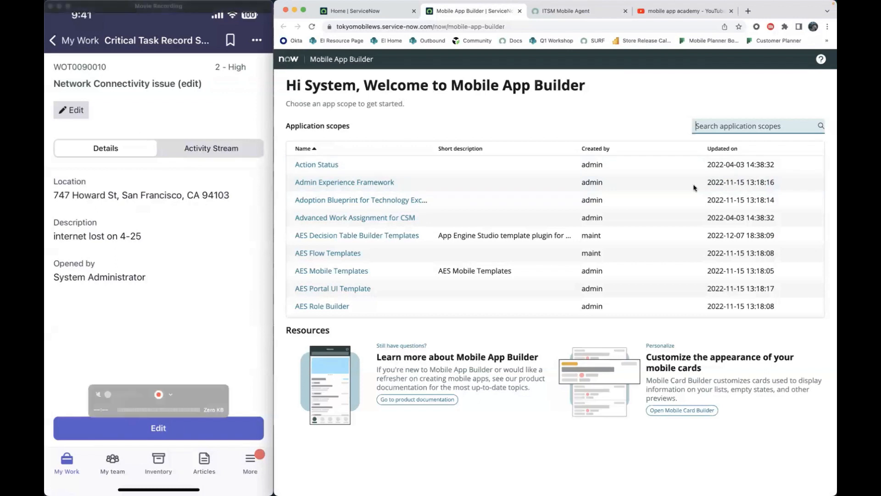
left_click(759, 127)
type("field")
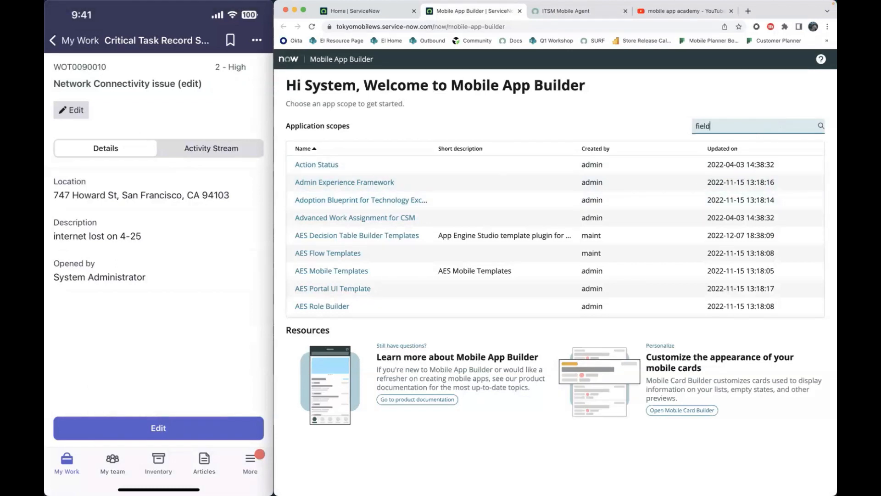
type(" service mobile")
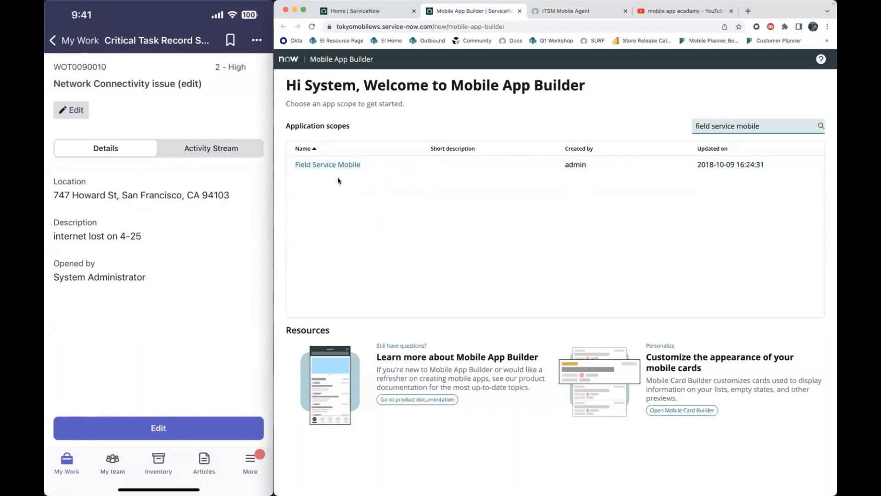
left_click(338, 164)
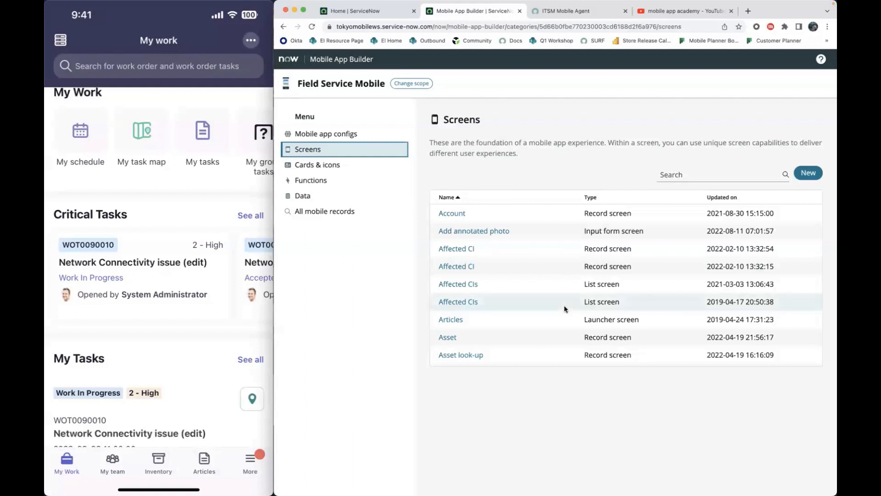
- Create a new screen of type List in the Field Service Mobile scope
left_click(807, 175)
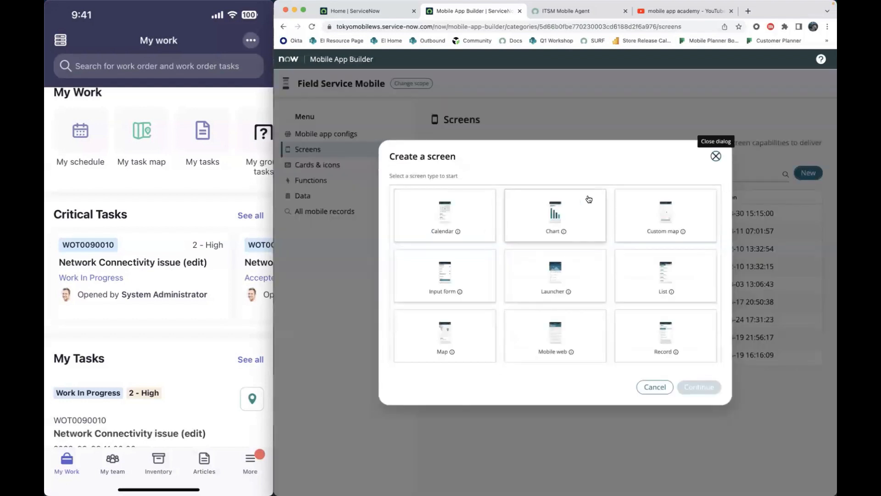
left_click(656, 276)
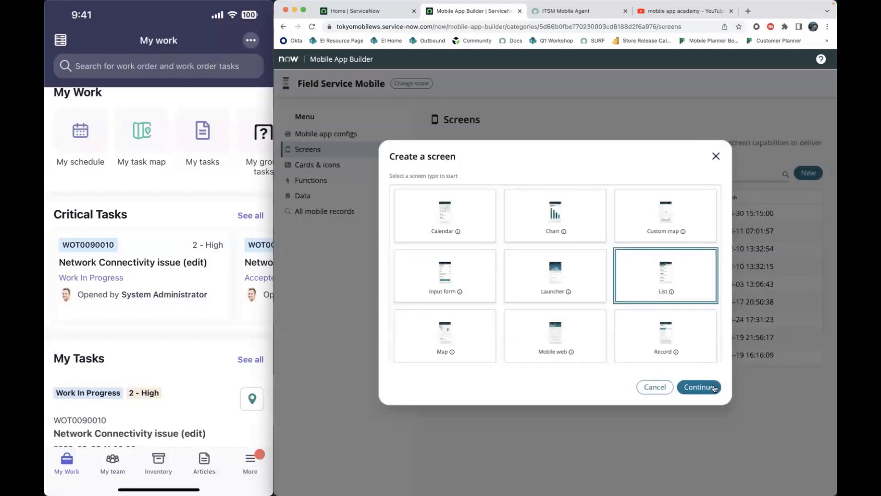
left_click(710, 389)
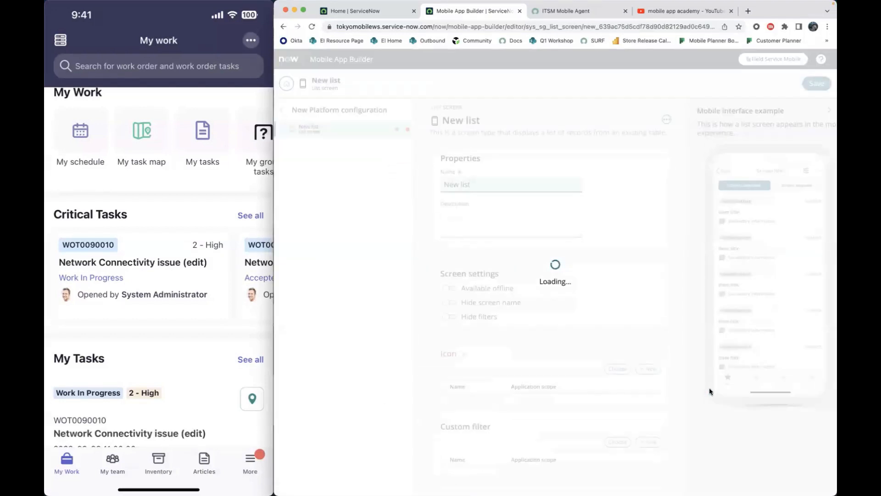
- Name the new list screen "Task SLA (MAA) List screen"
left_click_drag(490, 182, 372, 166)
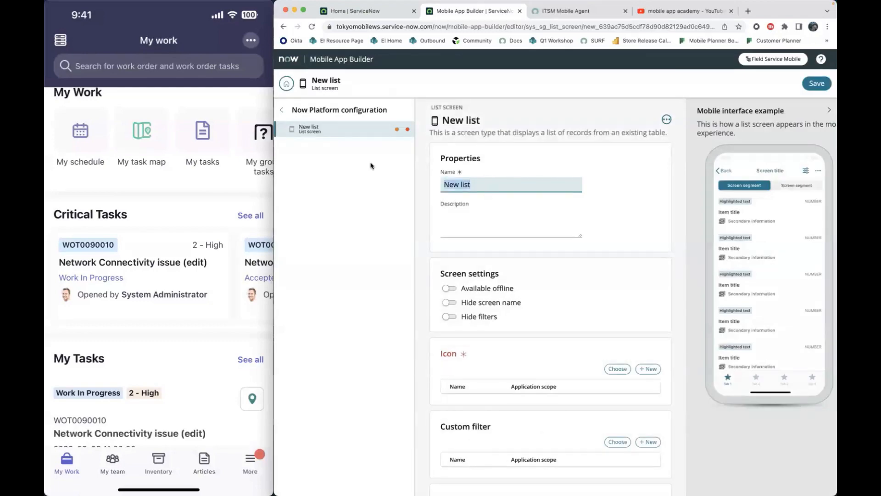
type("T")
type("ask")
type("SLA (MAB")
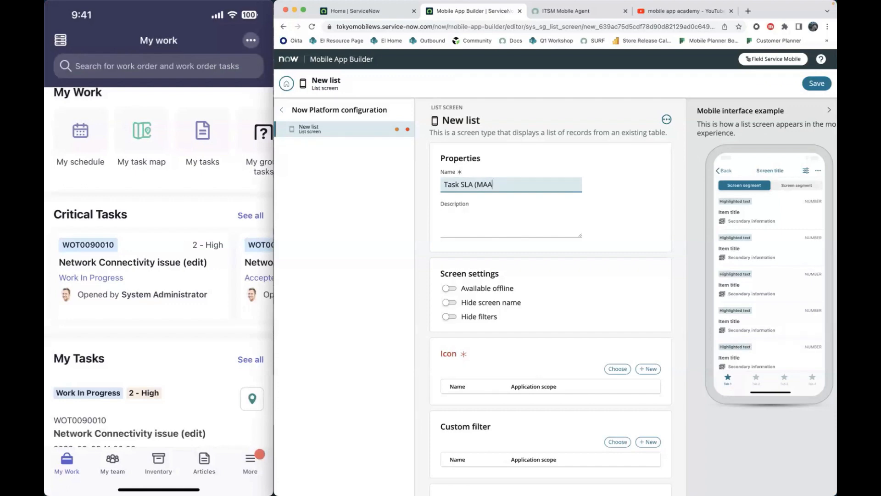
type("List screen")
- Assign the existing icon-Bookmark from the Global scope as the list screen's icon
scroll(532, 254, "down", 5)
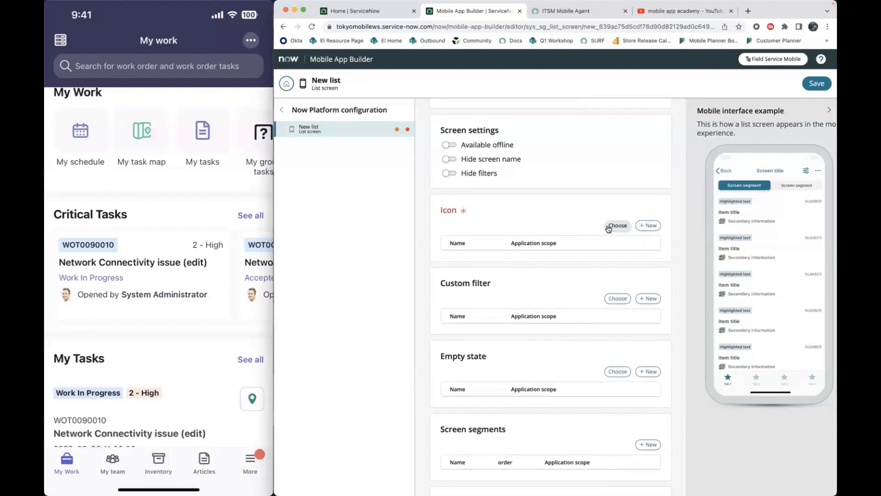
left_click(617, 225)
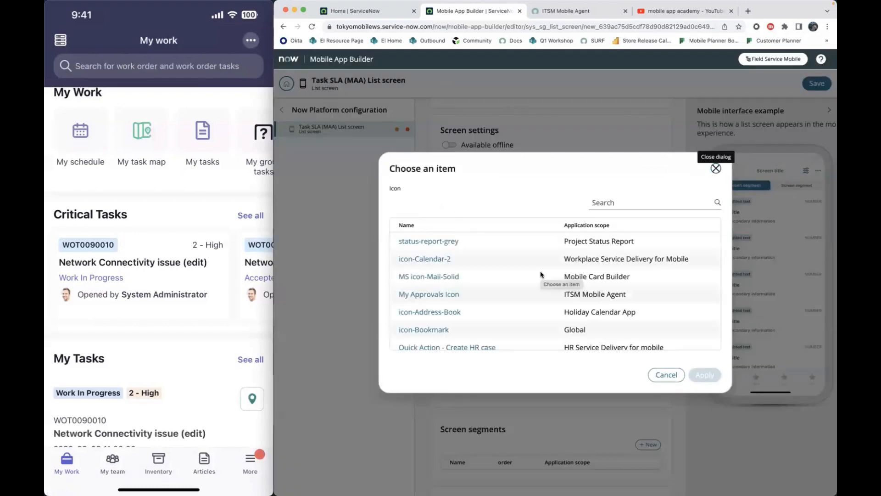
scroll(541, 274, "down", 2)
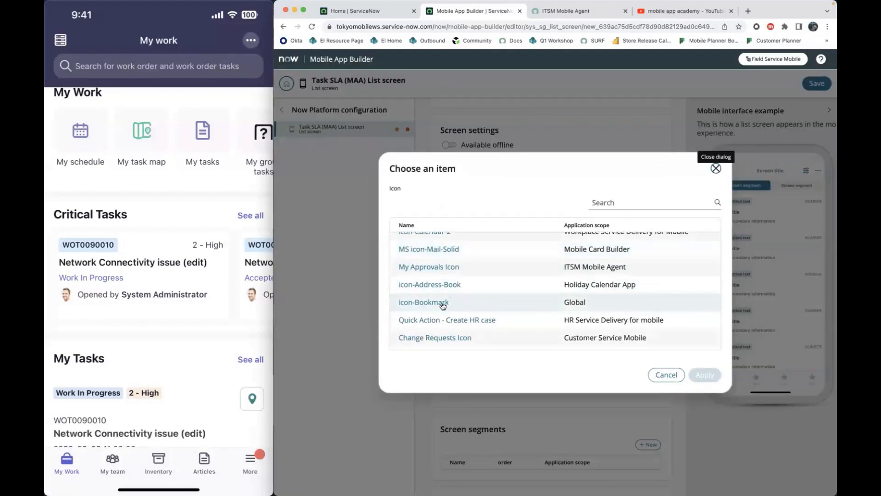
left_click(443, 303)
triple_click(526, 168)
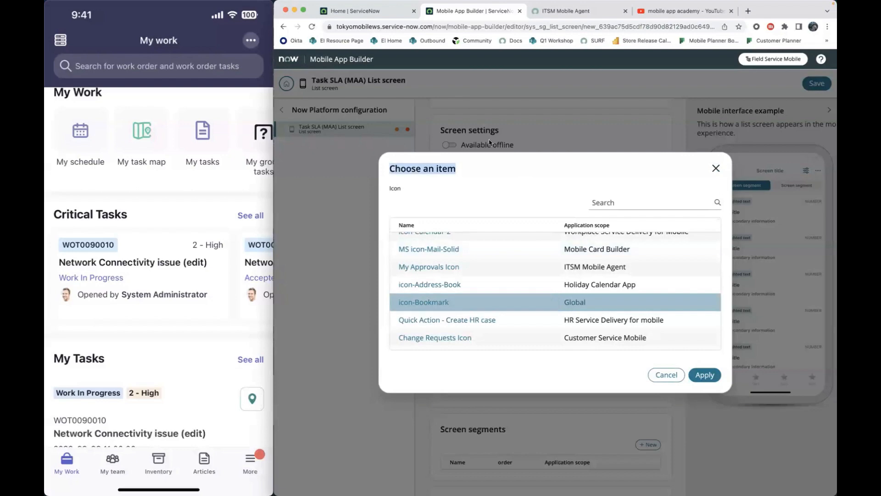
left_click(706, 376)
scroll(589, 271, "down", 10)
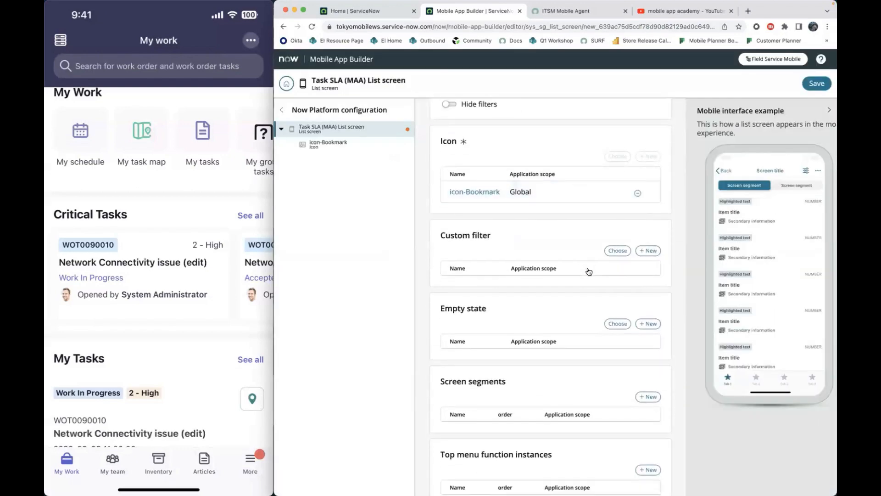
scroll(589, 271, "up", 10)
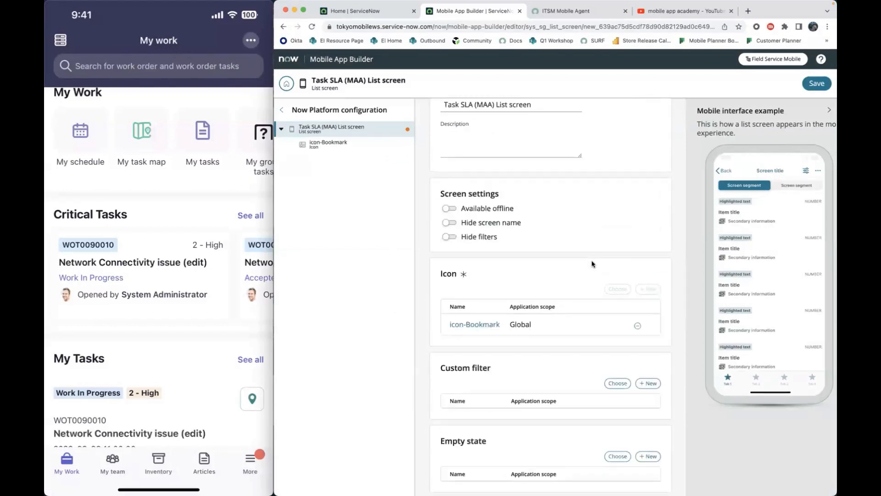
- Save the list screen and add a new screen segment to it
left_click(817, 83)
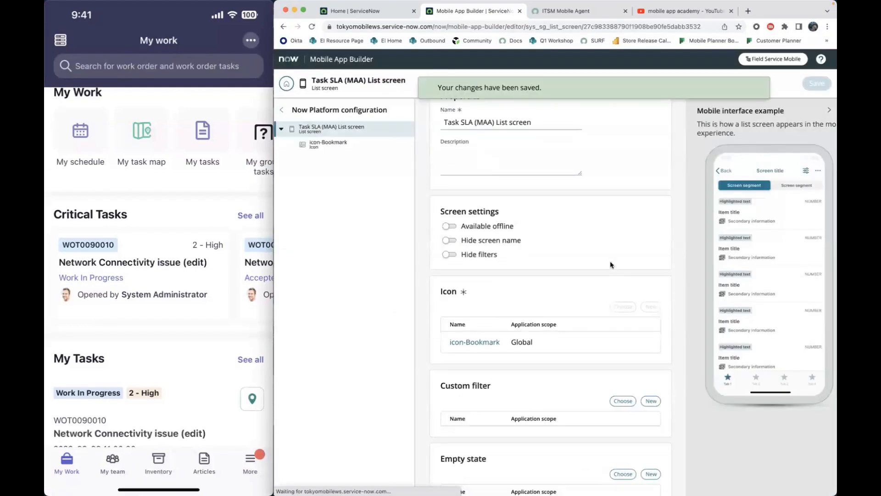
scroll(611, 265, "up", 2)
scroll(611, 265, "down", 1)
scroll(610, 263, "down", 8)
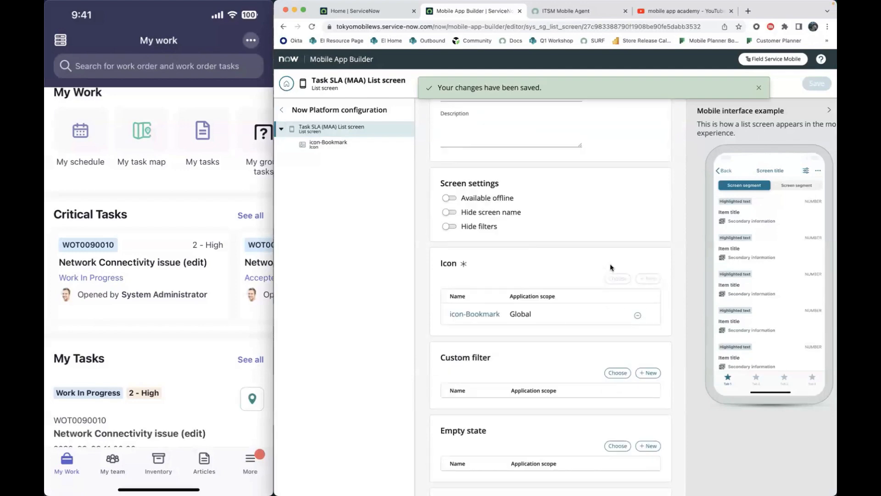
scroll(611, 268, "down", 3)
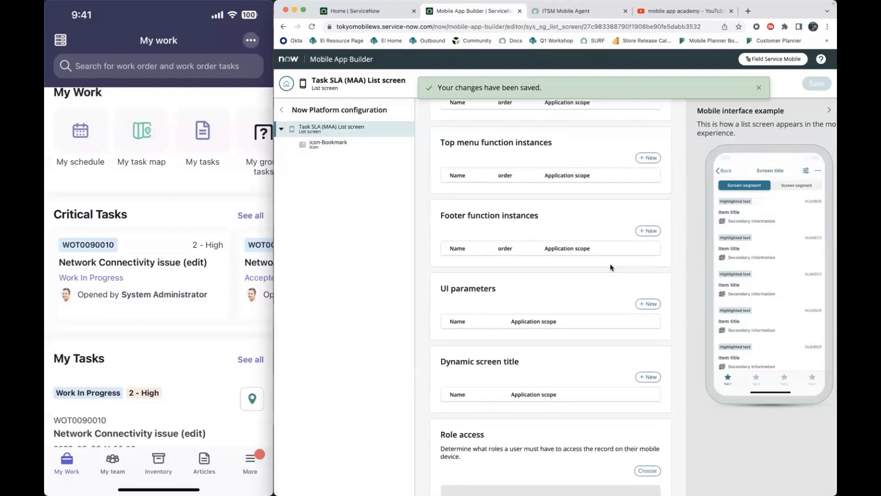
scroll(610, 266, "up", 2)
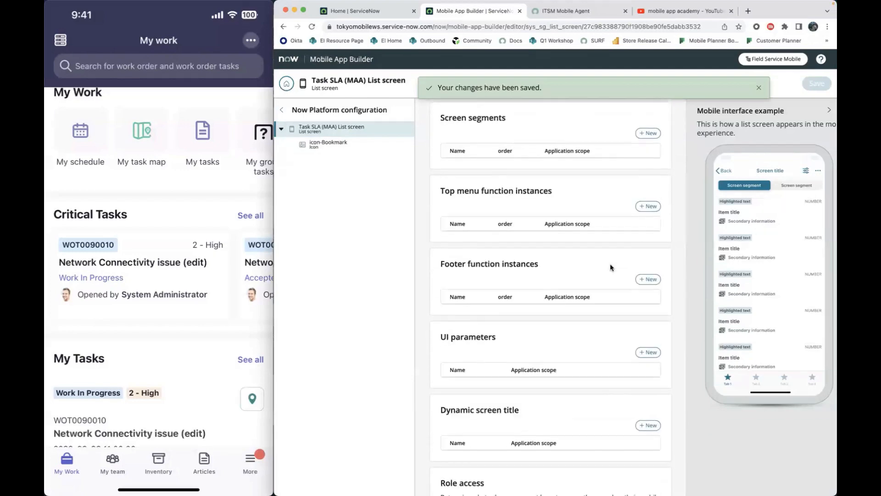
scroll(610, 265, "up", 2)
left_click(648, 178)
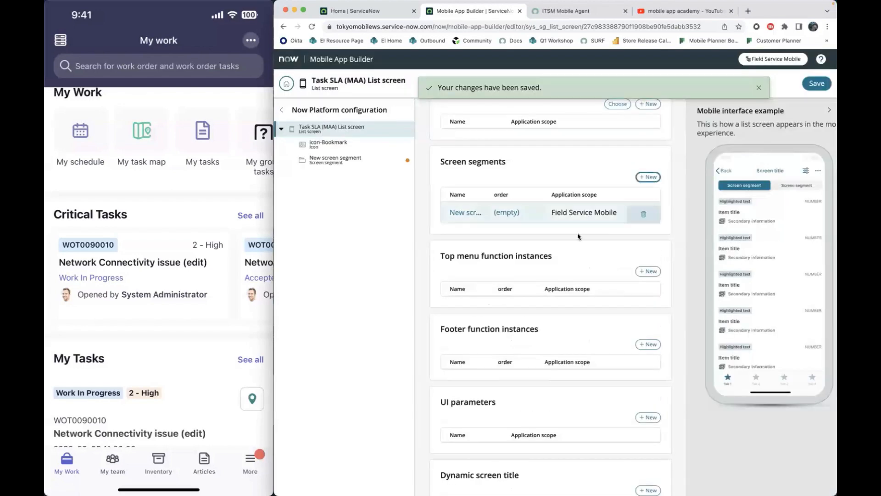
- Name the new screen segment "Task SLA screen segment (MAA)"
double_click(452, 193)
type("Task SLA  screen segment")
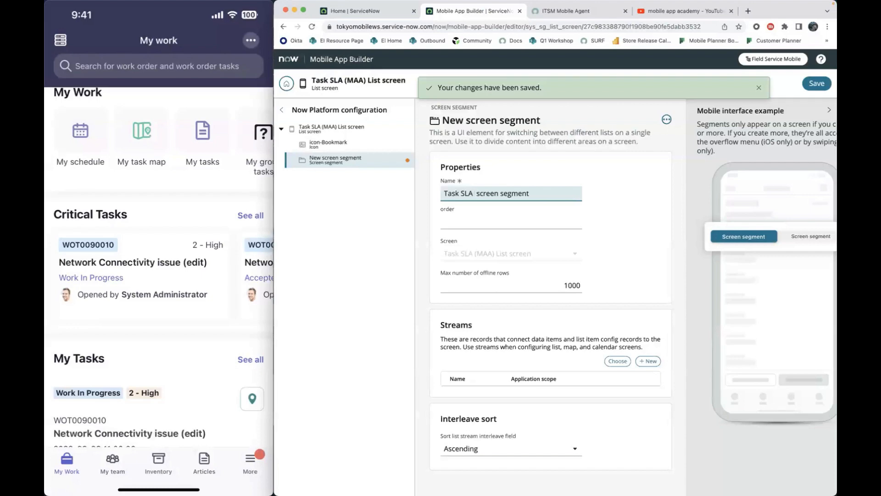
key("BackSpace")
type("(MAA")
- Add a new list stream to the screen segment and name it "Task SLA list stream (MAA)"
left_click(649, 362)
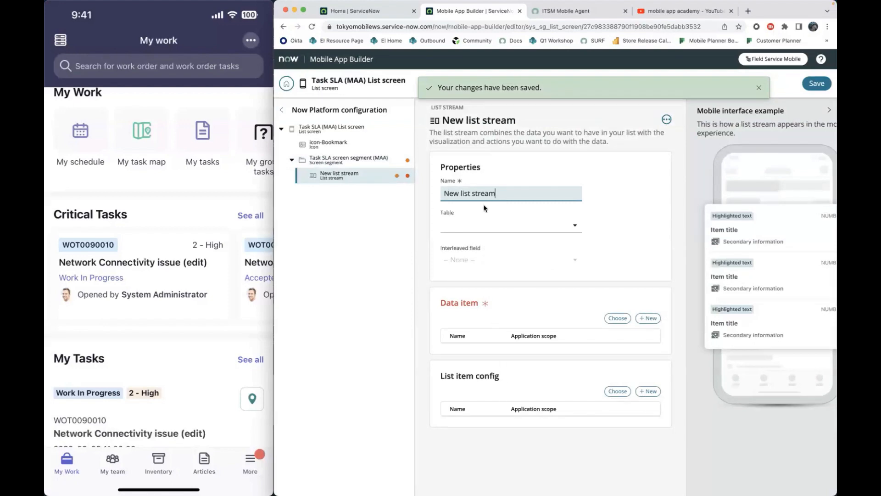
left_click_drag(439, 191, 453, 195)
type("Task SLA list stream (MAA")
- Create a new data item for the list stream and name it "Task SLA data item"
left_click(650, 318)
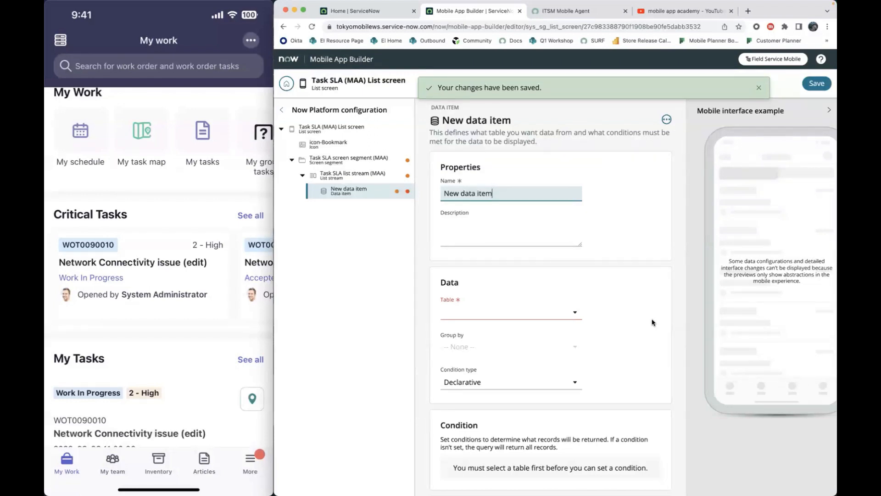
double_click(455, 194)
type("Task SLA")
- Set the data item's table to Task SLA [task_sla] and save the changes
left_click(520, 312)
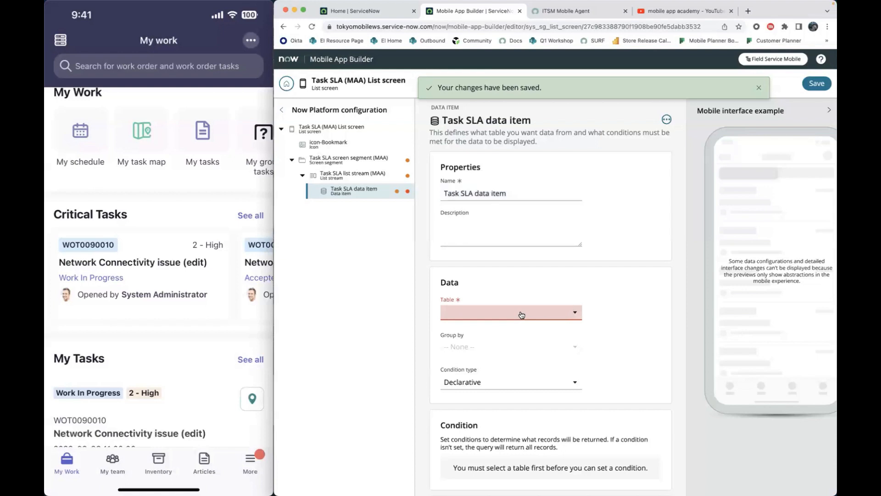
left_click(465, 316)
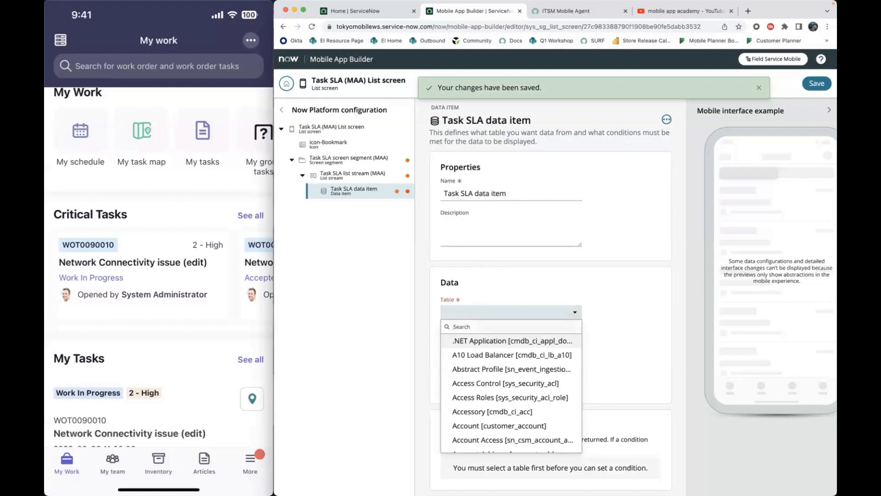
type("task sla")
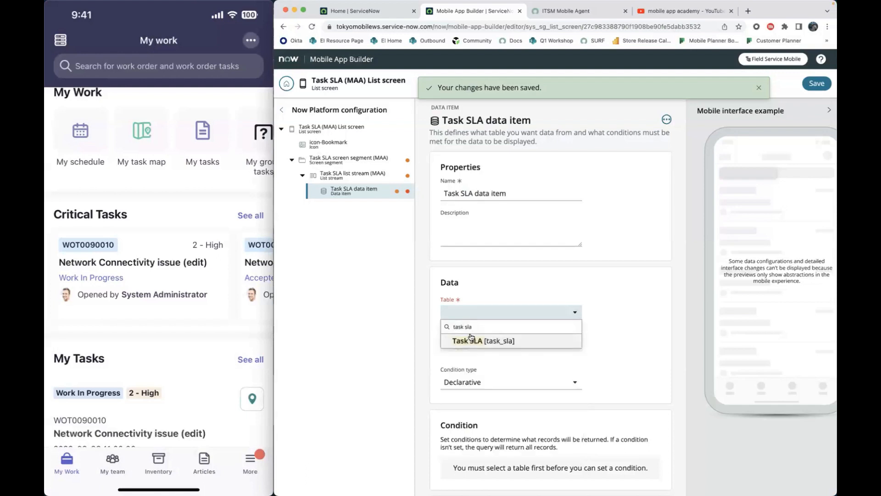
left_click(475, 340)
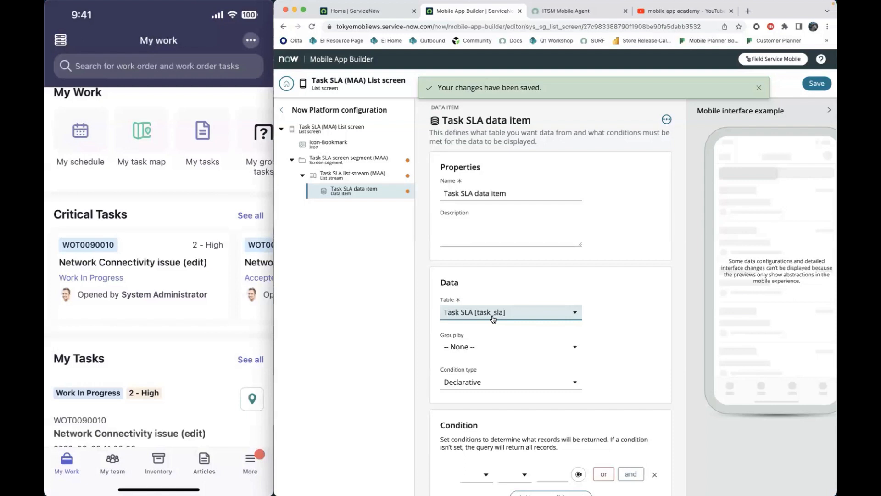
scroll(492, 319, "down", 5)
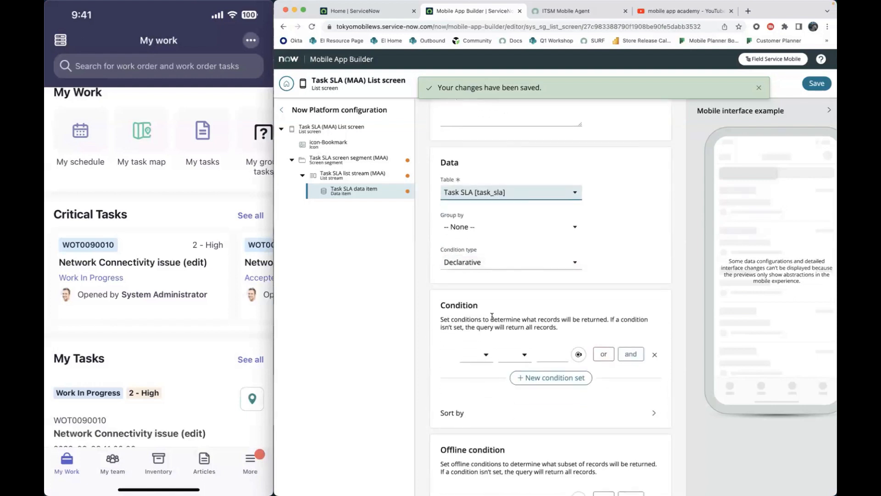
left_click(813, 84)
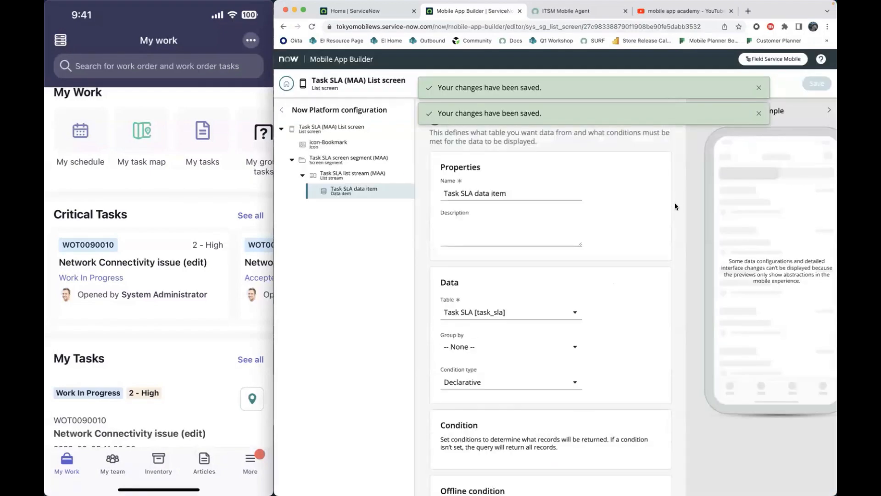
- Add a String parameter named "Task SLA data parameter" to the data item and save it
scroll(675, 206, "down", 4)
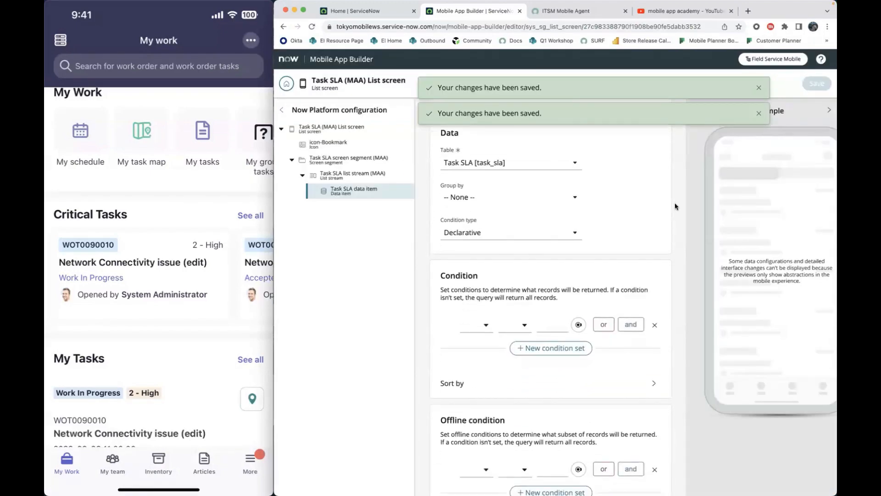
scroll(675, 205, "down", 3)
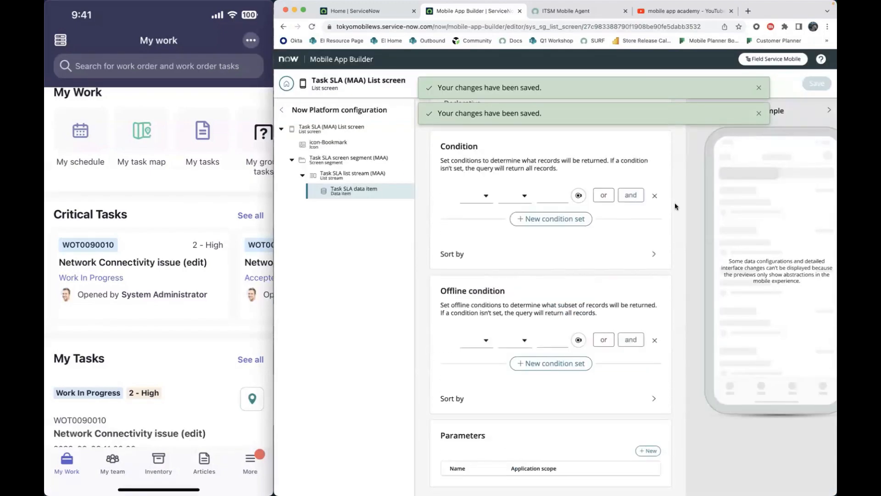
left_click(649, 451)
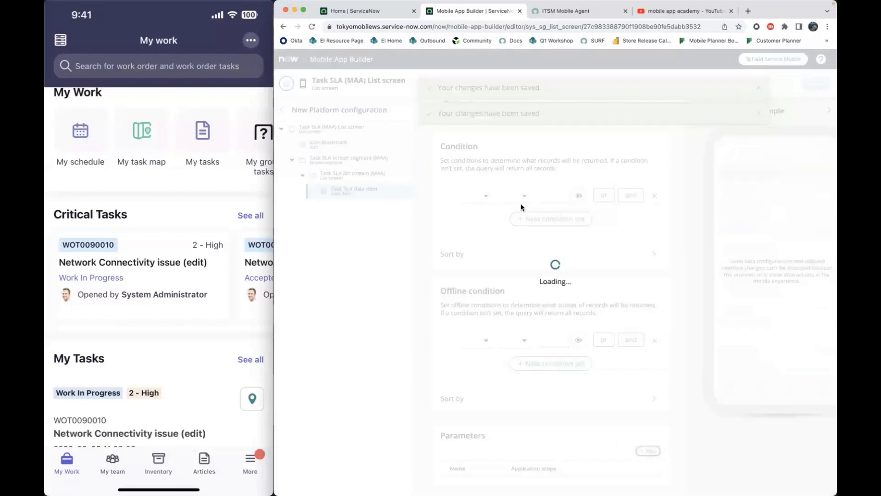
double_click(451, 193)
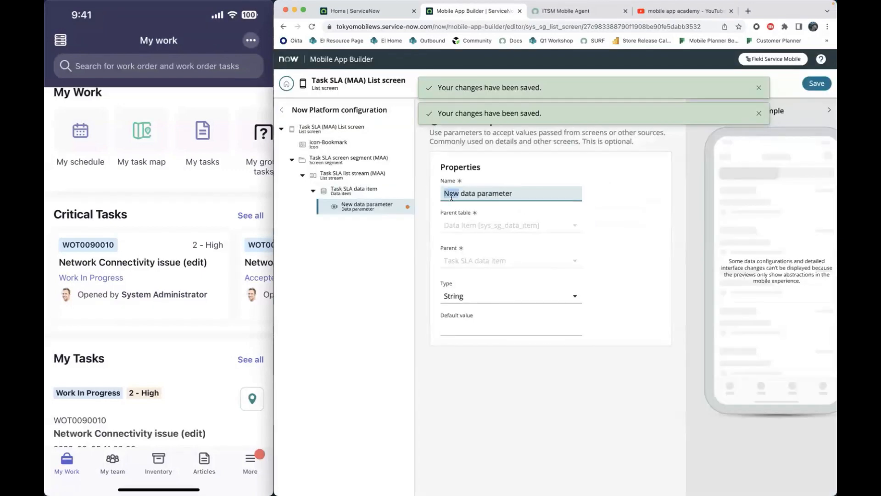
type("Task SLA")
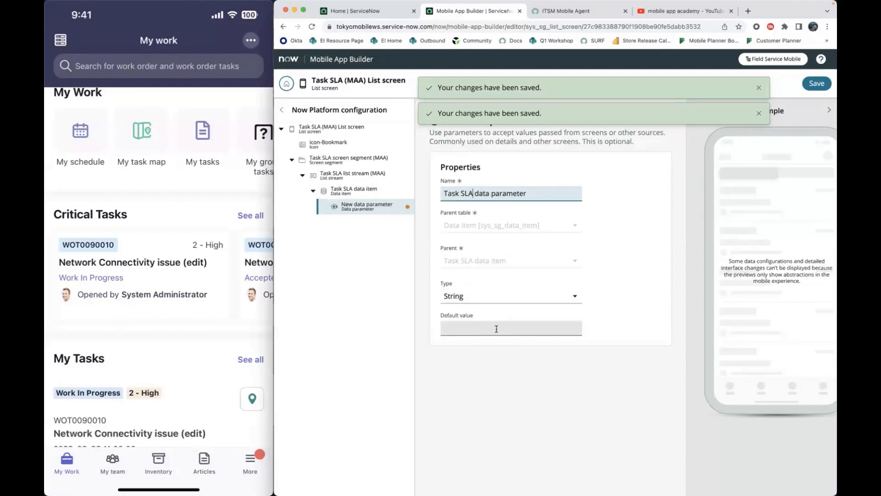
left_click(809, 90)
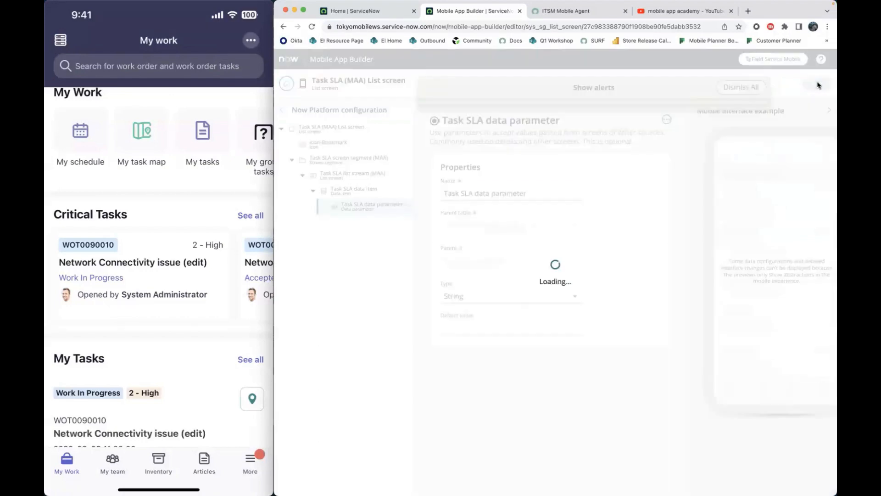
- Set the Task SLA data item's condition to Task is Task SLA data parameter, save it, and dismiss all alerts
left_click(372, 195)
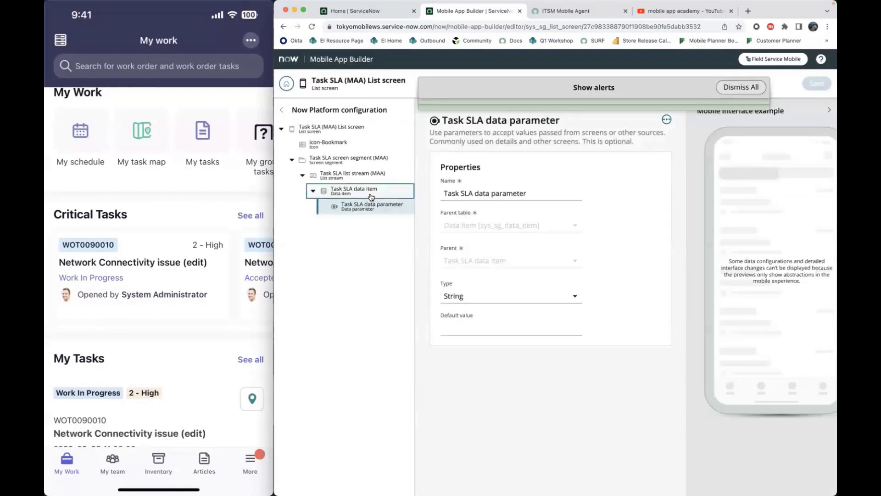
scroll(469, 449, "down", 7)
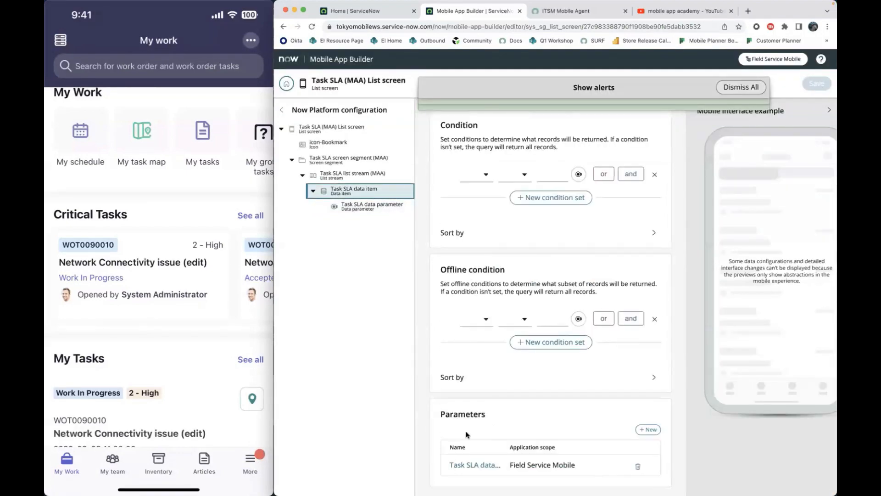
scroll(502, 352, "up", 7)
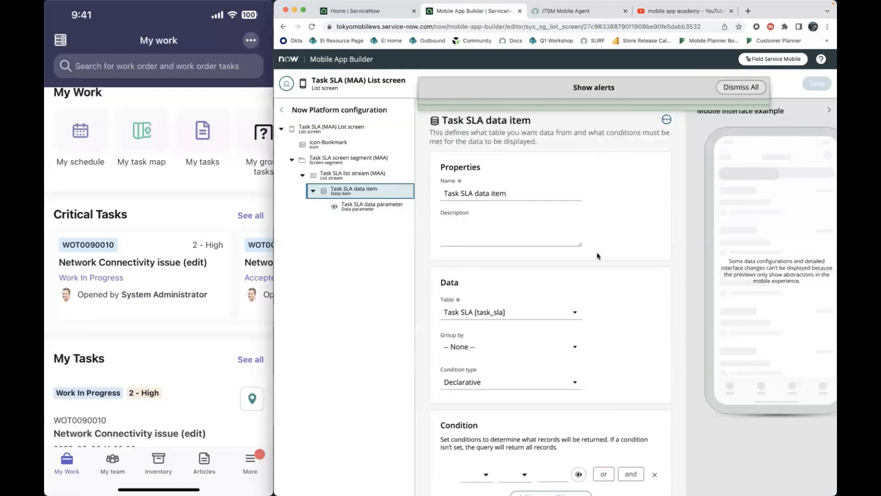
scroll(574, 257, "down", 5)
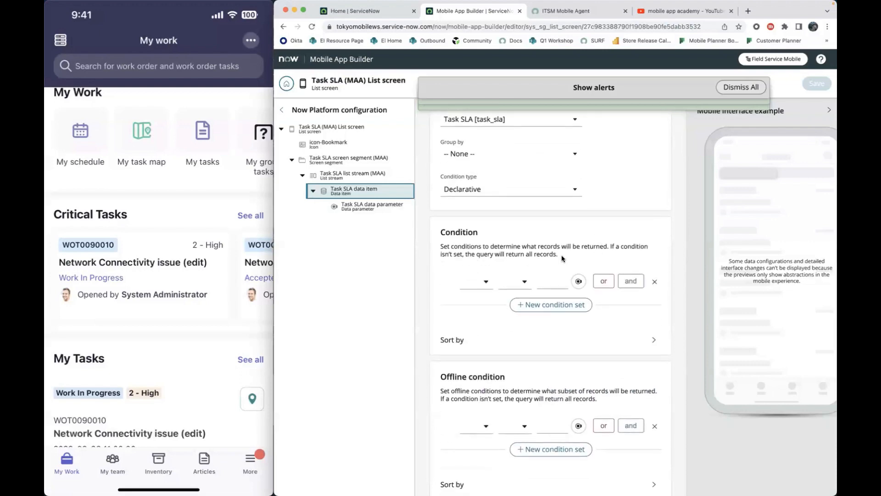
left_click(475, 282)
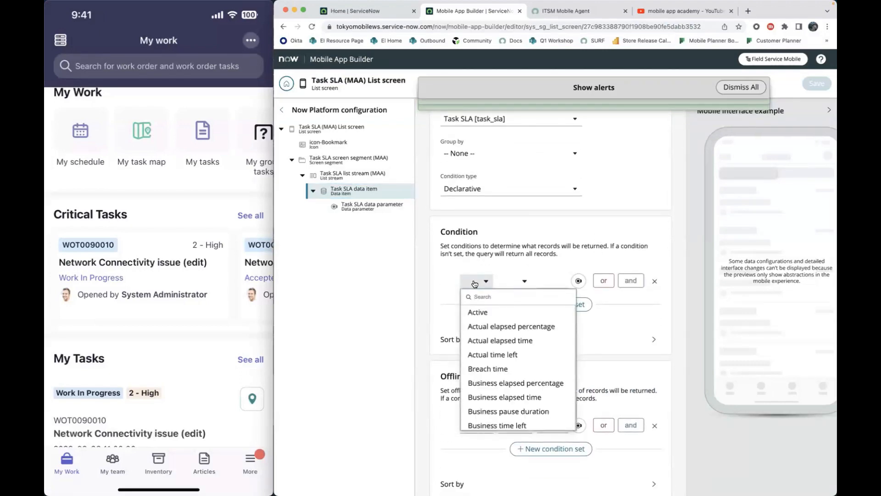
scroll(474, 284, "down", 1)
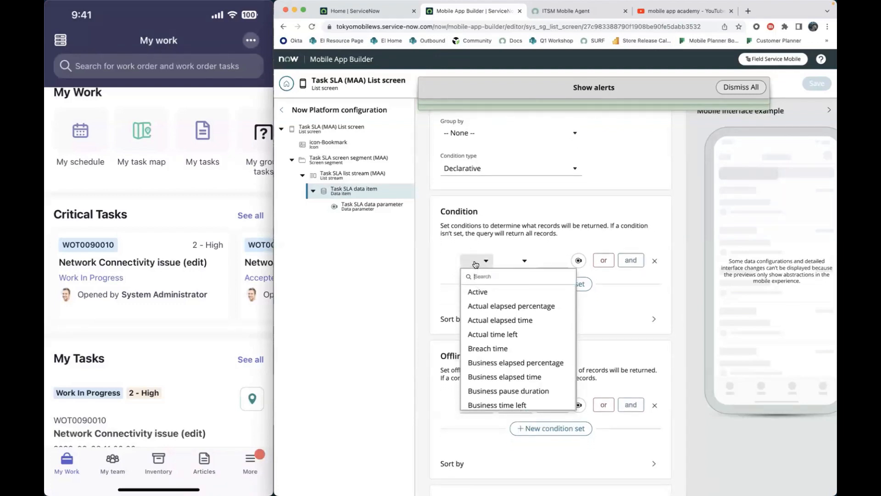
type("task")
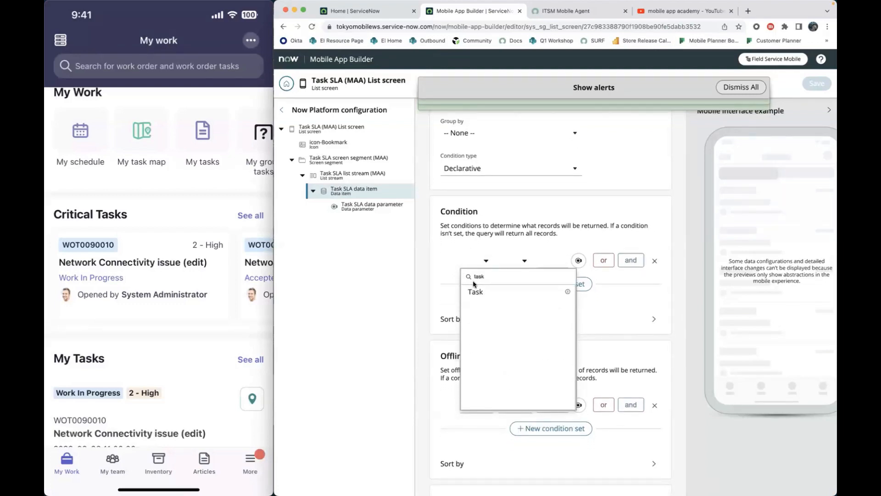
left_click(479, 292)
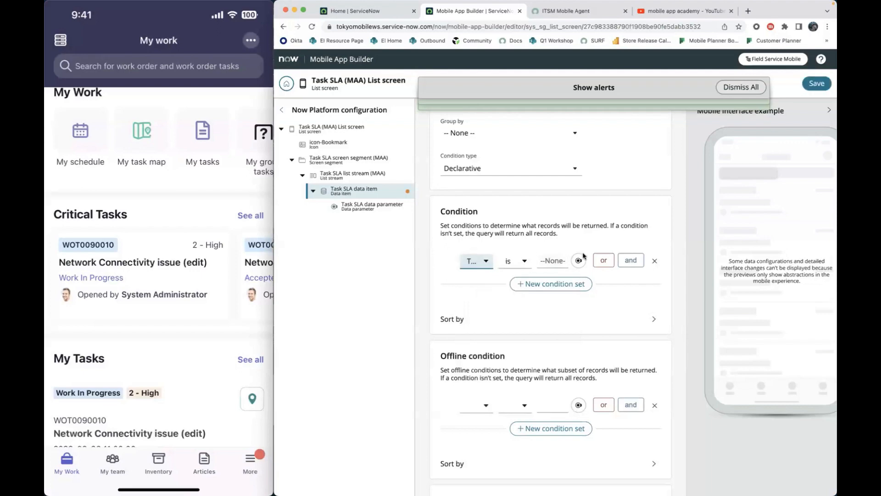
left_click(578, 260)
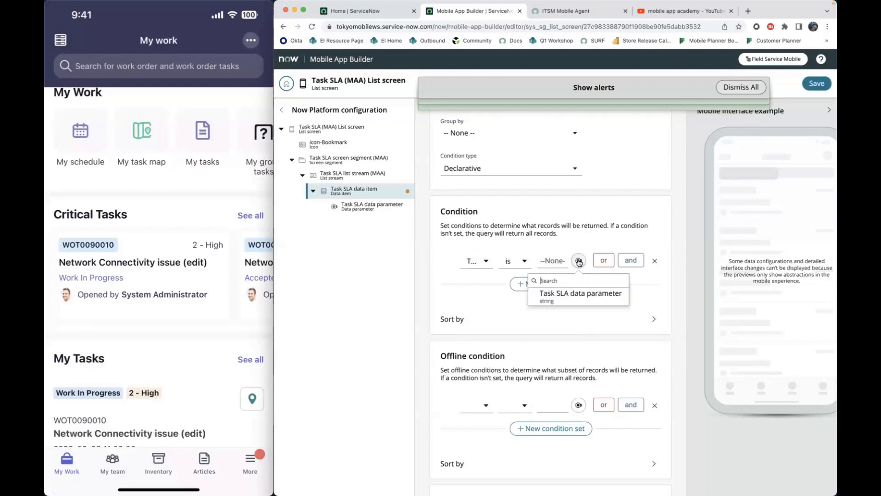
left_click(574, 296)
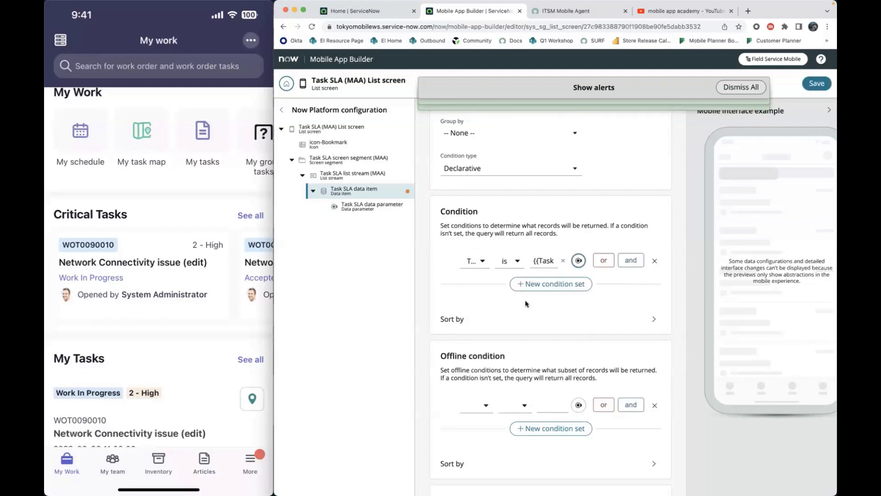
left_click(815, 84)
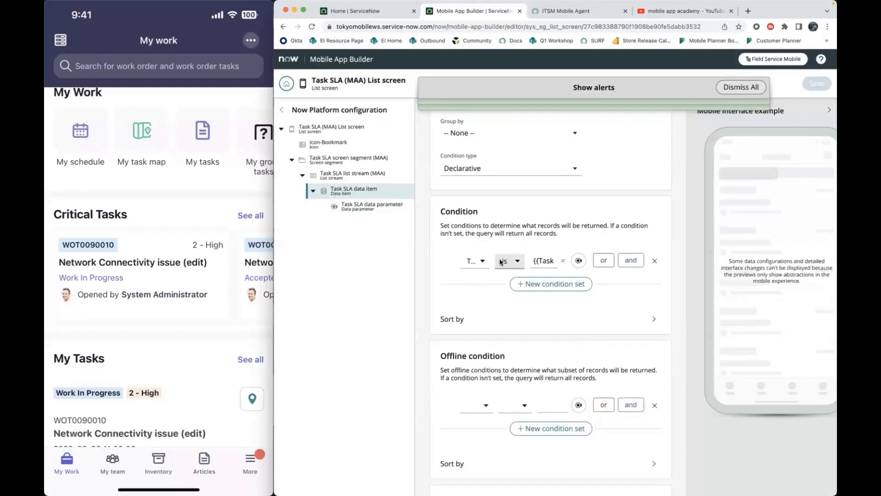
left_click(750, 87)
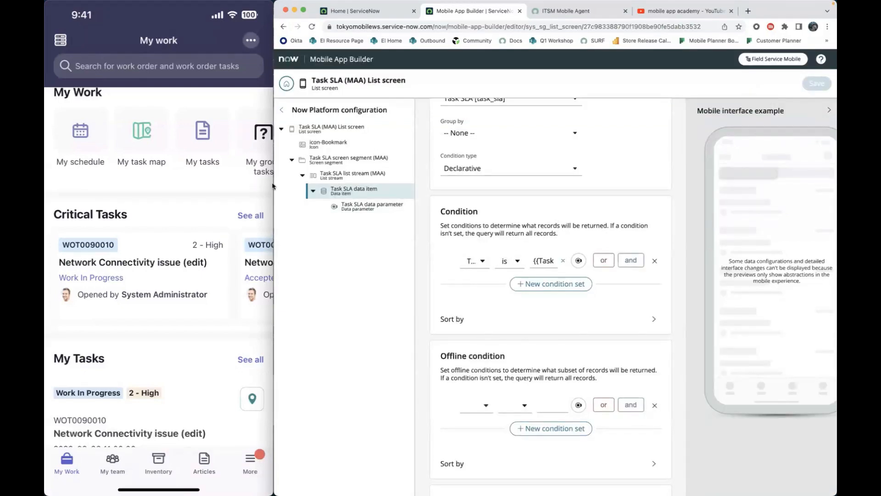
left_click_drag(131, 147, 266, 140)
scroll(452, 296, "down", 2)
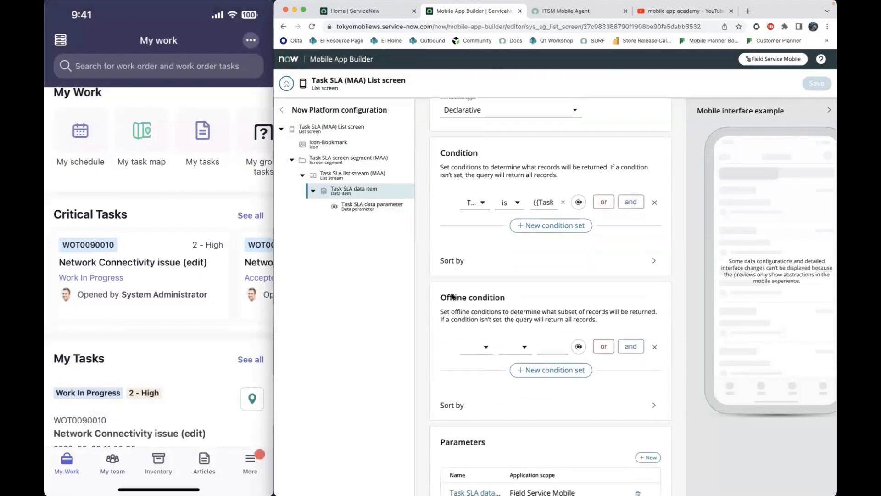
scroll(452, 296, "up", 9)
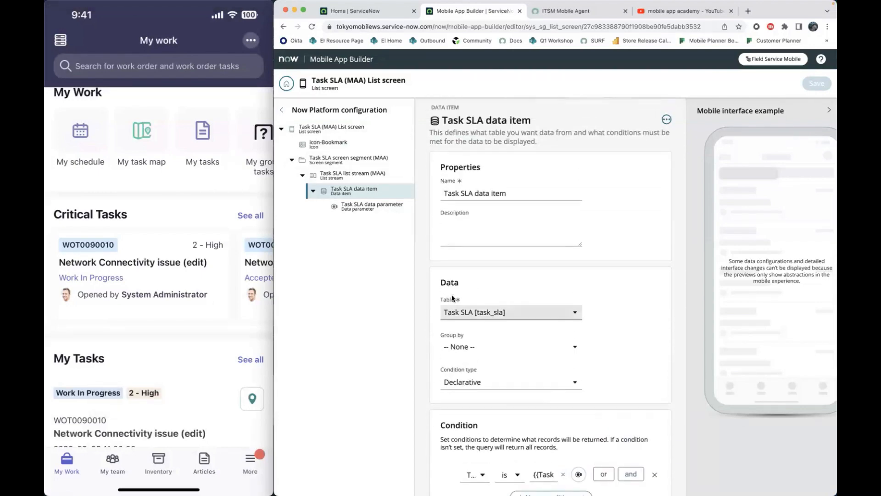
scroll(488, 298, "down", 10)
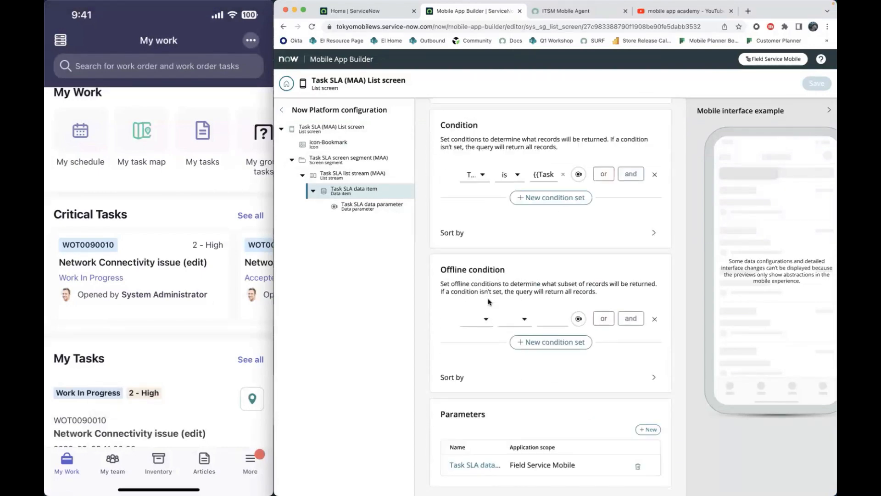
scroll(491, 299, "up", 8)
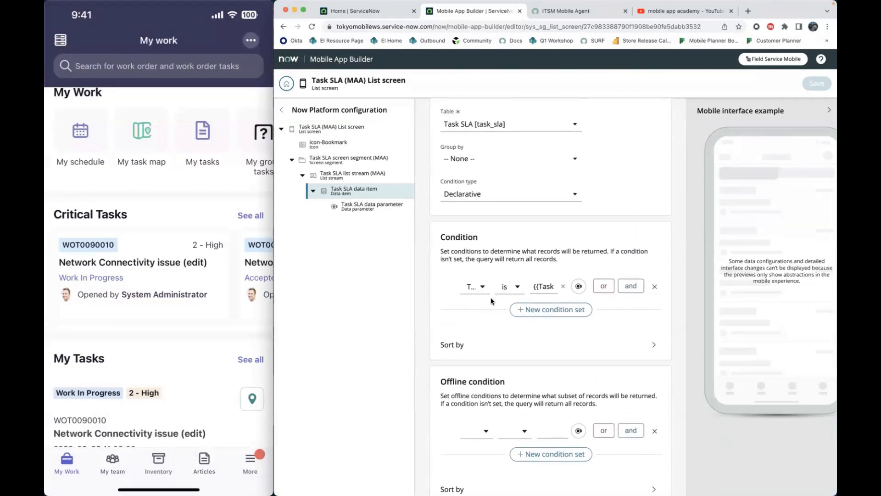
scroll(491, 299, "up", 2)
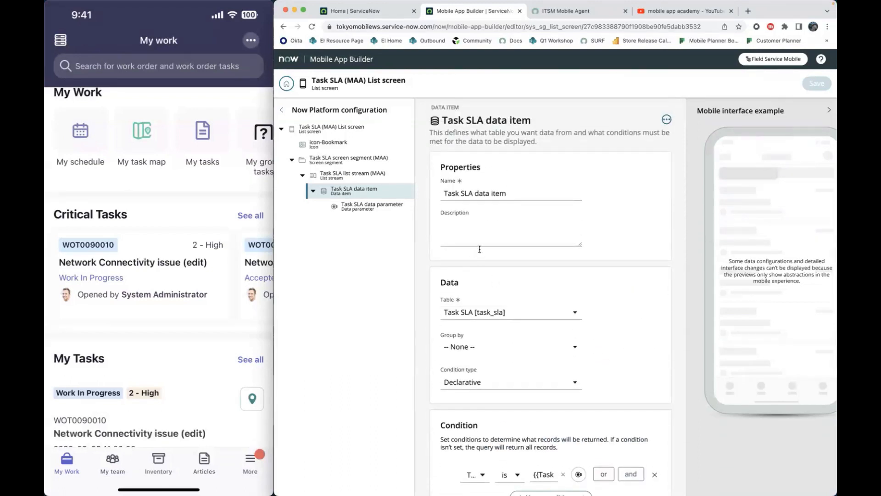
- Create a new list item config for the Task SLA list stream and name it "Task SLA list item config"
left_click(352, 175)
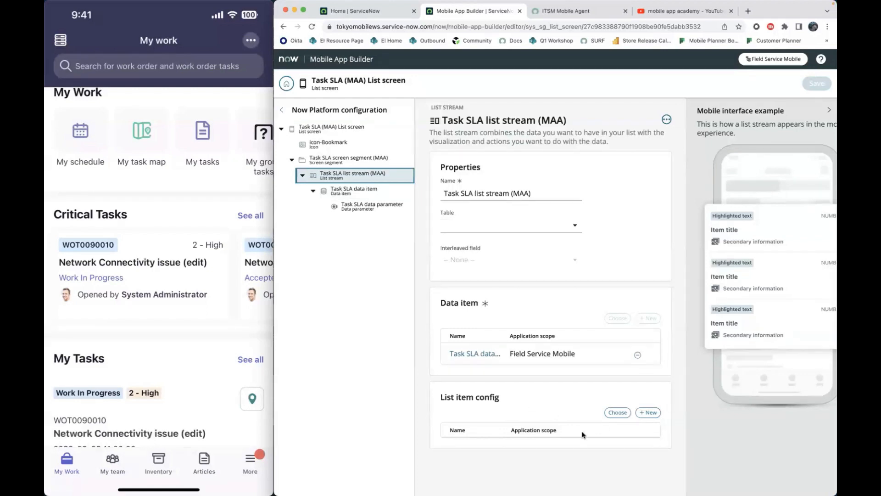
left_click(652, 413)
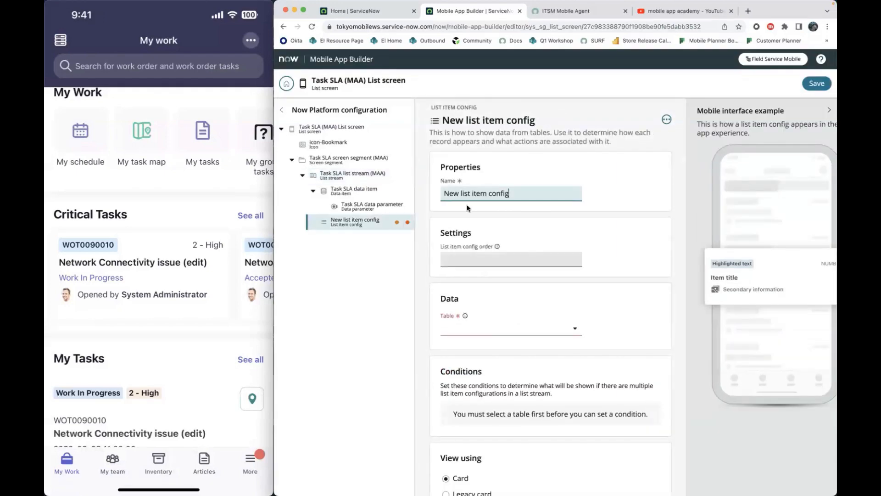
double_click(451, 193)
type("Task SLA")
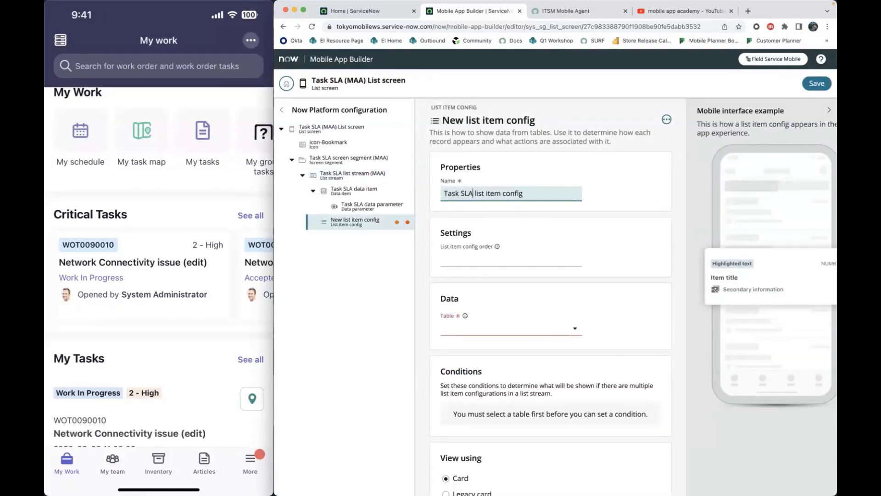
- Set the list item config's table to Task SLA [task_sla]
scroll(540, 211, "down", 3)
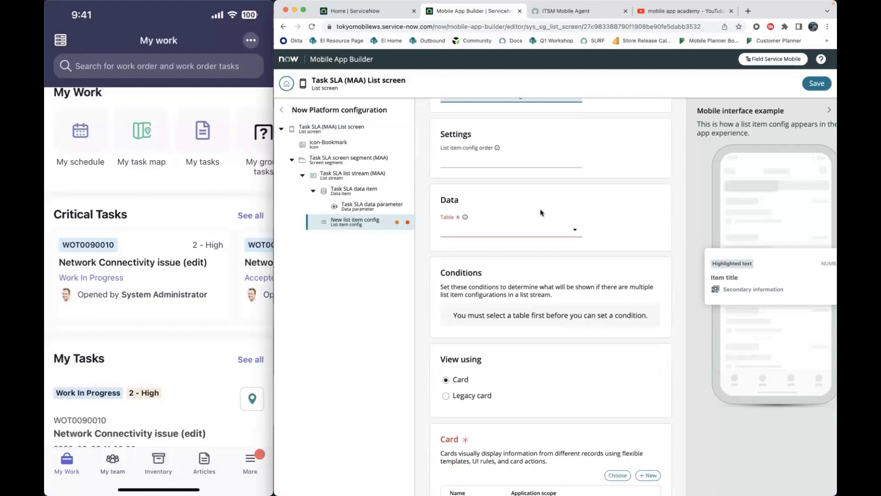
left_click(505, 230)
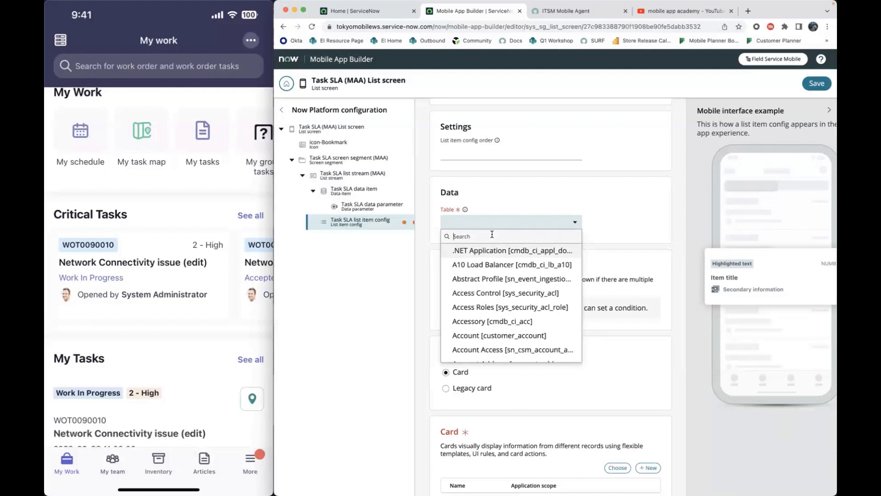
type("t")
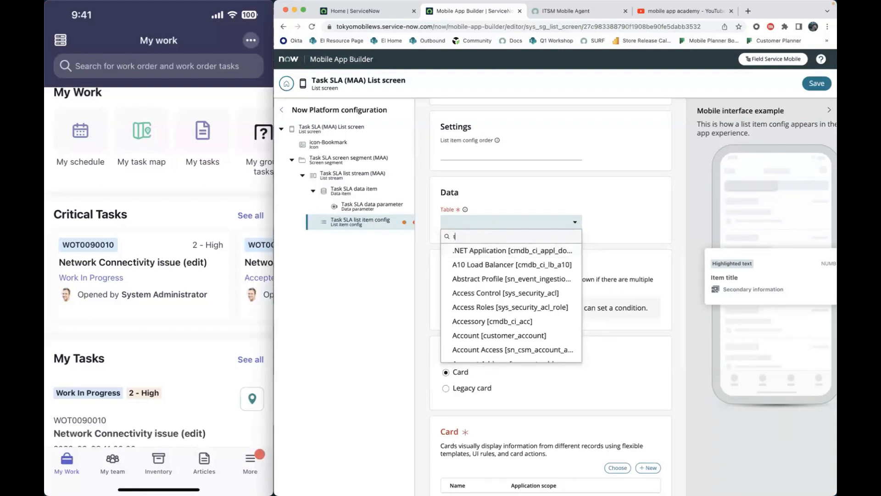
type("k sla")
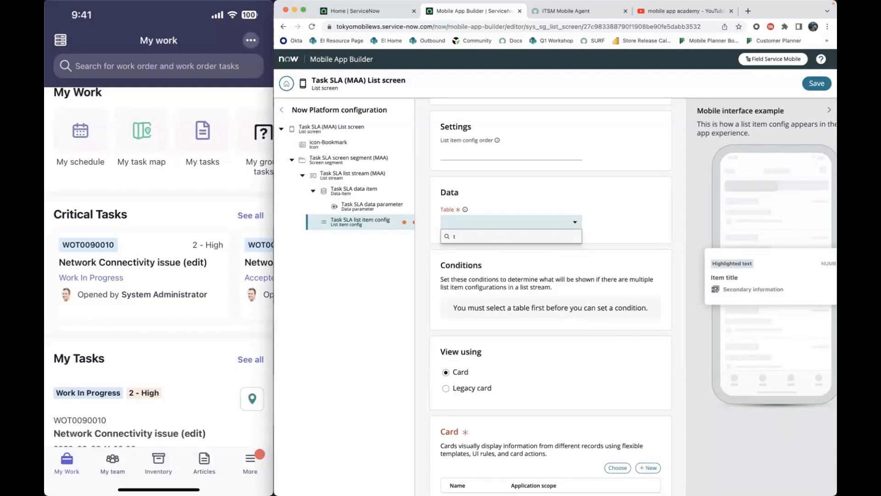
type("ask sla")
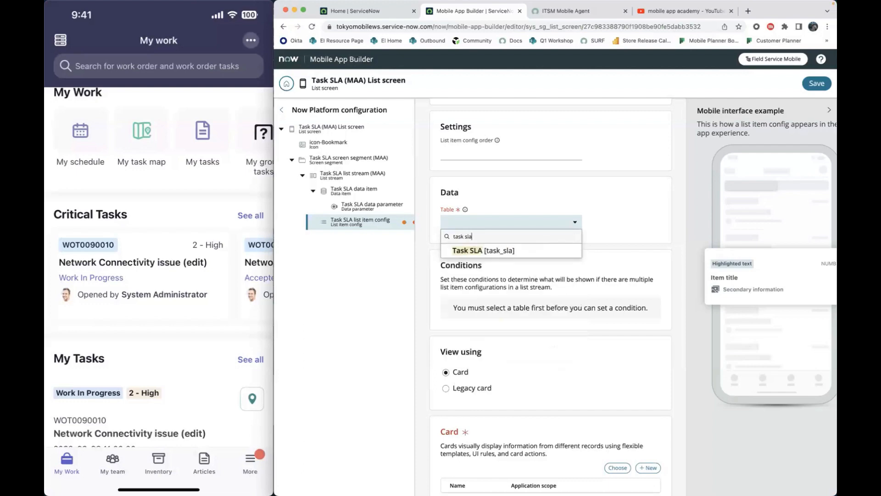
left_click(489, 251)
- Add a new card to the list item config and name it "Task SLA view config"
scroll(543, 223, "down", 2)
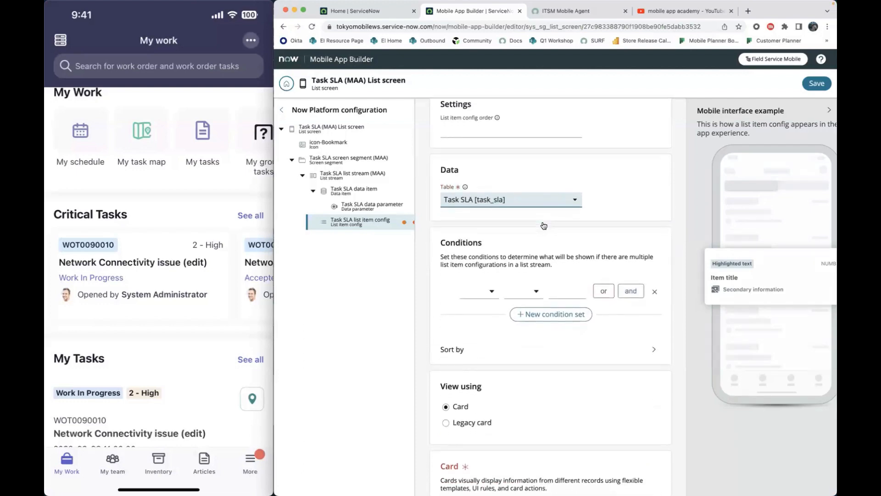
scroll(542, 223, "up", 2)
scroll(543, 223, "down", 3)
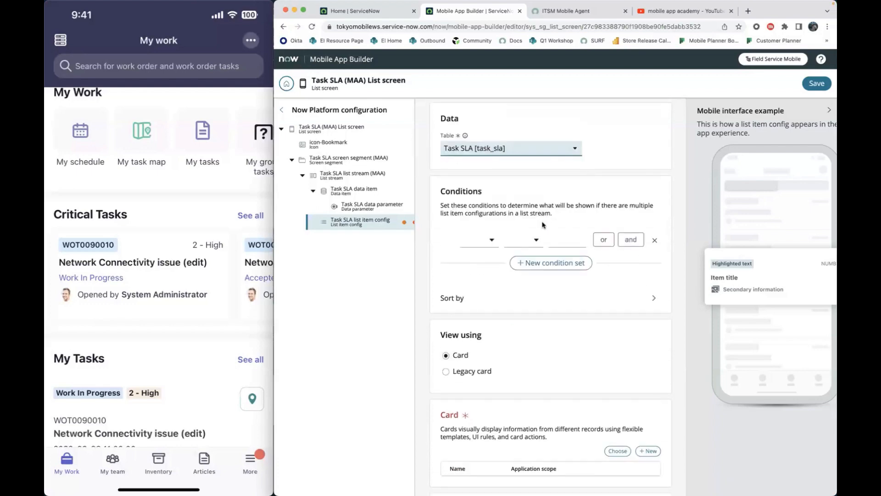
scroll(543, 225, "down", 4)
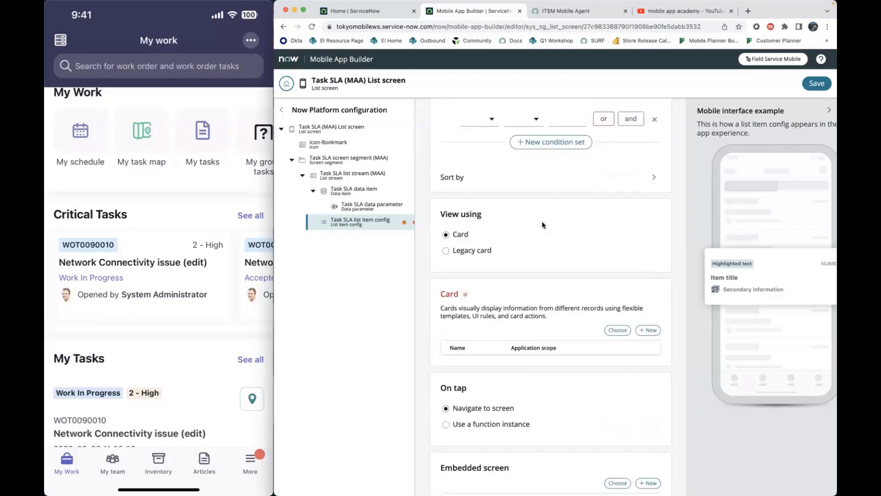
left_click(650, 198)
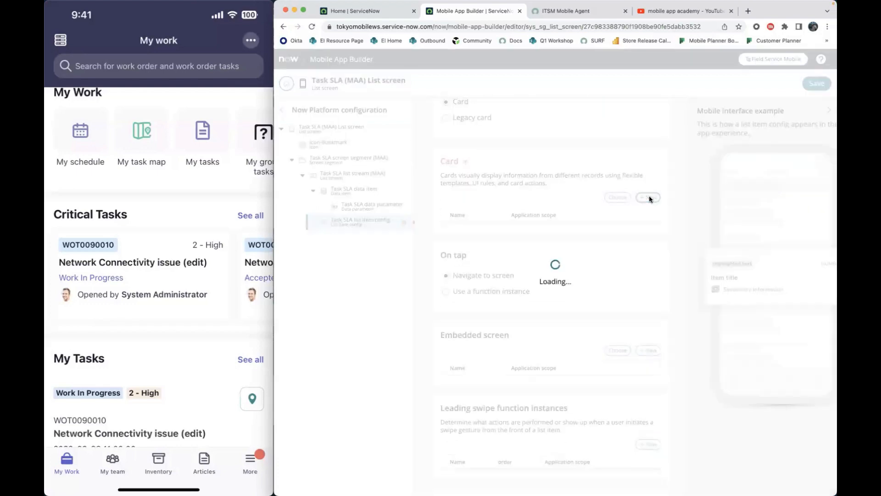
scroll(649, 199, "down", 1)
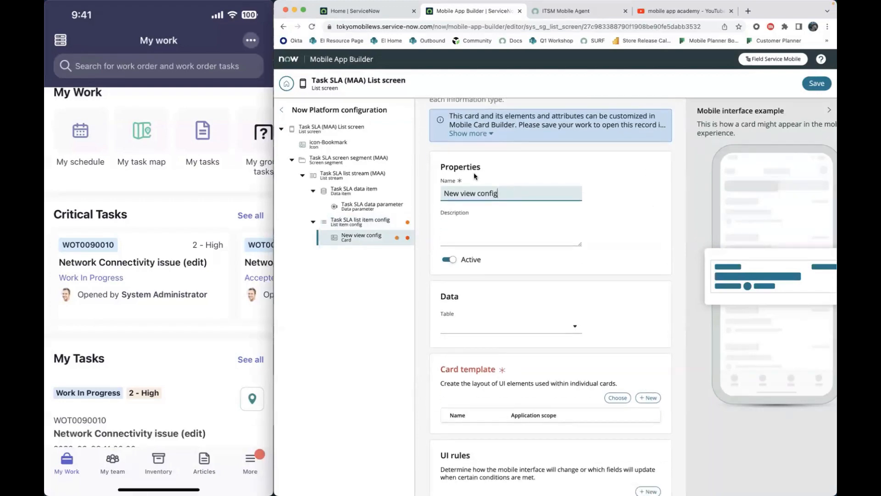
double_click(456, 193)
type("Task SLA")
- Search the existing card templates for "template 01" to use with the Task SLA view config card
scroll(547, 211, "down", 1)
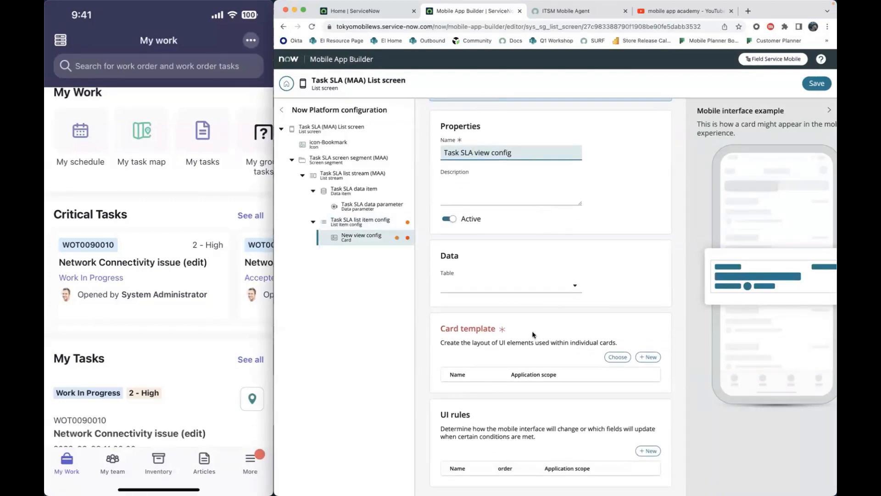
left_click(617, 358)
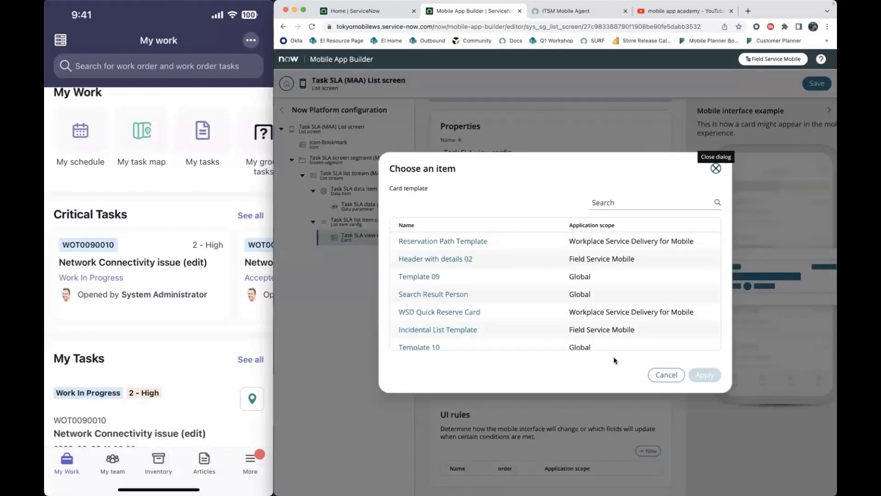
left_click(620, 199)
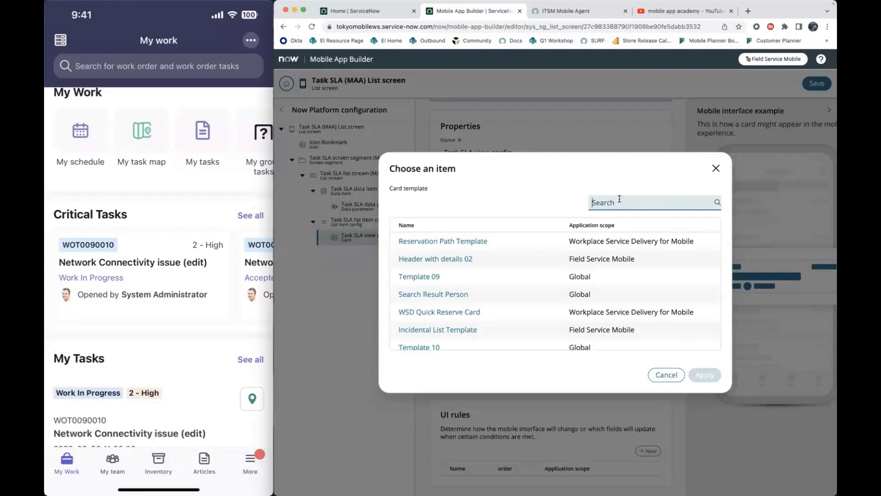
type("template 01")
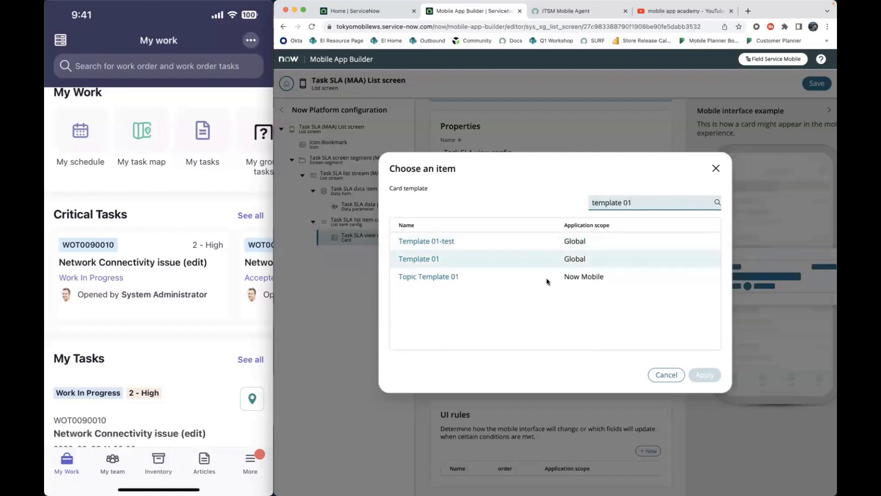
- Switch to ServiceNow Home, open Mobile Card Builder, and look through the available card templates
mouse_move(379, 6)
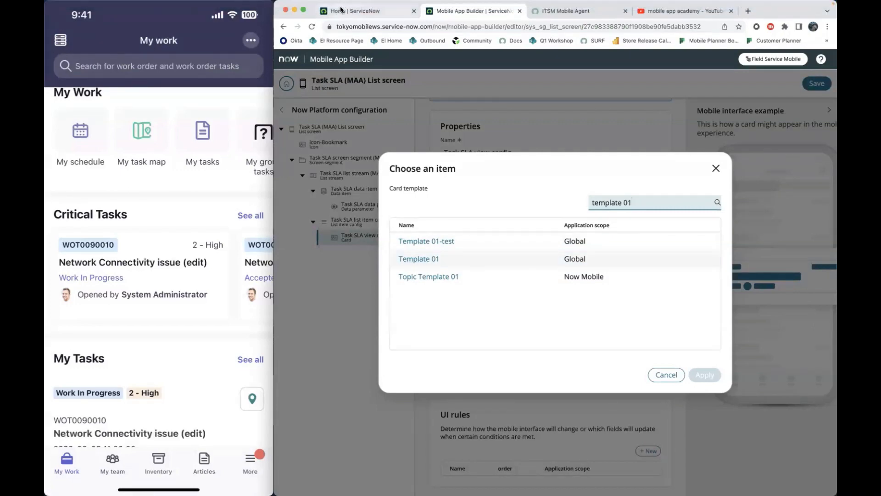
left_click(363, 11)
left_click(368, 60)
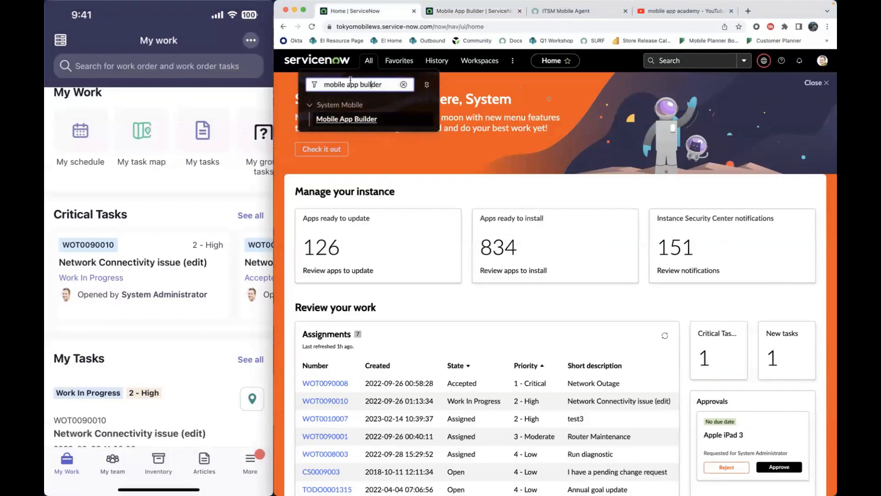
type("card")
left_click(363, 119)
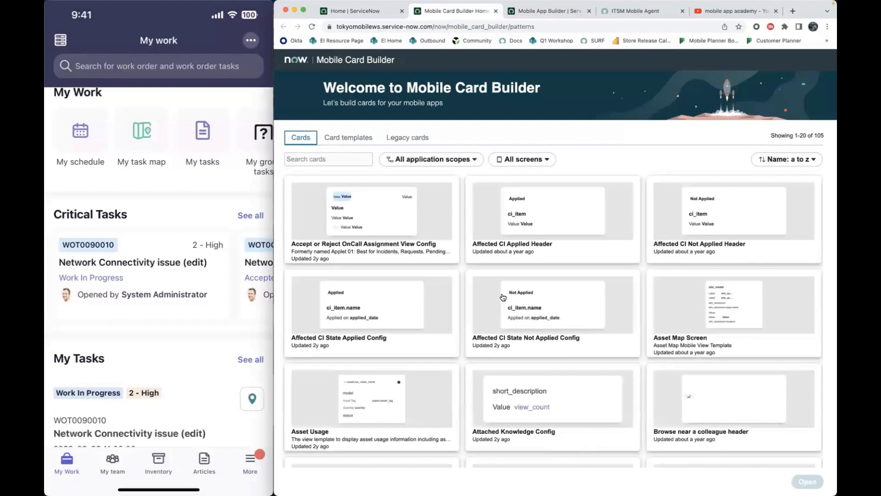
left_click(349, 138)
scroll(451, 221, "down", 5)
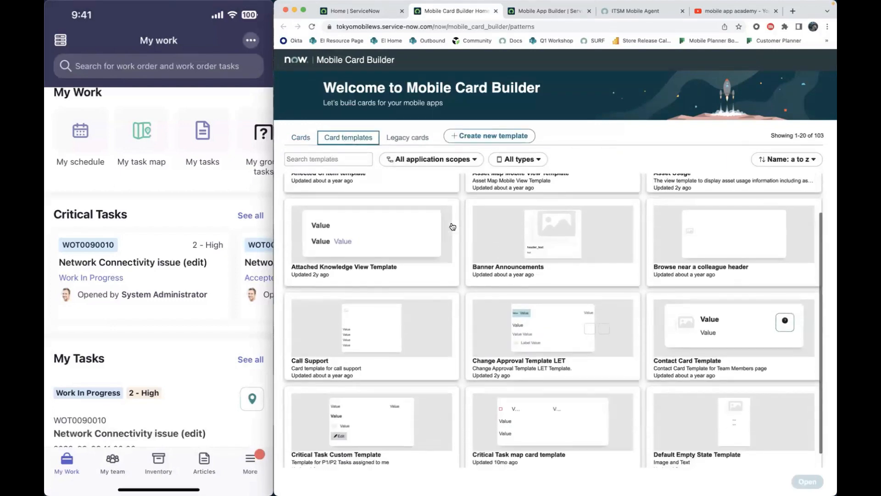
scroll(452, 226, "down", 5)
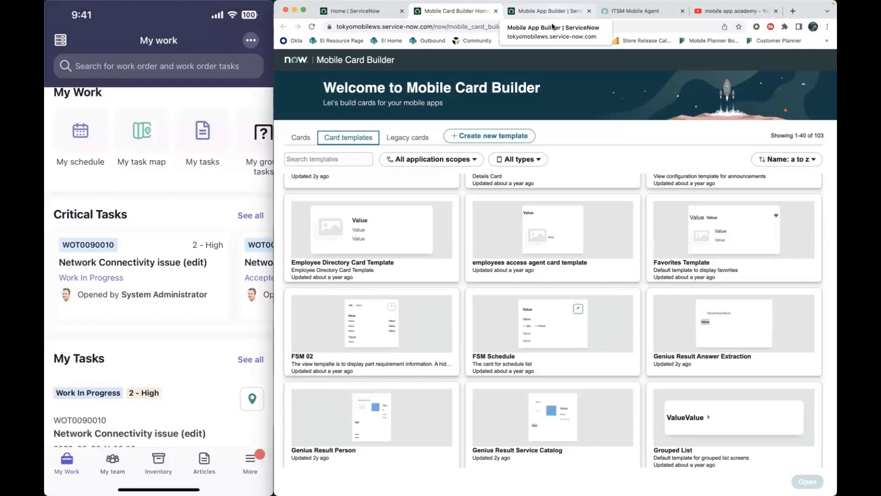
- Back in Mobile App Builder, assign Template 01 as the card template of the Task SLA view config and save
left_click(581, 12)
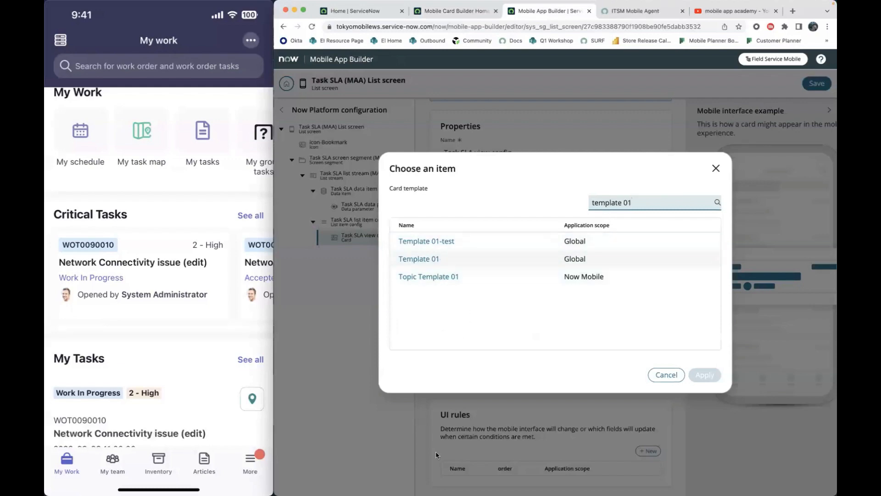
left_click(420, 258)
left_click(704, 375)
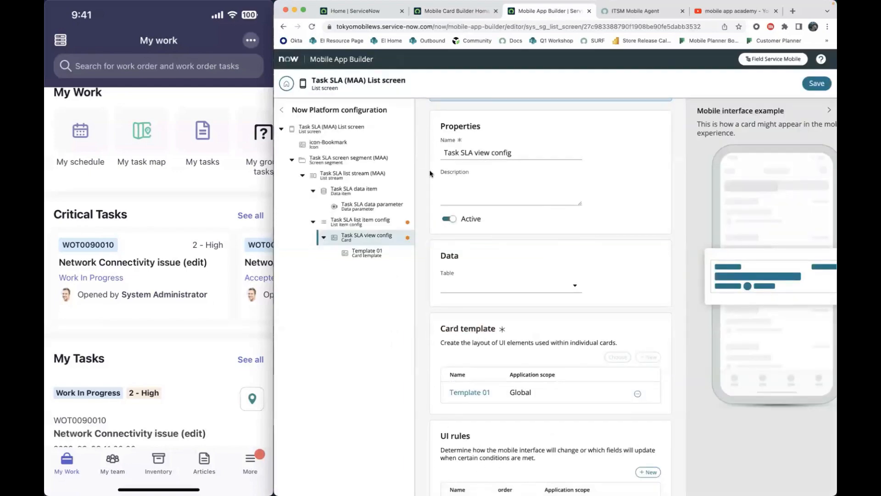
scroll(592, 320, "down", 1)
scroll(593, 320, "up", 5)
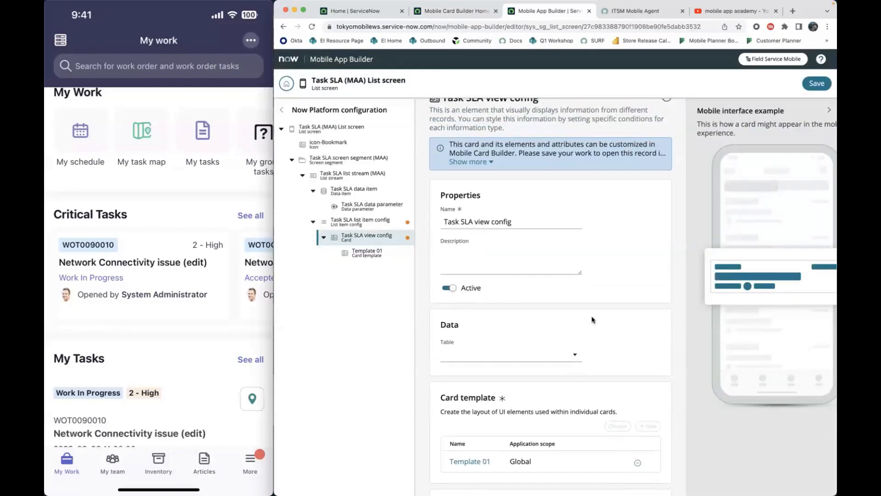
scroll(502, 271, "up", 1)
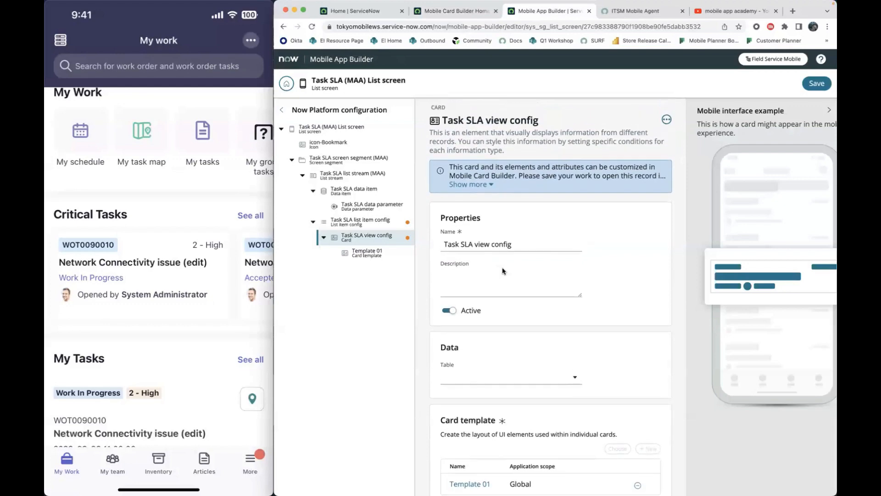
scroll(521, 224, "down", 1)
scroll(521, 224, "up", 1)
scroll(581, 228, "down", 3)
scroll(581, 227, "up", 3)
left_click(817, 83)
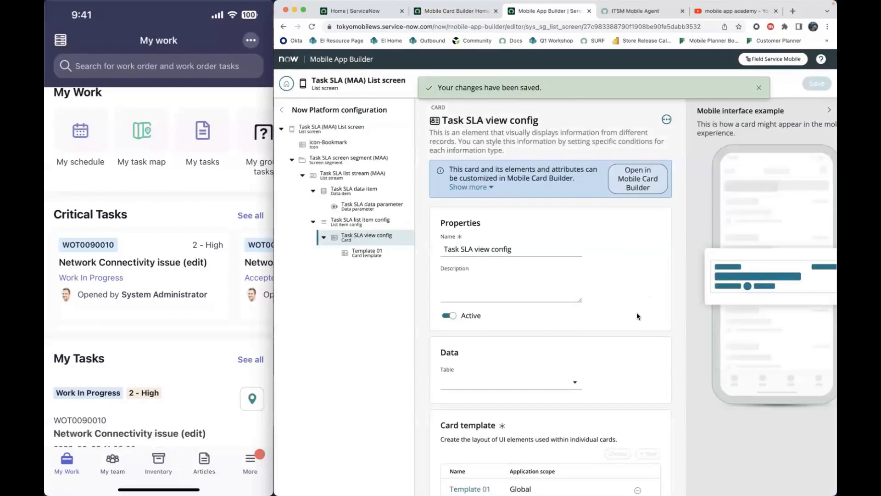
- Set the Task SLA view config card's table to Task SLA [task_sla] and save the list screen
scroll(637, 312, "down", 1)
scroll(617, 299, "up", 1)
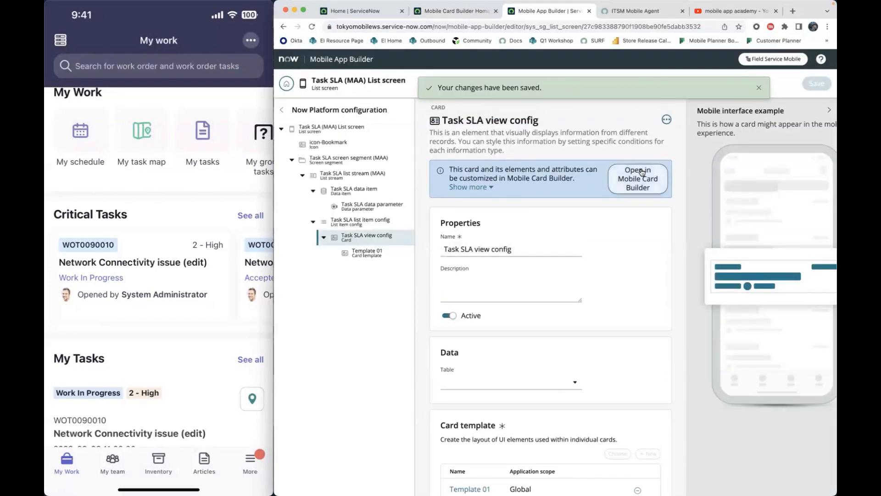
scroll(597, 321, "down", 1)
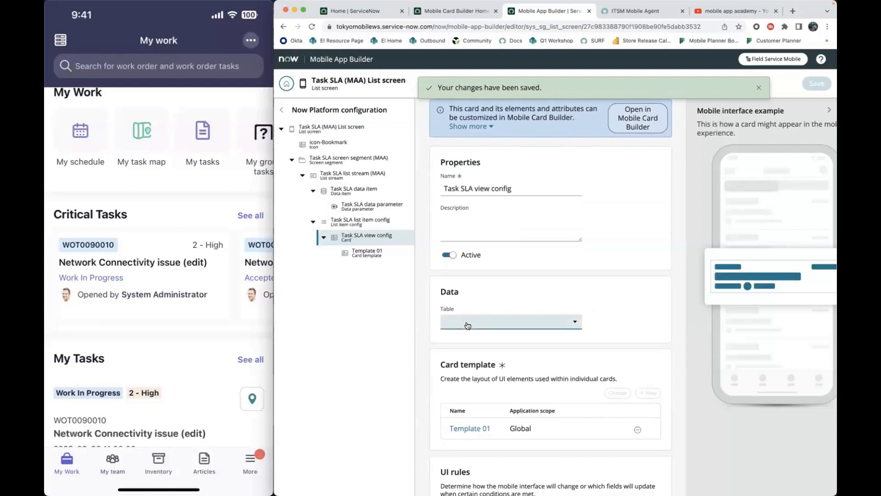
left_click(467, 326)
left_click(463, 338)
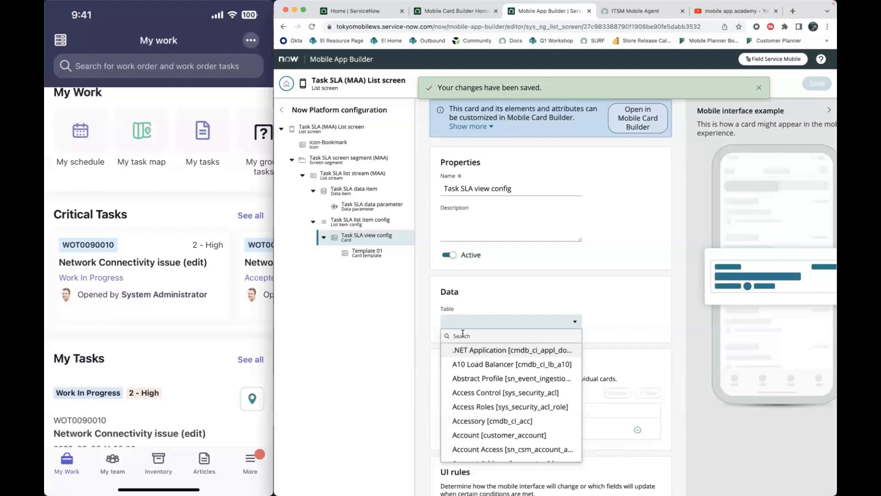
type("t")
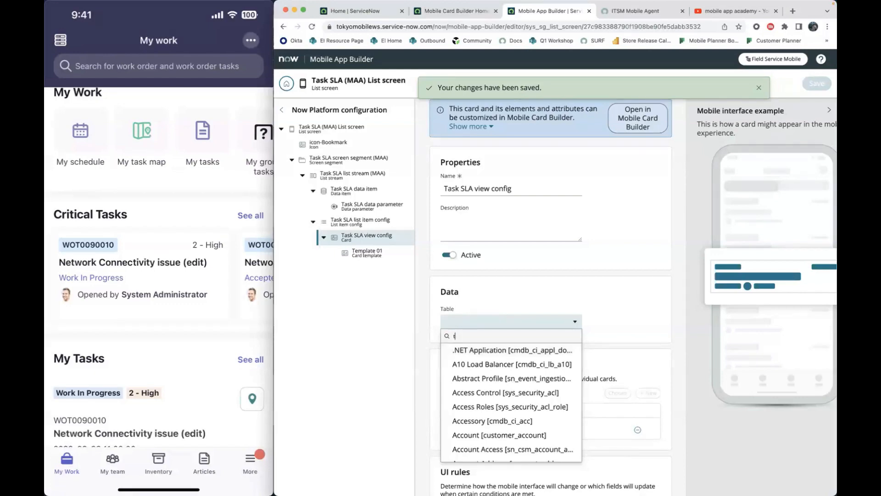
type("ask sla")
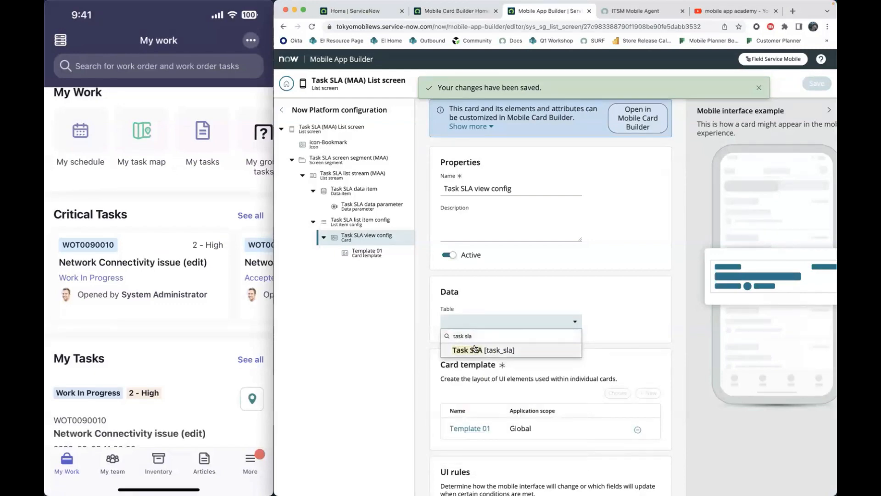
left_click(476, 349)
left_click(816, 84)
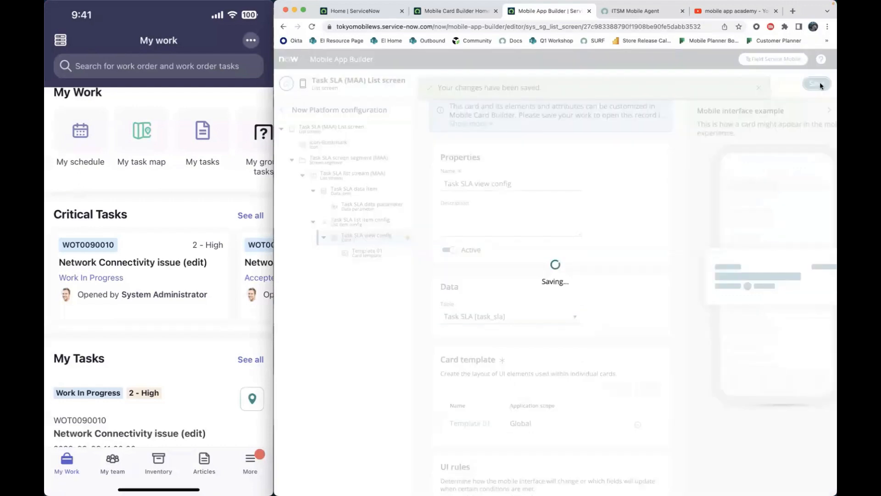
- Open the Task SLA view config card in Mobile Card Builder and map the highlighted text_01 element to the Stage field
scroll(631, 255, "up", 2)
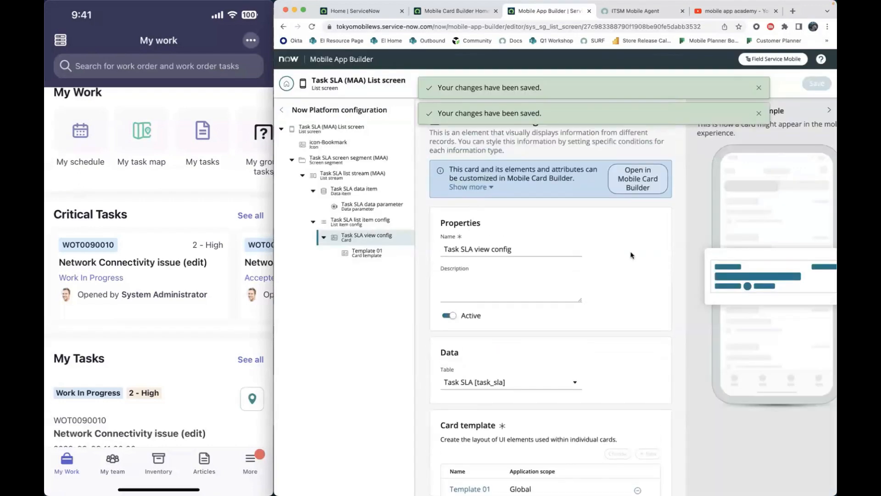
left_click(647, 186)
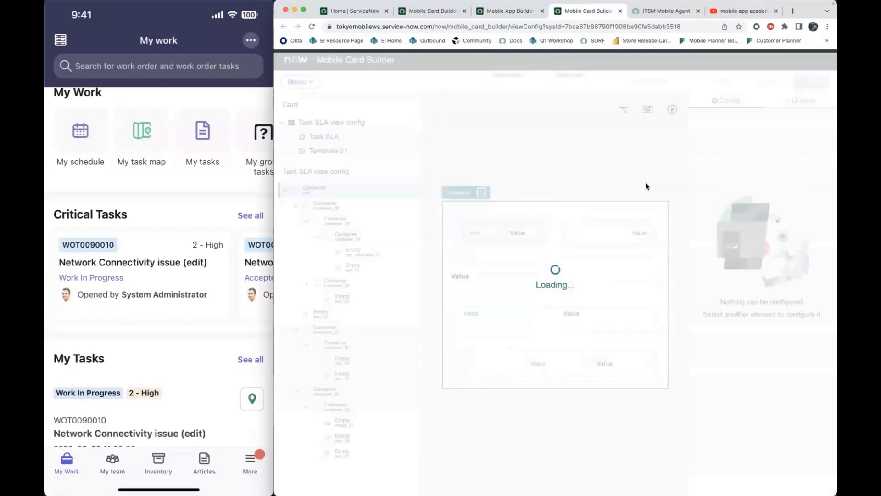
left_click(528, 229)
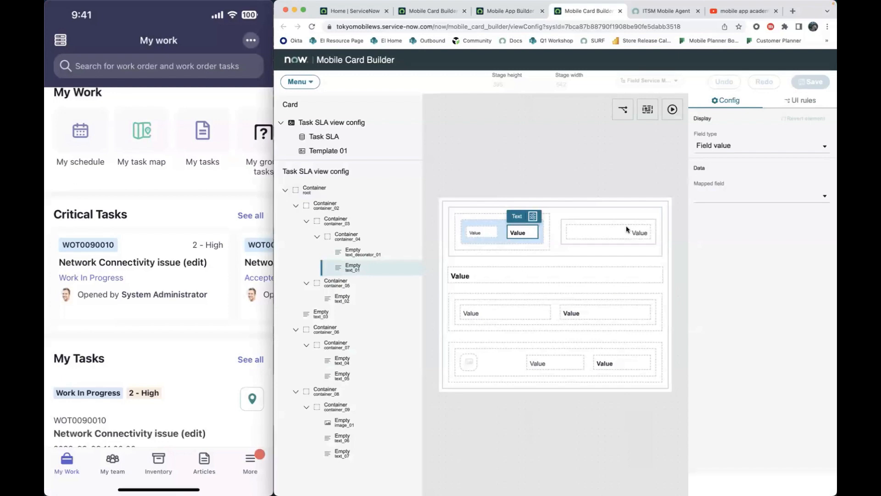
left_click(764, 195)
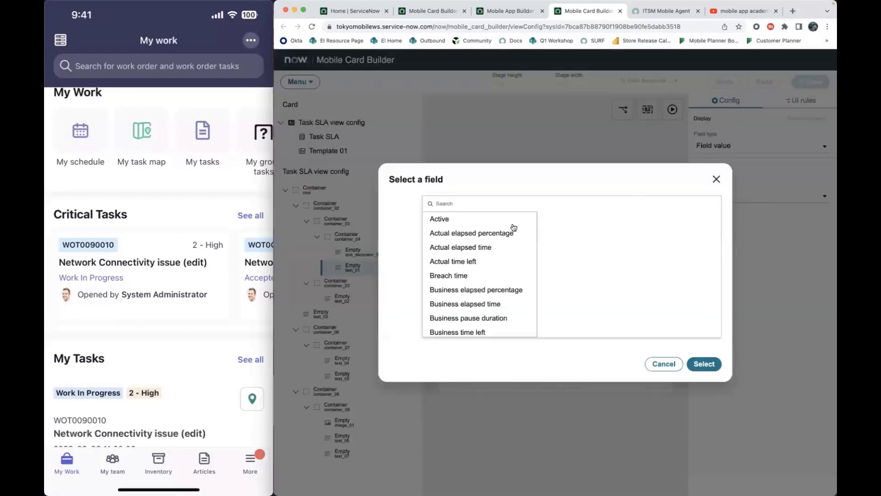
scroll(484, 272, "down", 3)
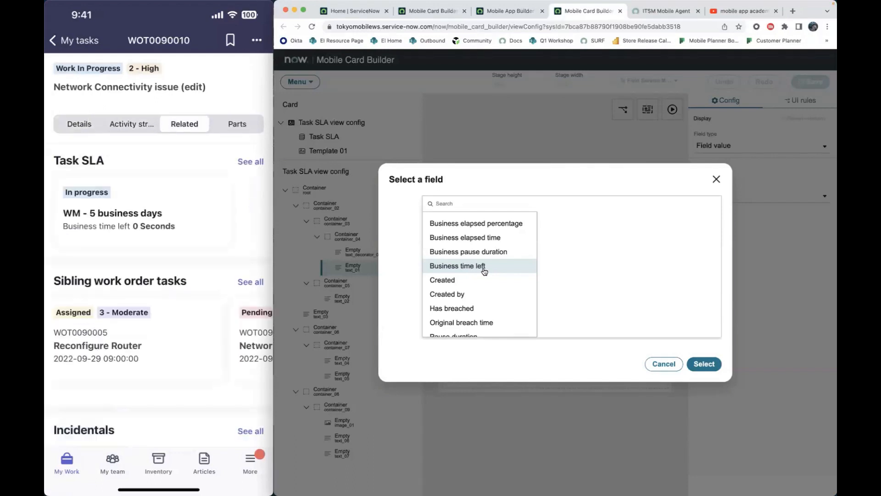
scroll(465, 237, "down", 5)
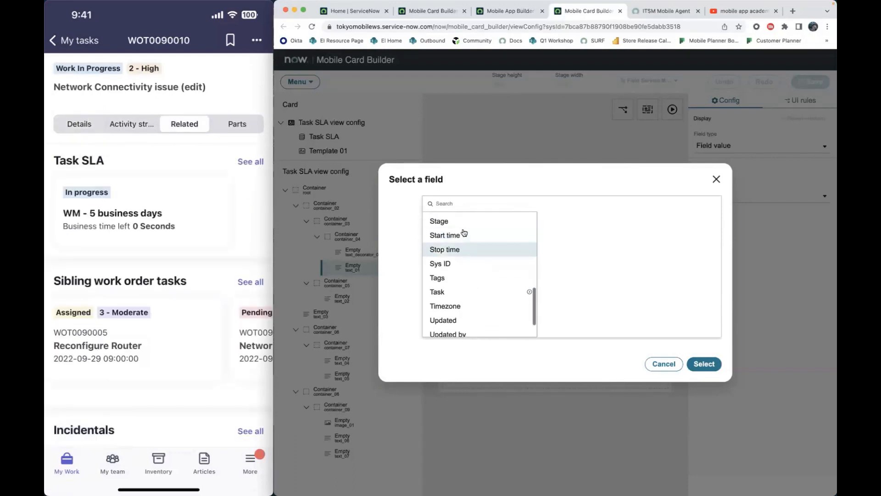
left_click(464, 223)
left_click(704, 364)
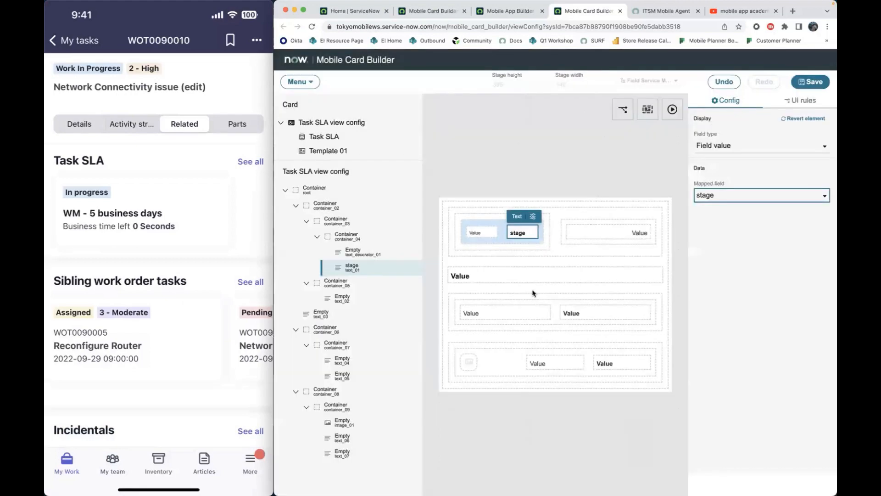
- Map the card's full-width title element, text_03, to the Business time left field
left_click(514, 278)
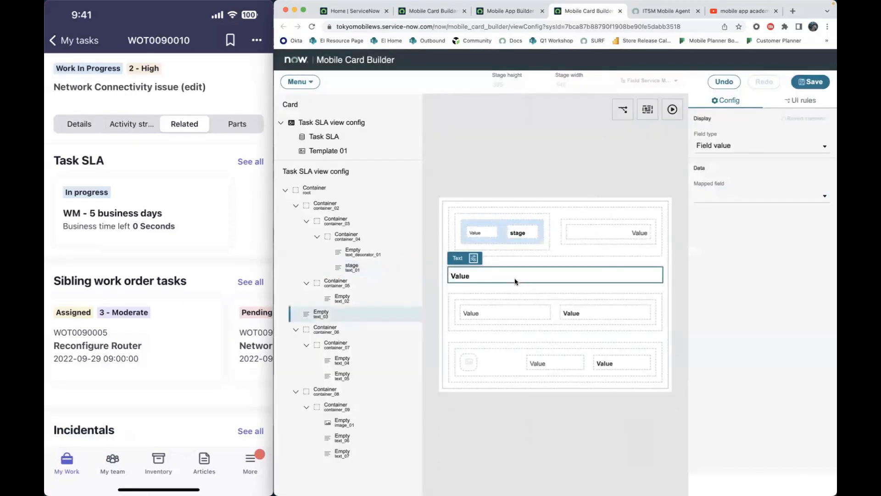
left_click(724, 197)
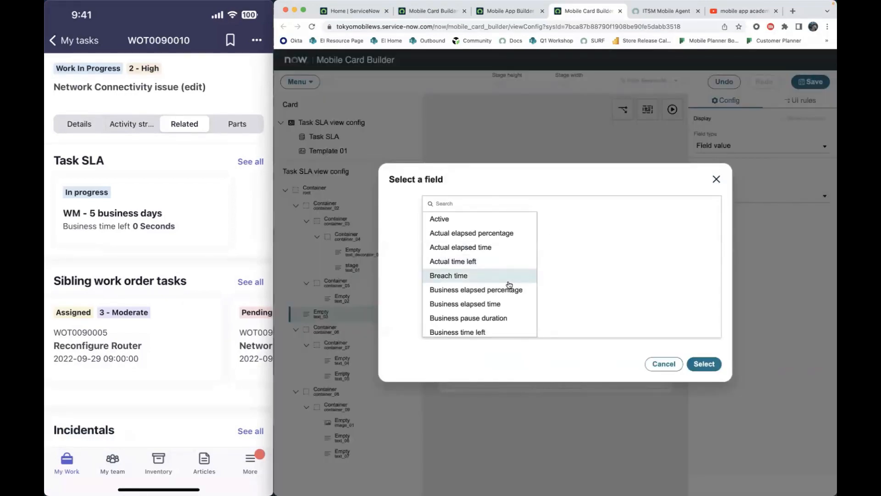
scroll(509, 285, "down", 1)
scroll(509, 285, "down", 3)
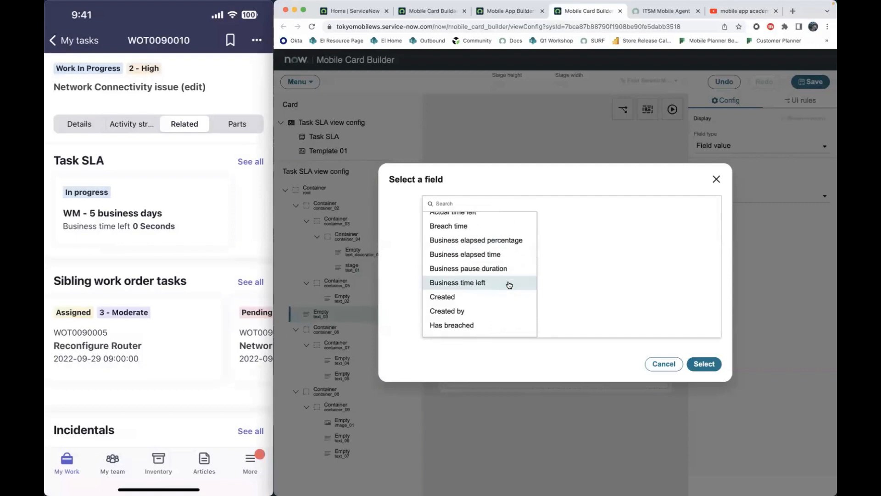
scroll(509, 285, "down", 3)
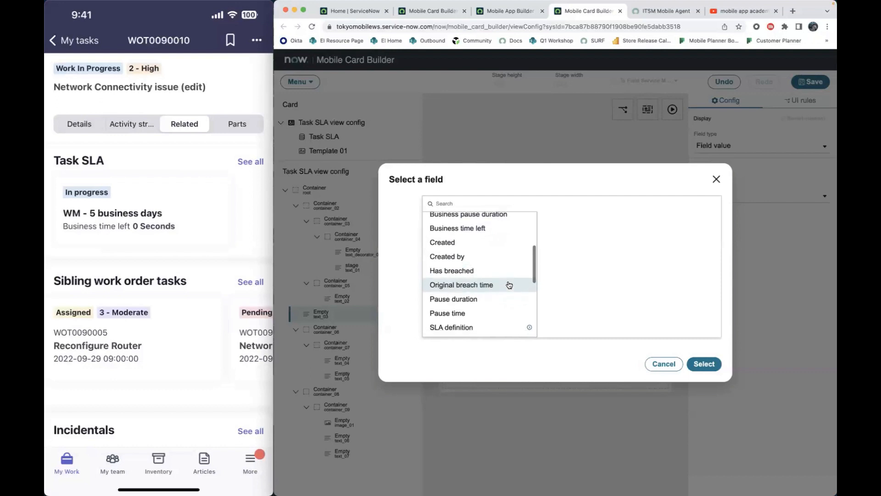
scroll(509, 285, "up", 2)
left_click(497, 262)
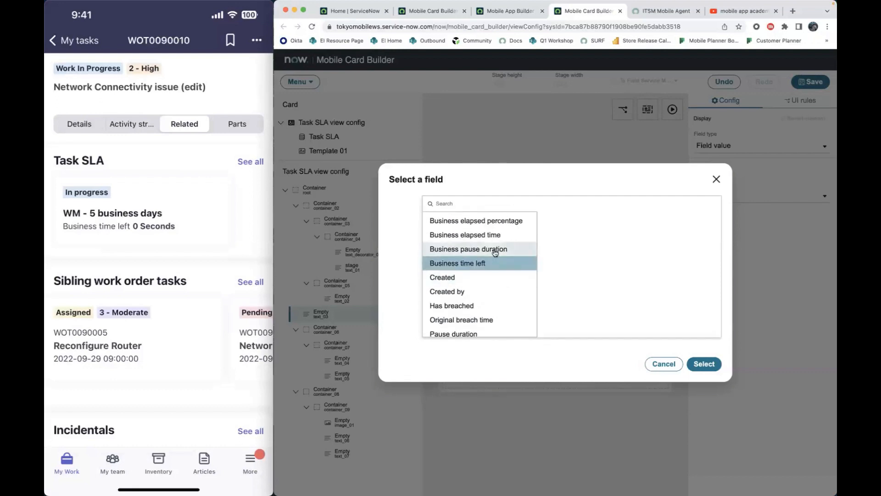
scroll(497, 254, "up", 1)
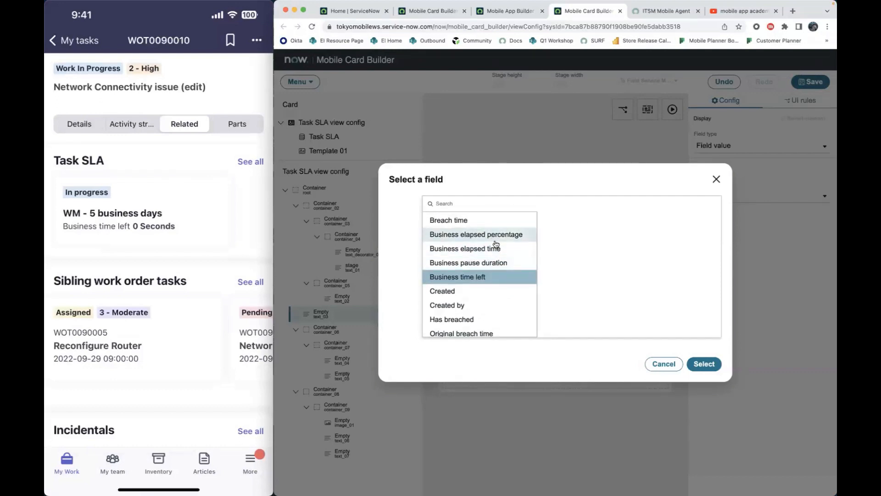
left_click(697, 363)
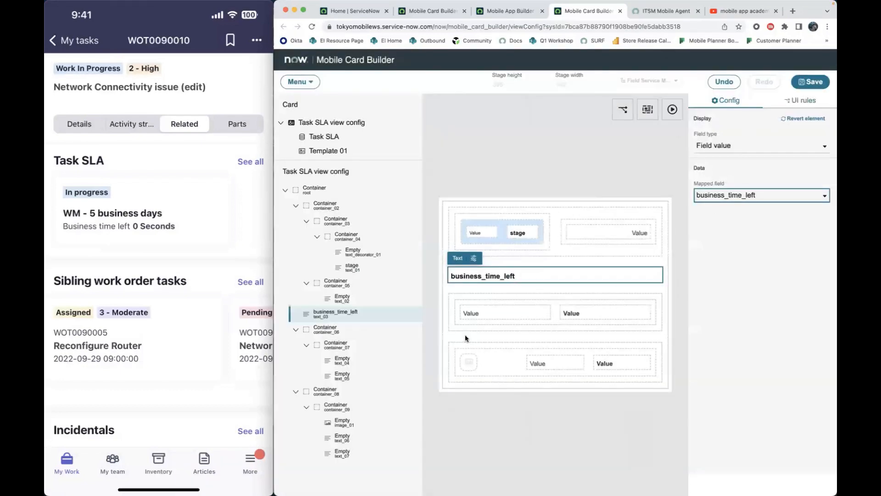
- Map the text_04 element in the row below the title to the SLA definition field
left_click(471, 315)
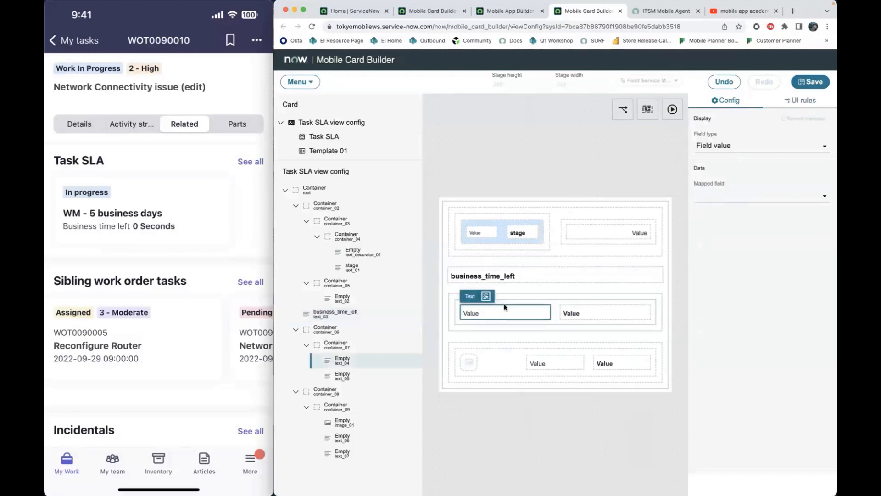
left_click(706, 198)
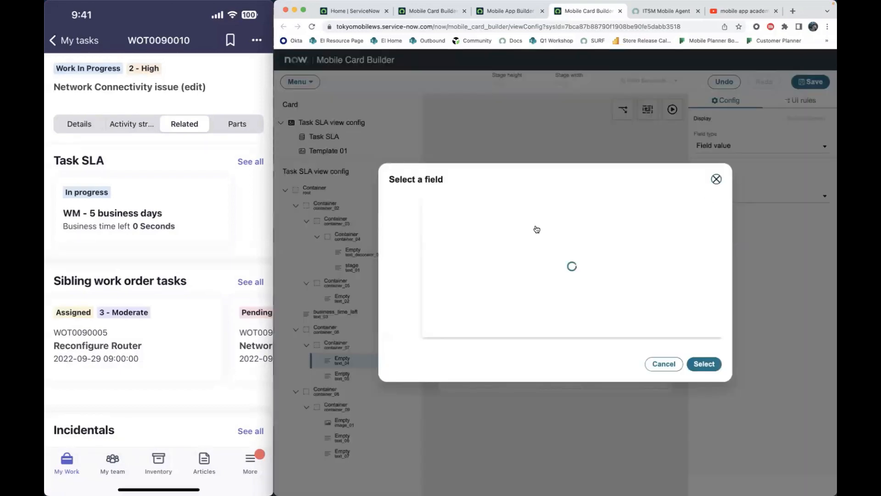
scroll(493, 264, "down", 6)
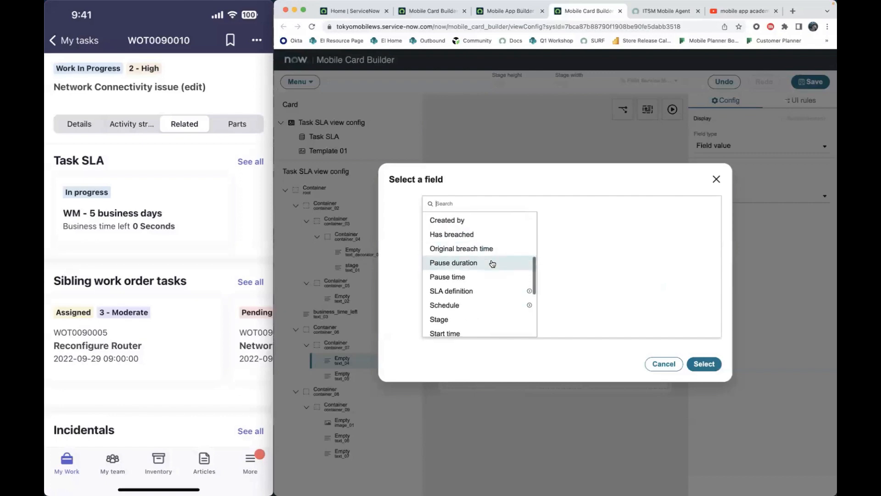
scroll(493, 264, "down", 5)
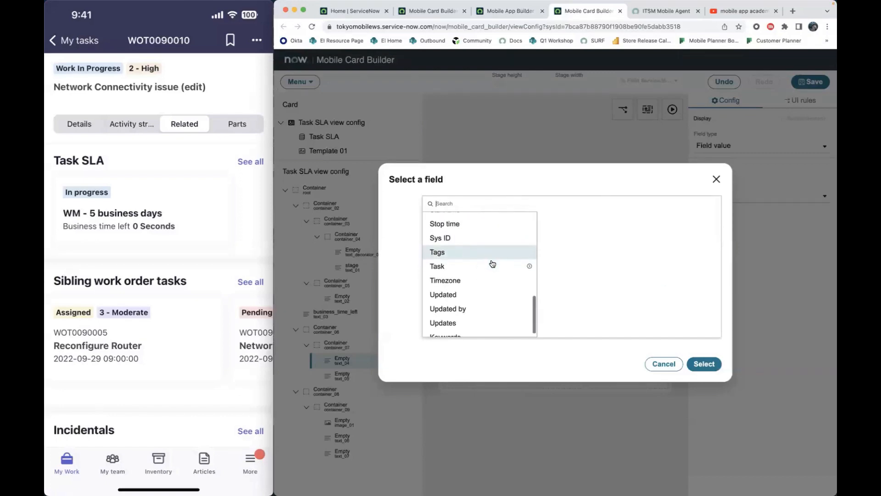
scroll(492, 264, "up", 4)
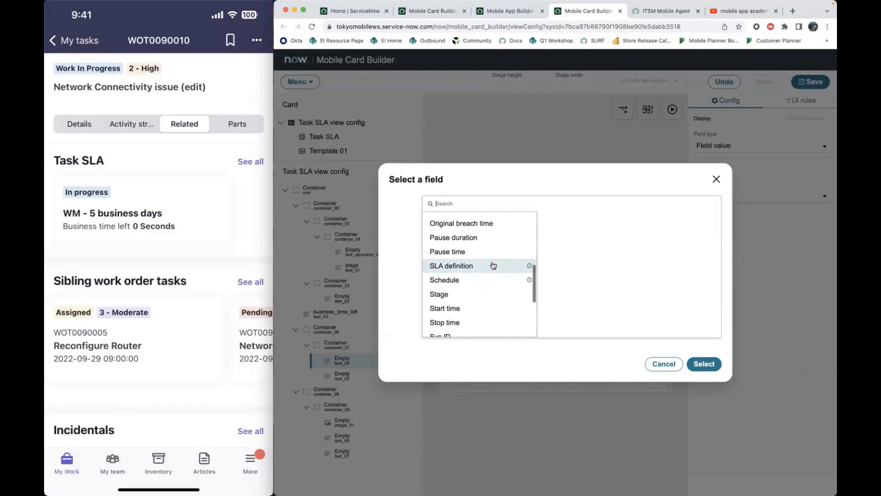
left_click(492, 265)
left_click(704, 364)
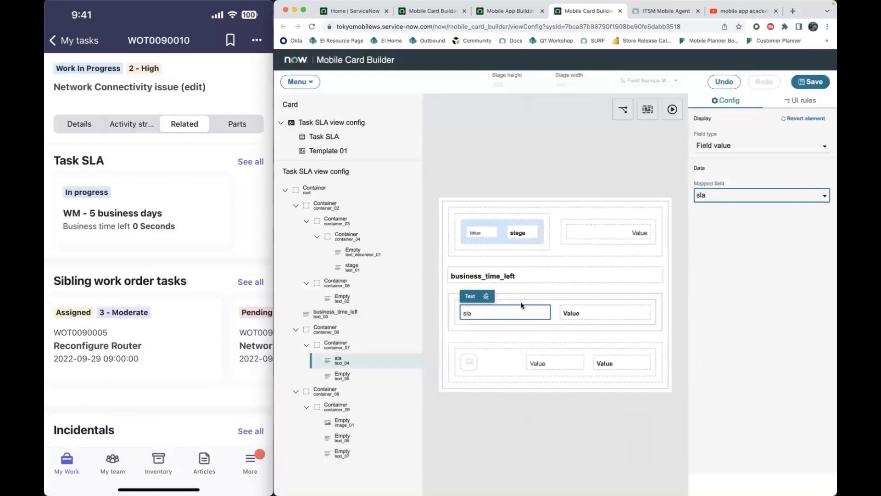
- Change the mapped field of the title element text_03 to SLA definition
left_click(520, 279)
left_click(723, 194)
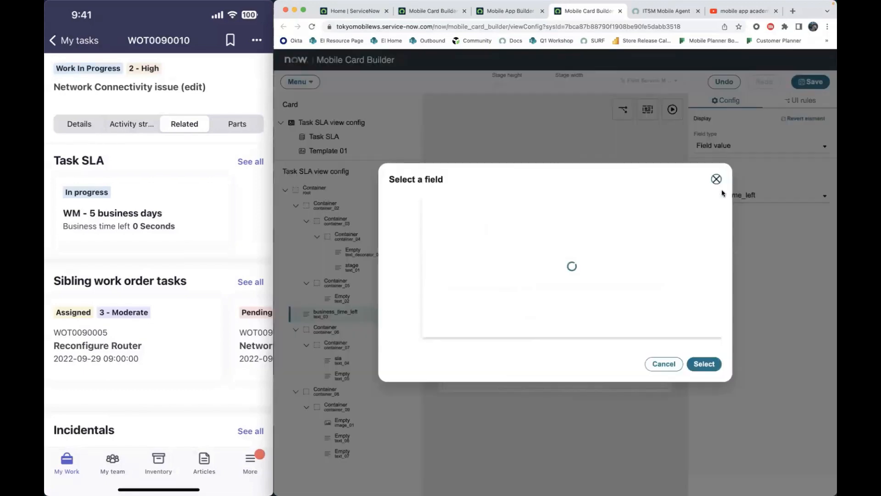
scroll(462, 305, "down", 5)
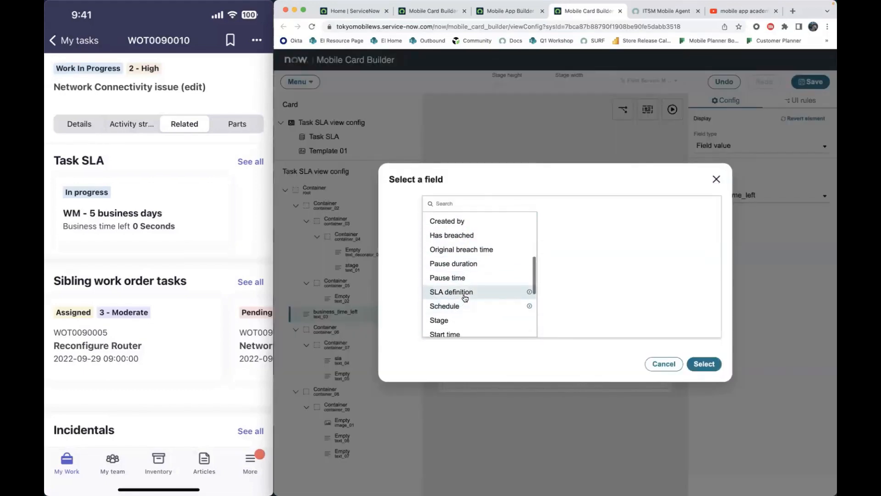
left_click(473, 292)
left_click(697, 359)
- Change the mapped field of the text_04 element below the title to Business time left and save the card
left_click(465, 312)
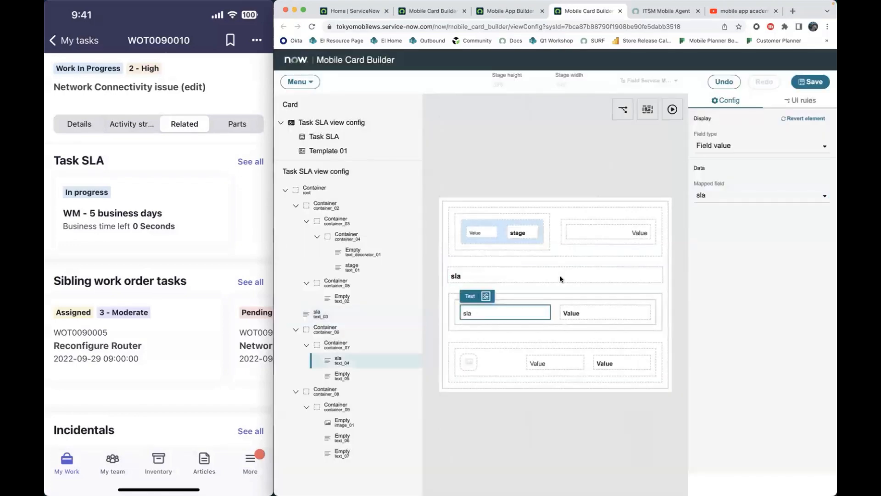
left_click(713, 198)
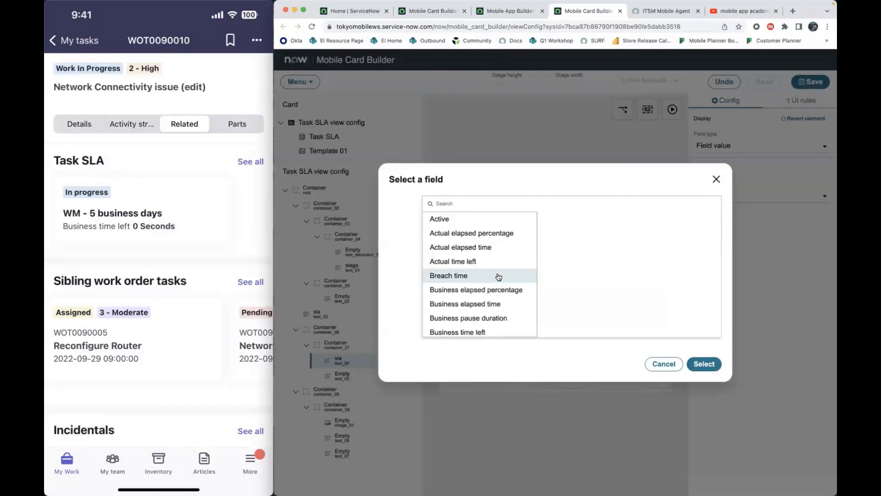
scroll(482, 289, "down", 2)
left_click(459, 306)
left_click(702, 363)
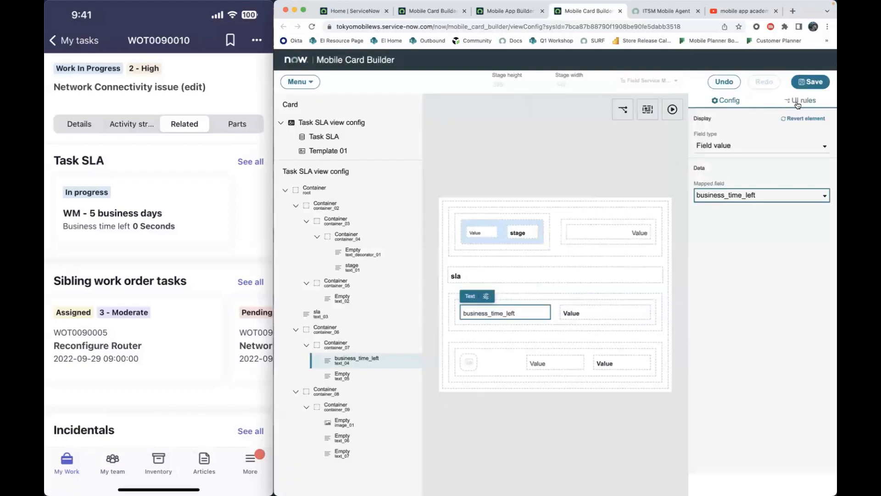
left_click(808, 87)
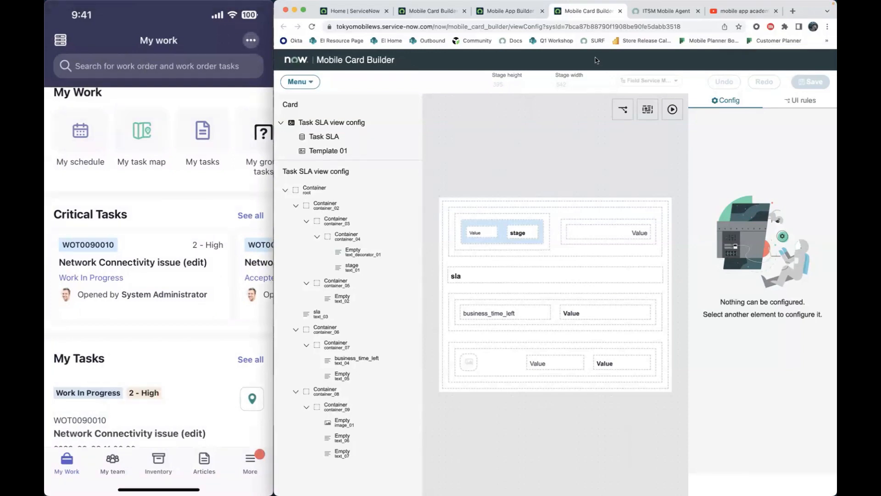
- Switch back to Mobile App Builder and review the Task SLA list item config's data, conditions and view settings
left_click(522, 10)
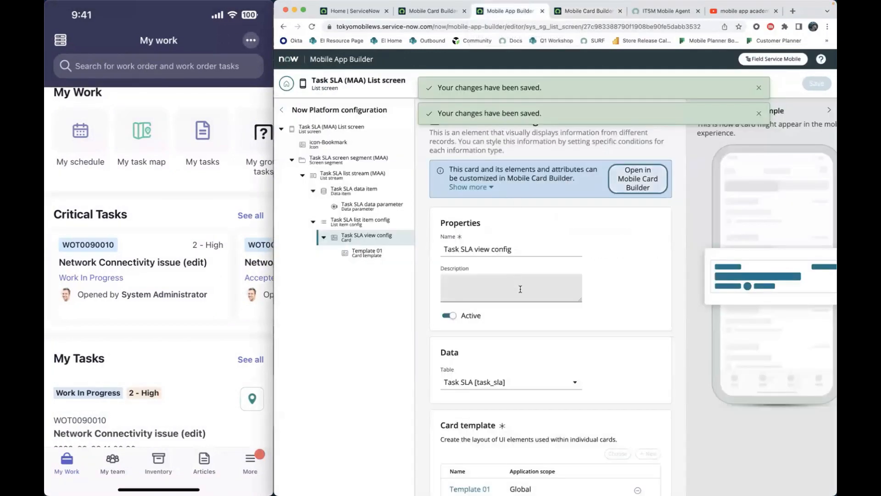
scroll(531, 378, "down", 1)
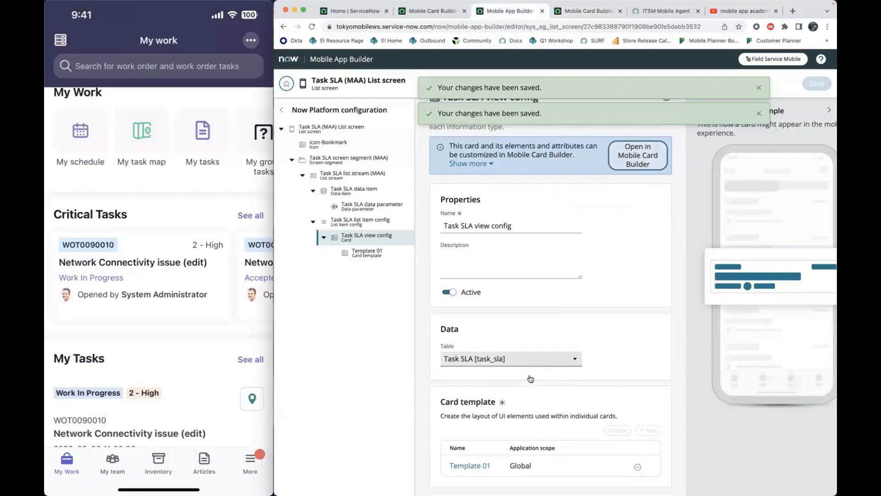
left_click(362, 227)
scroll(497, 318, "down", 8)
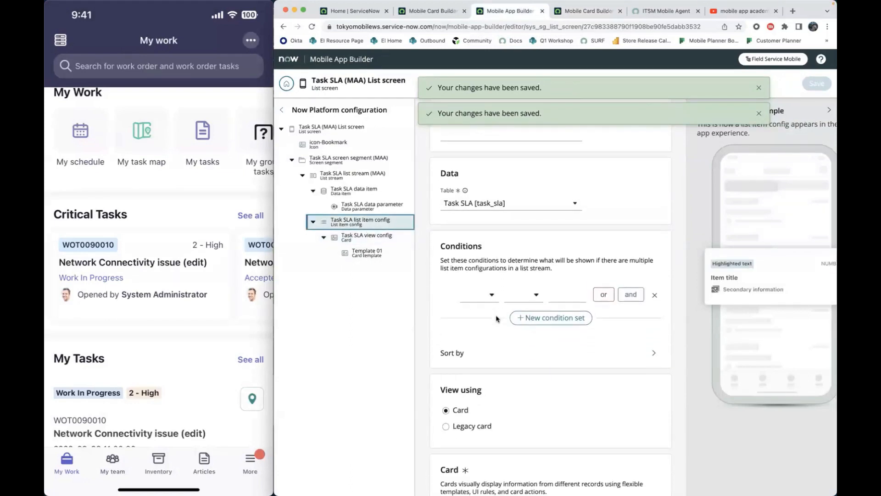
- Create a record screen as the list item config's embedded screen and name it Task SLA record (MAA)
scroll(497, 318, "down", 1)
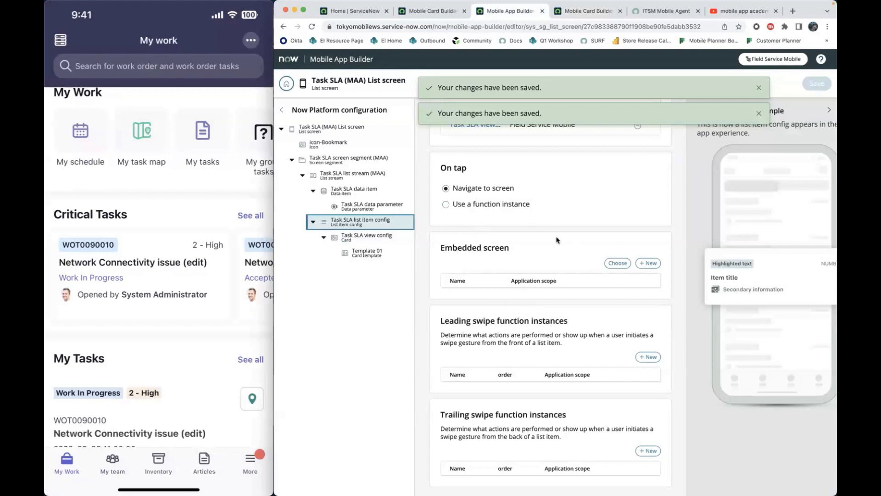
left_click(654, 267)
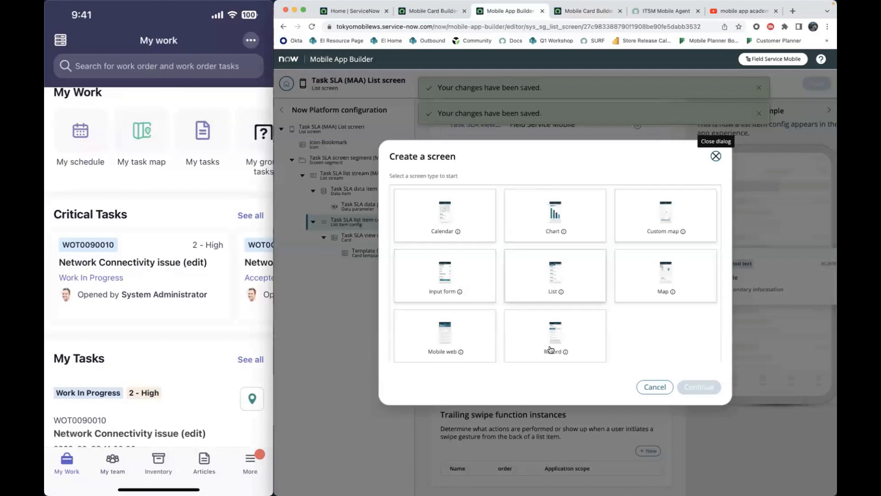
left_click(569, 345)
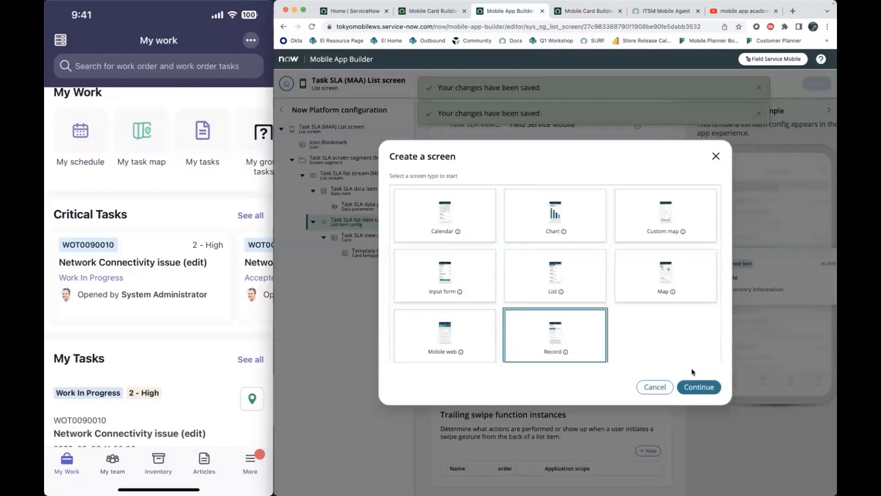
left_click(702, 389)
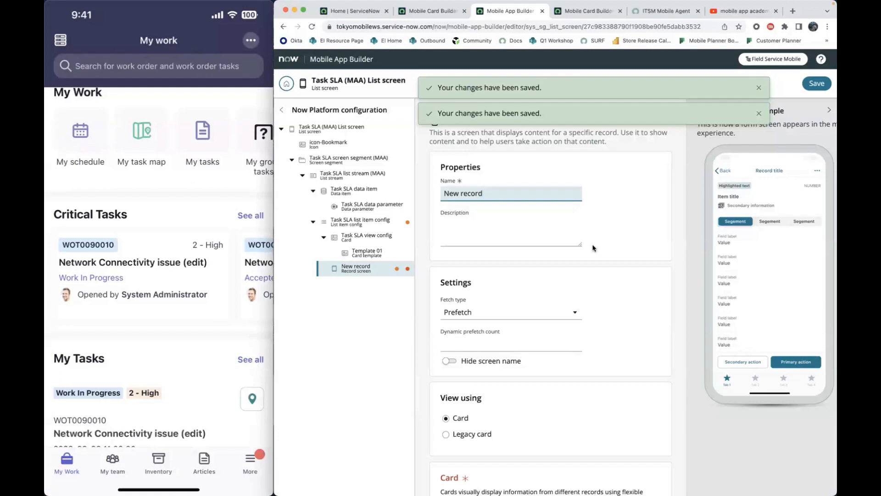
double_click(448, 193)
type("Task SLA")
type(" (MAA)")
- Assign the existing Task SLA view config card to the new record screen
scroll(551, 294, "down", 3)
scroll(558, 308, "down", 1)
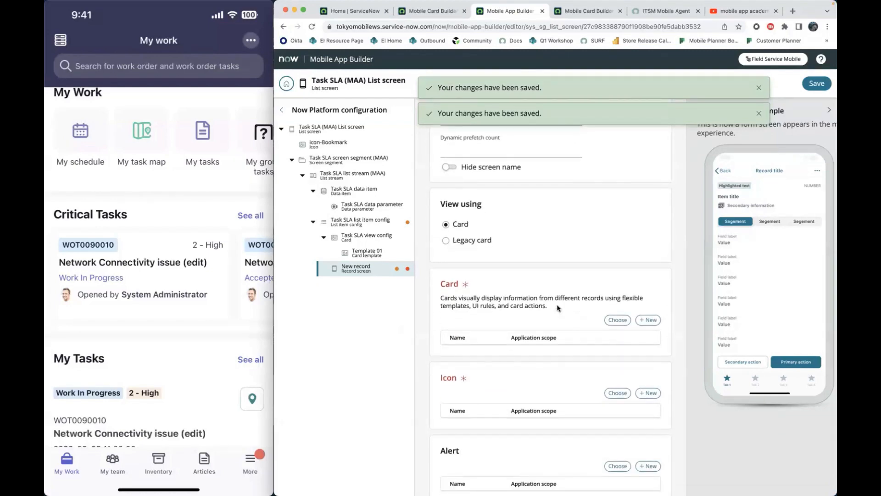
scroll(592, 315, "down", 3)
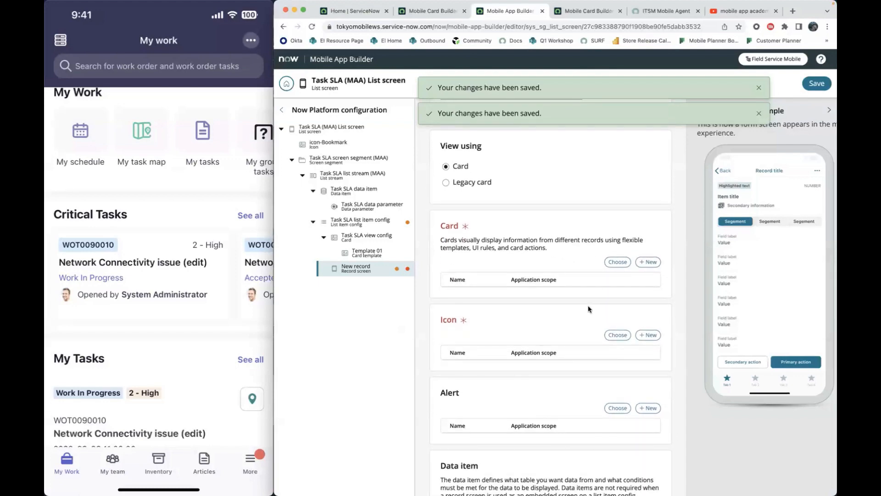
left_click(618, 262)
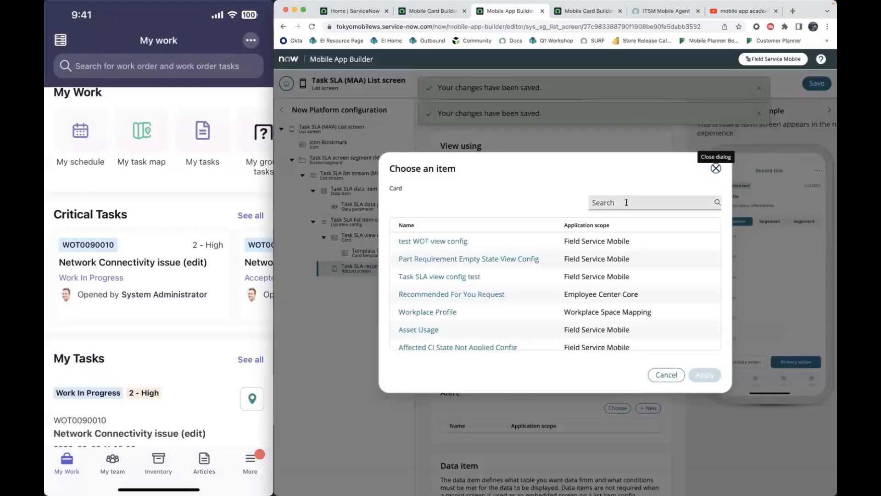
left_click(627, 203)
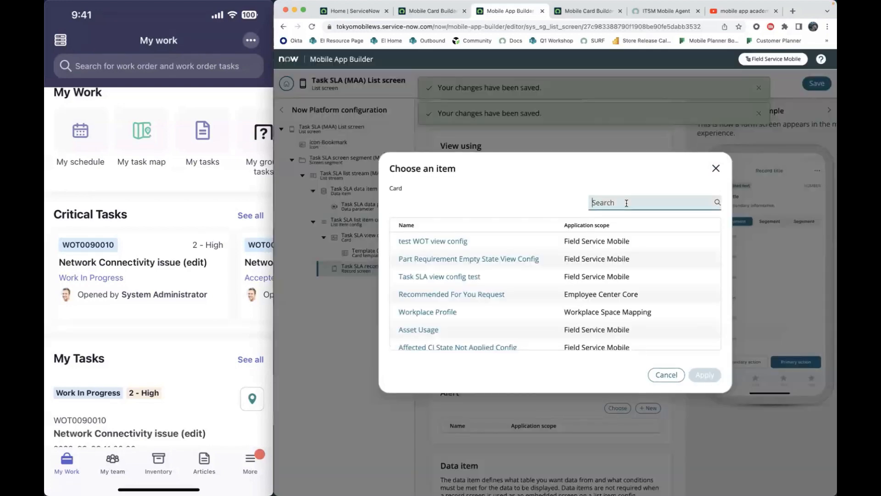
type("task sla")
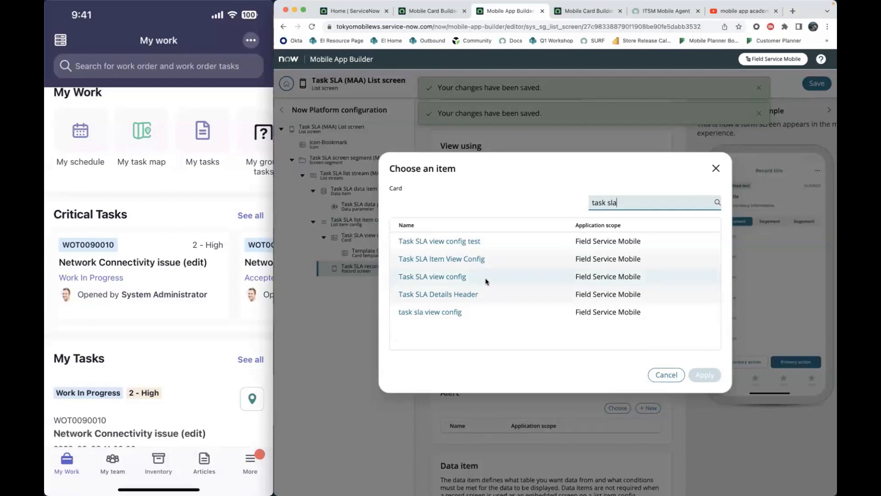
left_click(454, 276)
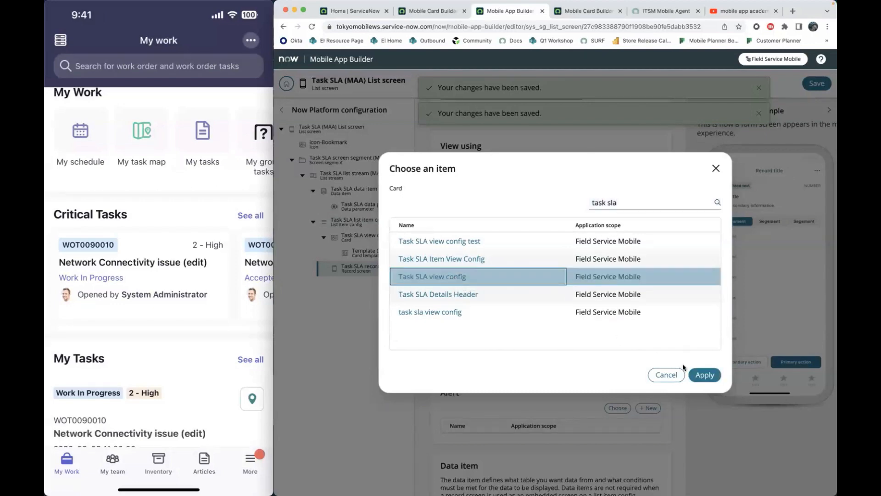
left_click(704, 374)
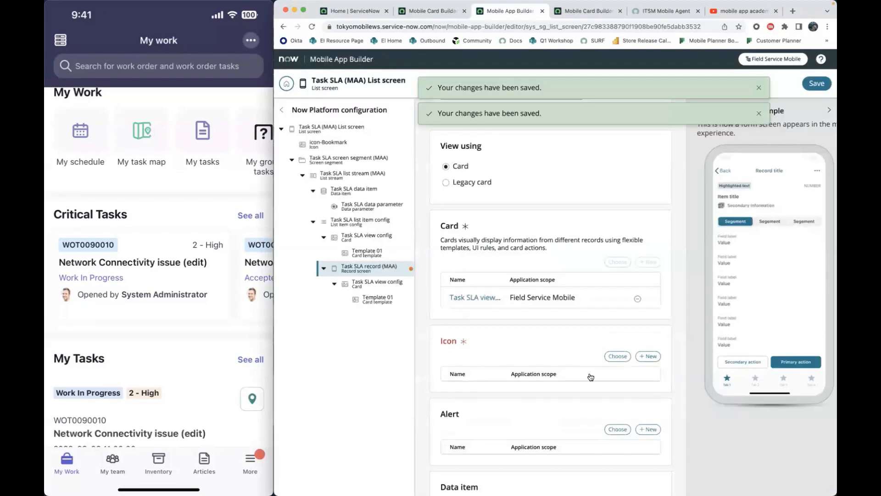
- Assign icon-Bookmark as the record screen's icon and save the changes
left_click(613, 356)
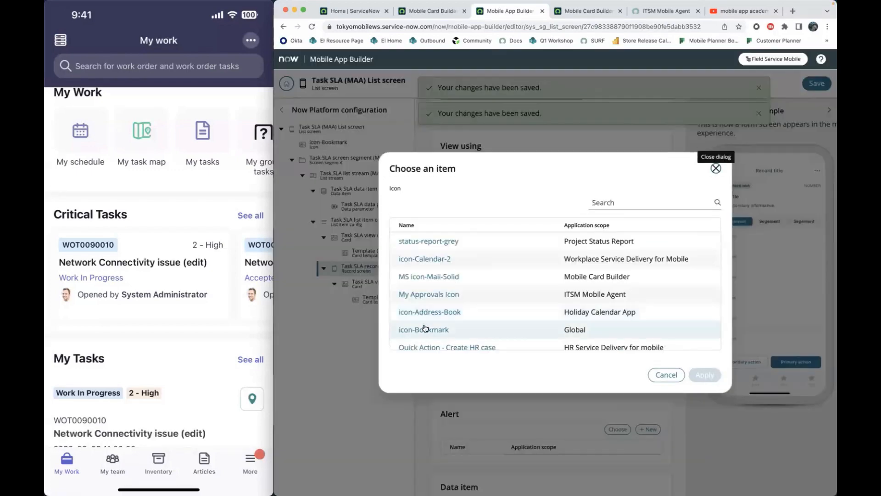
left_click(420, 329)
left_click(705, 375)
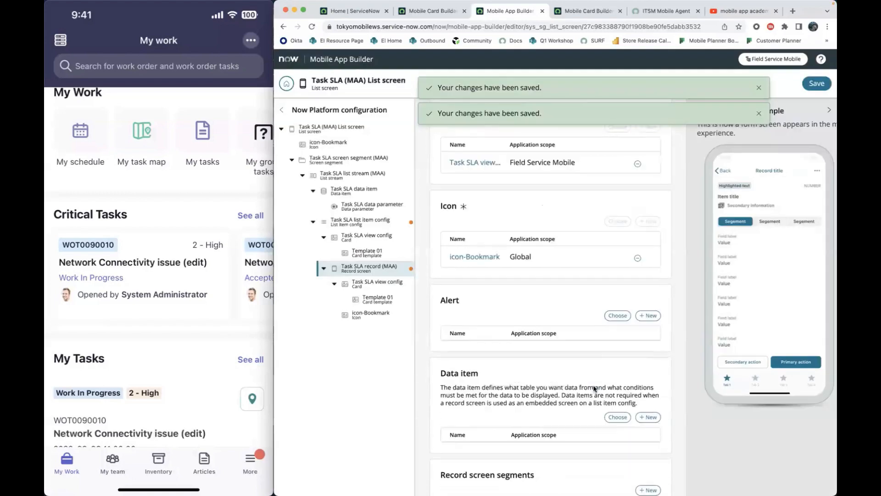
left_click(815, 84)
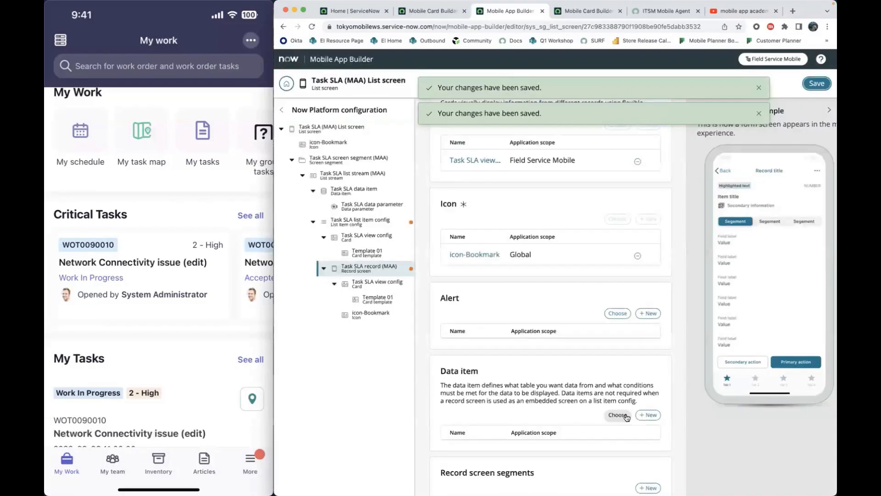
- Add a standard, non-dynamic record screen segment to the Task SLA record (MAA) screen
scroll(627, 415, "down", 1)
scroll(627, 418, "up", 1)
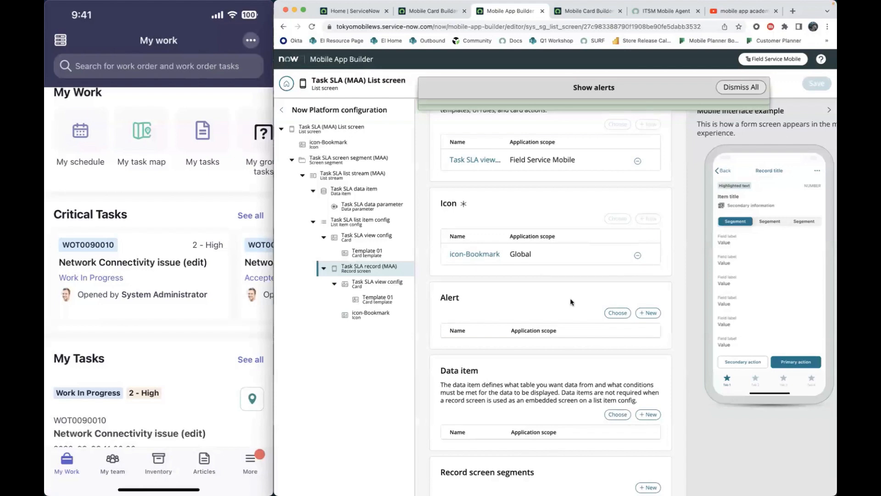
scroll(571, 301, "up", 5)
scroll(571, 301, "down", 7)
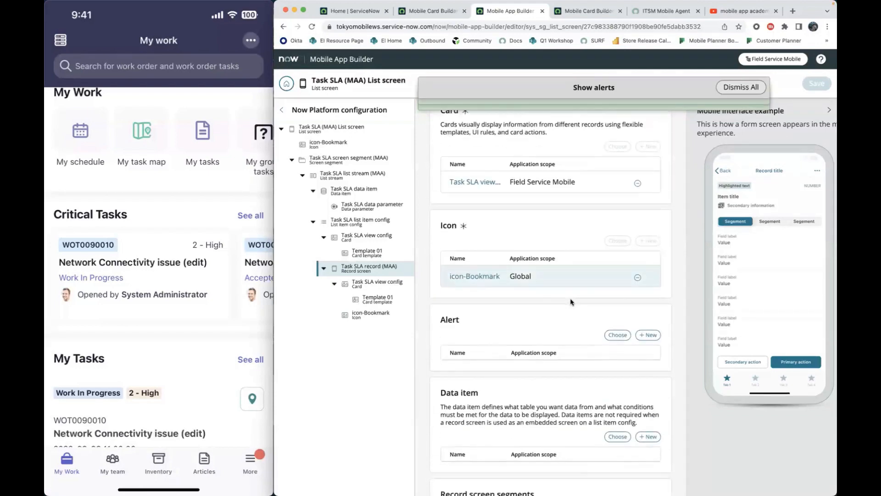
scroll(571, 302, "down", 2)
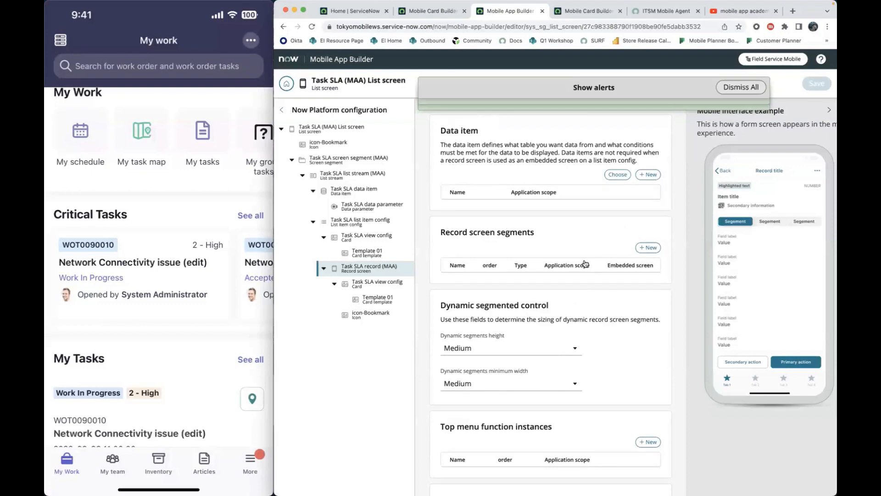
left_click(648, 251)
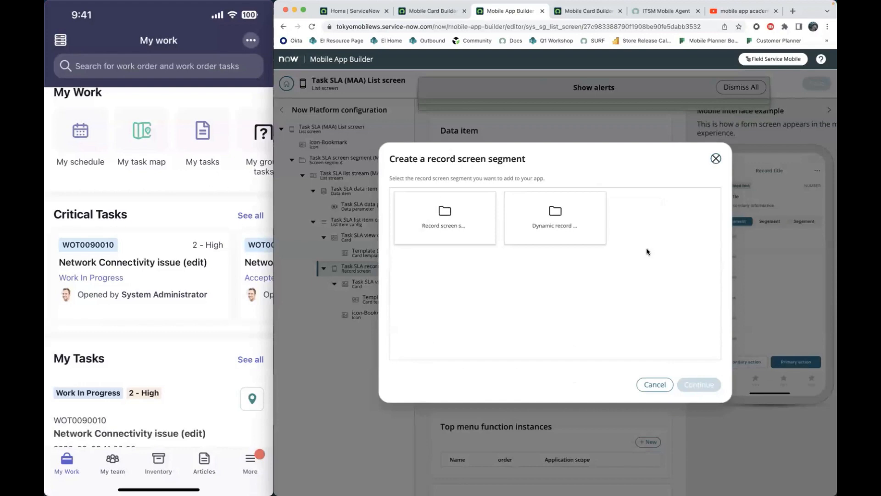
left_click(458, 238)
left_click(696, 383)
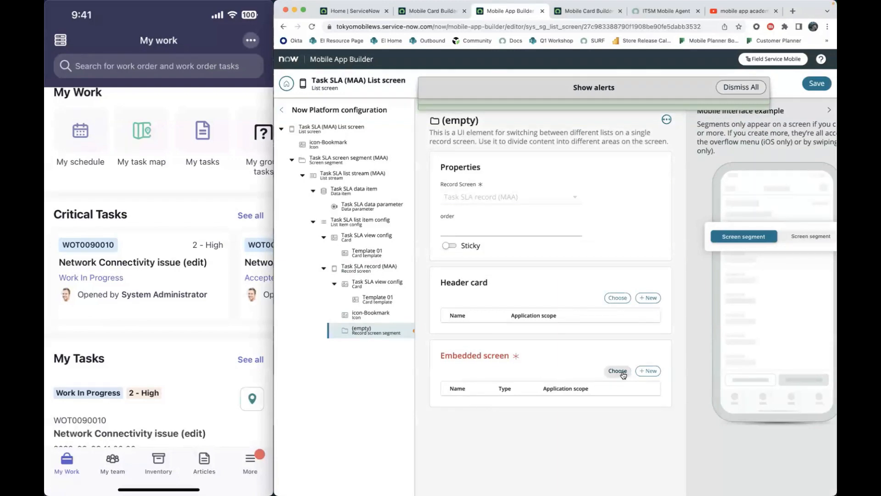
- Create a Details screen as the segment's embedded screen and name it Task SLA details (MAA)
left_click(649, 371)
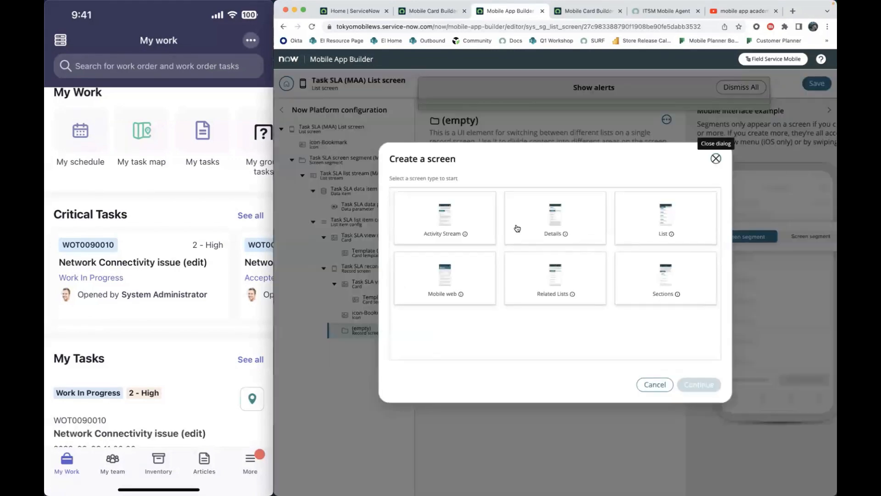
left_click(556, 224)
left_click(702, 385)
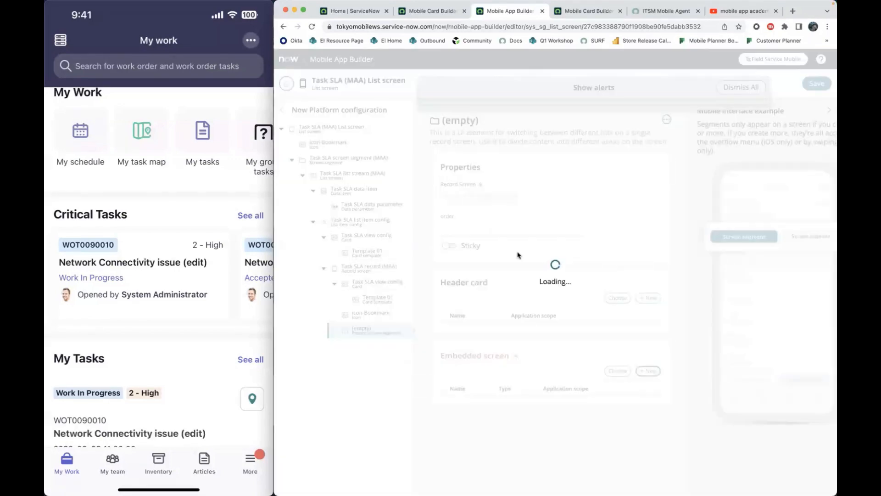
double_click(449, 192)
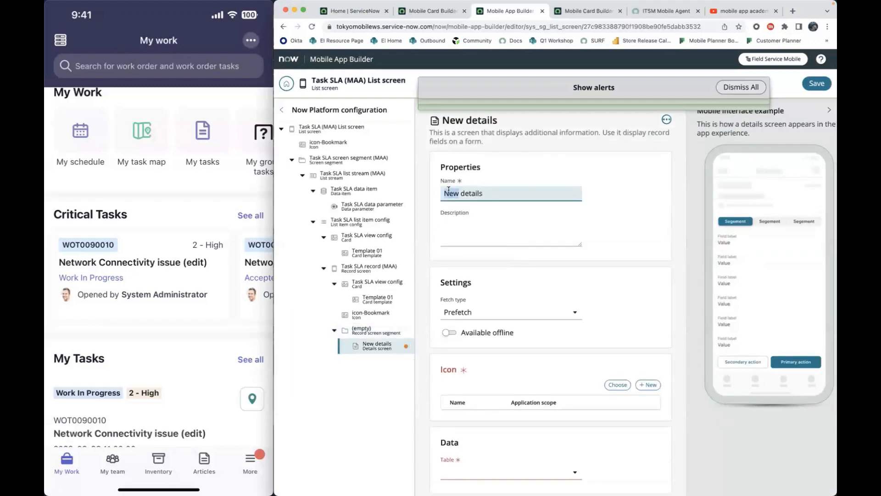
type("Task SLA details (MAA)")
- Assign icon-Bookmark as the icon of the Task SLA details (MAA) screen
scroll(551, 303, "down", 3)
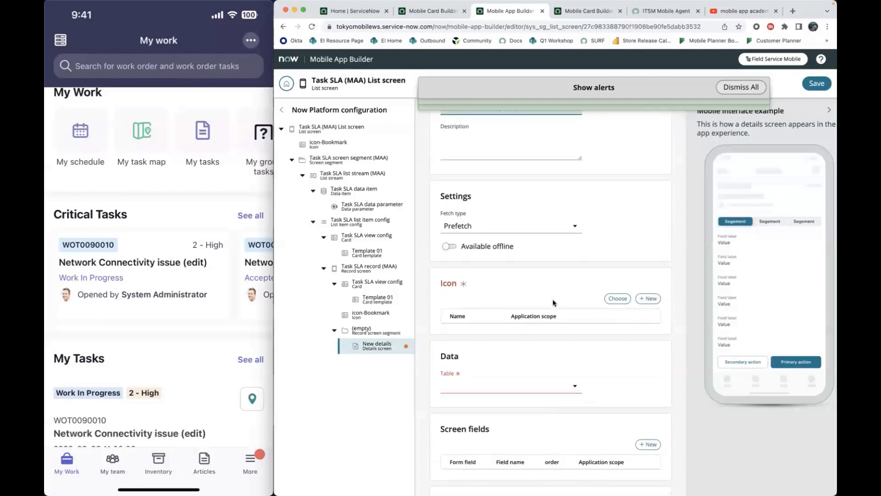
left_click(617, 300)
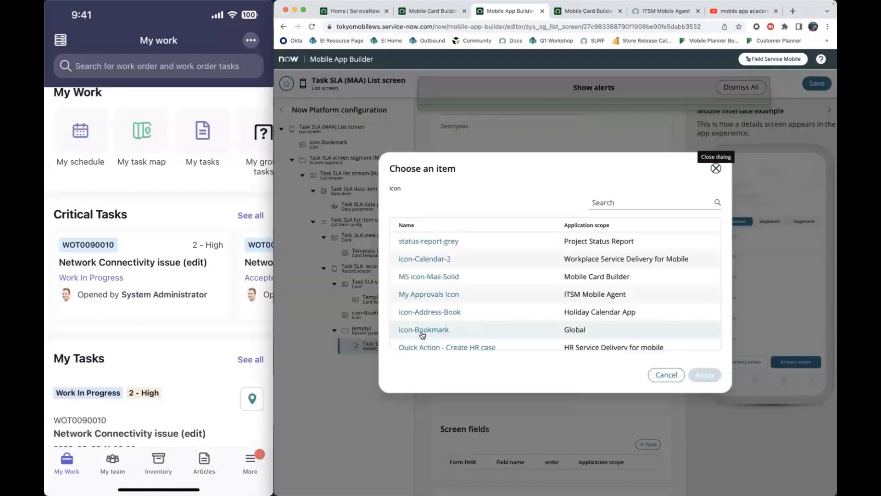
left_click(421, 329)
left_click(704, 375)
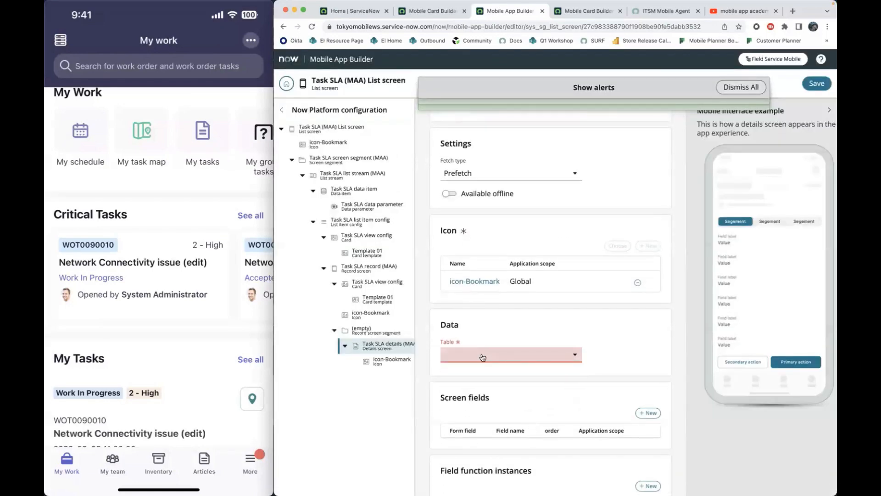
- Set the details screen's table to Task SLA [task_sla] and save the changes
left_click(483, 358)
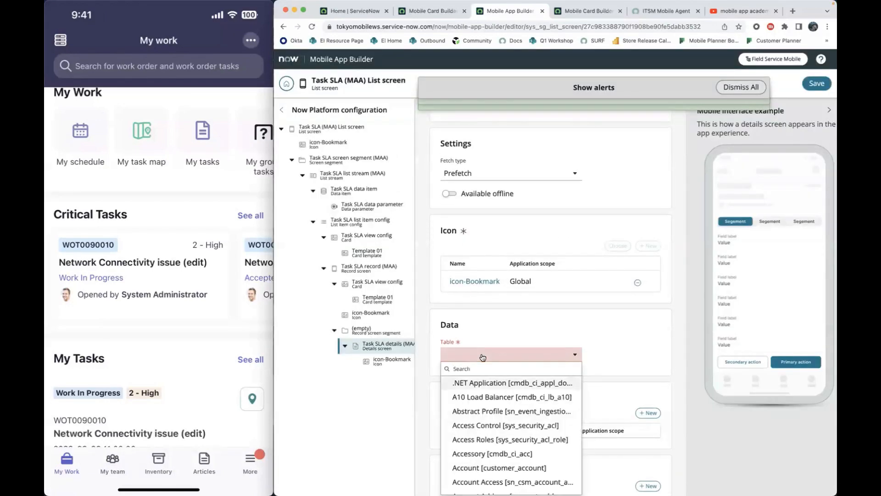
type("task_sla")
left_click(567, 384)
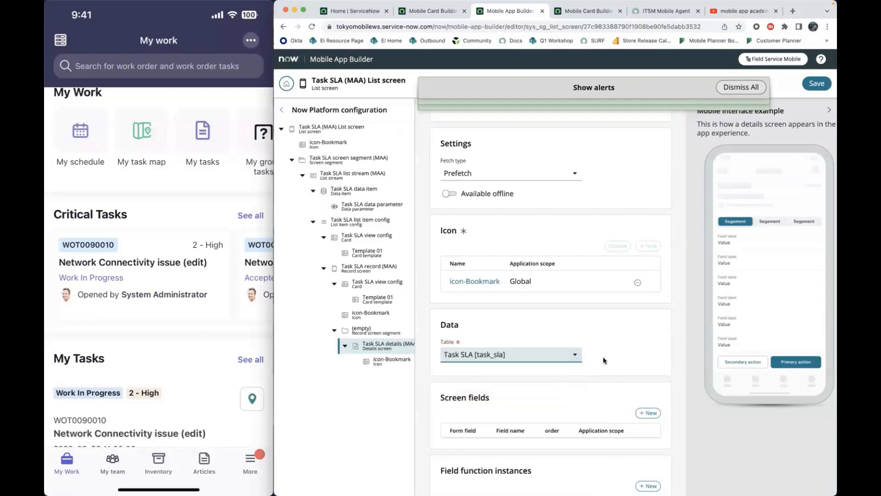
left_click(816, 83)
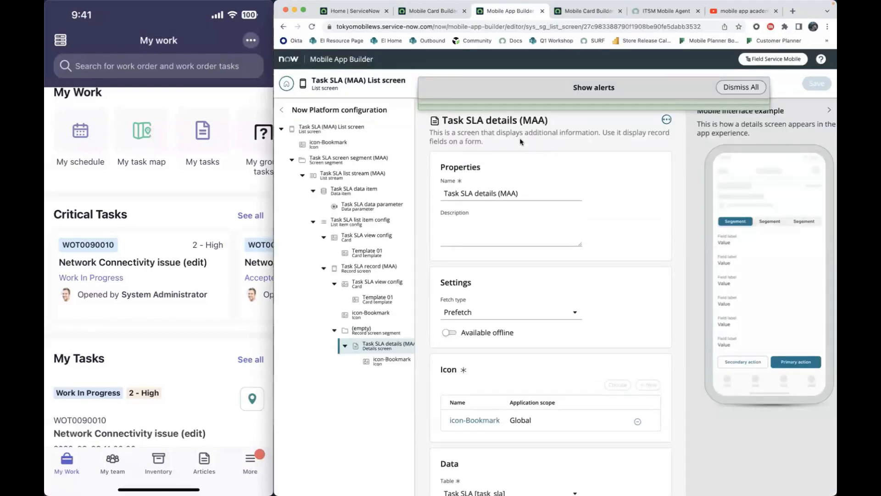
- Add an Auto-type screen field for Business elapsed time to the details screen and save it
scroll(578, 285, "down", 5)
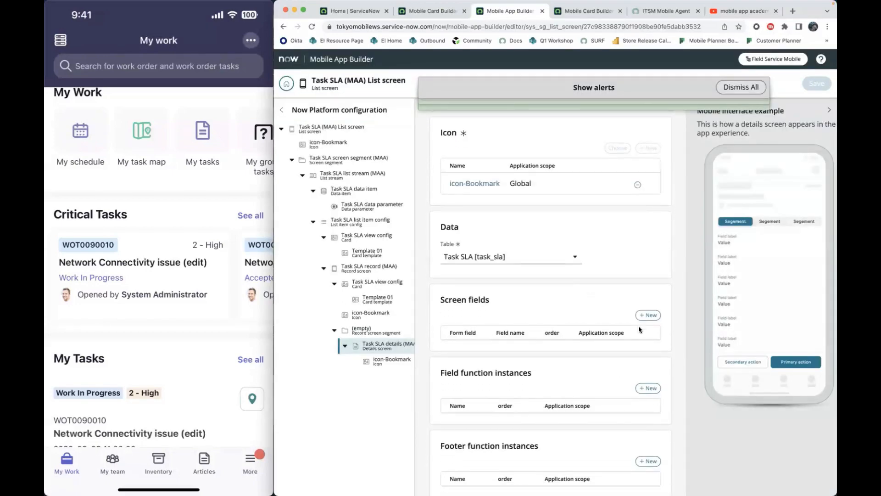
left_click(649, 315)
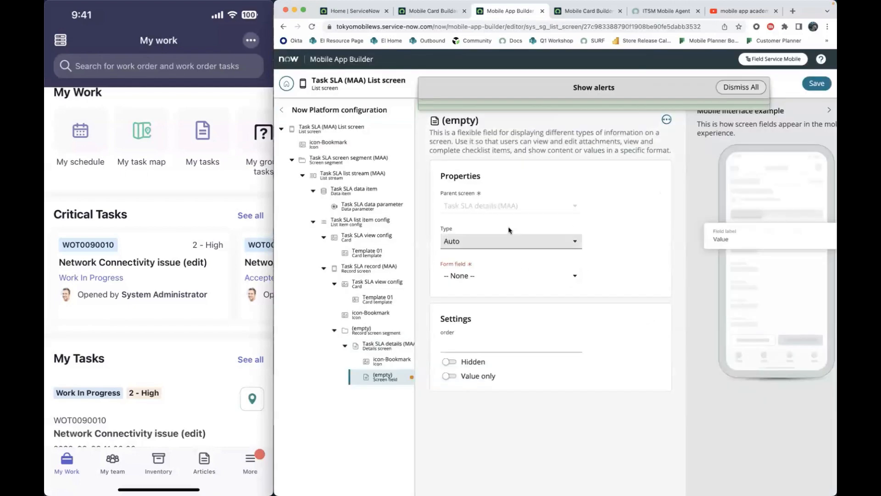
left_click(514, 275)
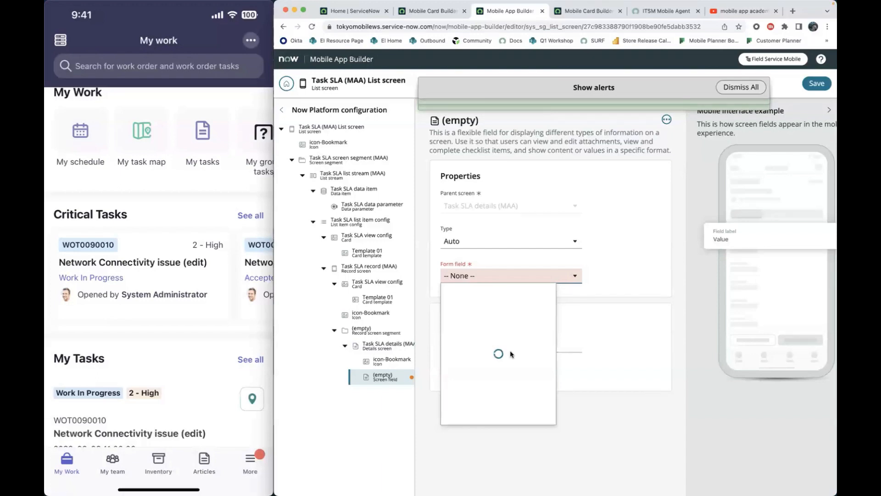
scroll(512, 355, "down", 1)
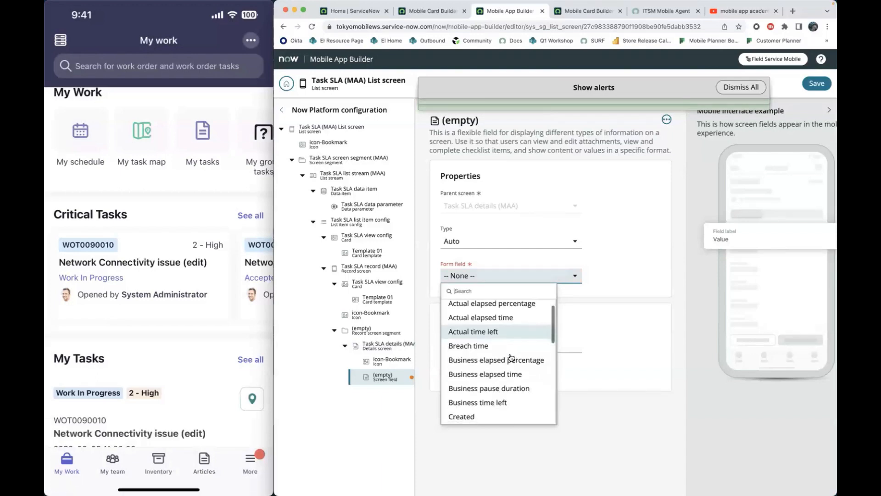
left_click(513, 378)
left_click(816, 83)
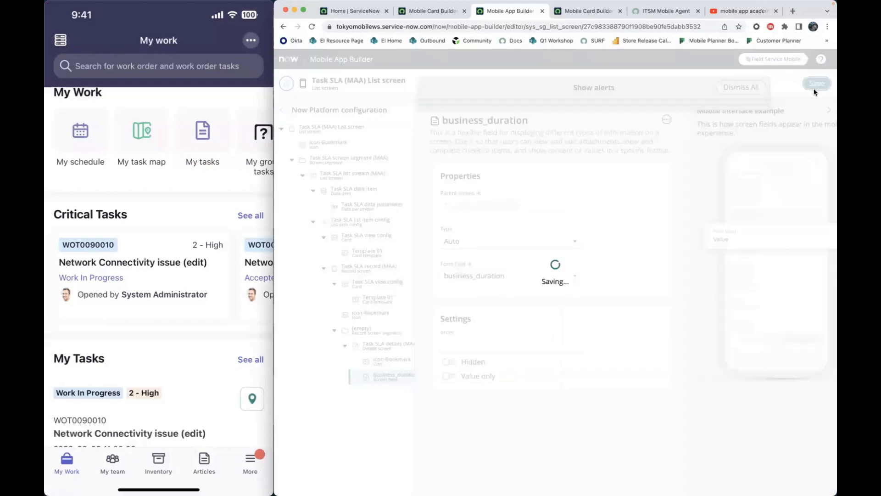
- Add an Auto-type screen field for Business elapsed percentage to the Task SLA details (MAA) screen and save it
left_click(383, 345)
scroll(538, 373, "down", 5)
scroll(538, 373, "down", 1)
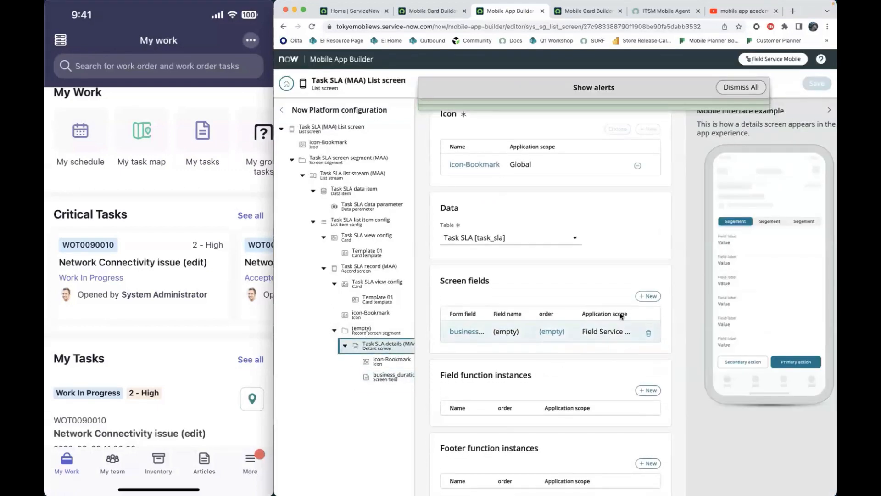
left_click(648, 296)
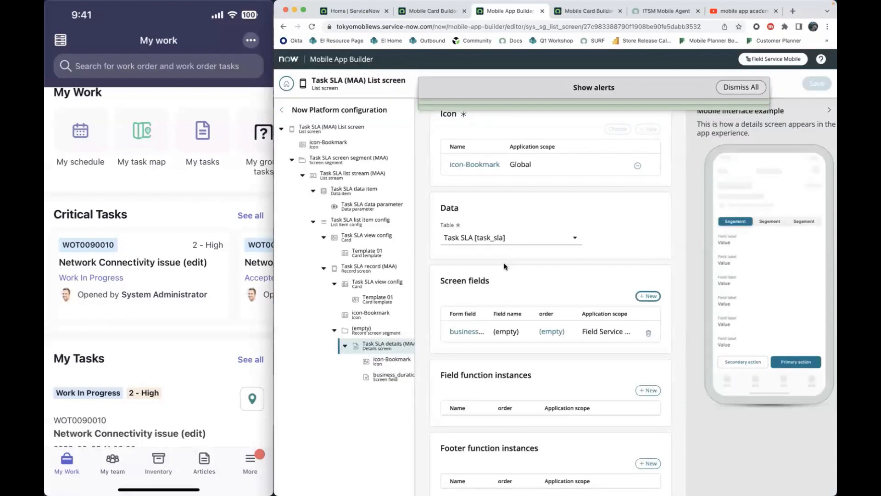
left_click(652, 295)
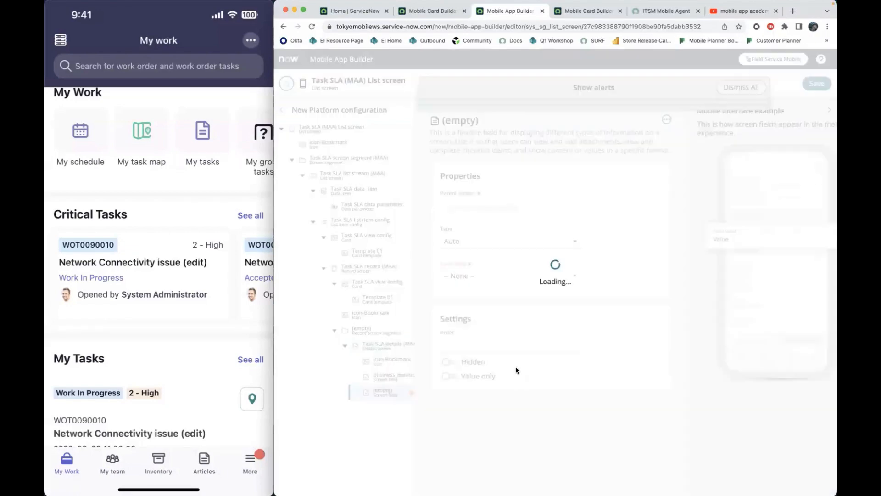
left_click(503, 277)
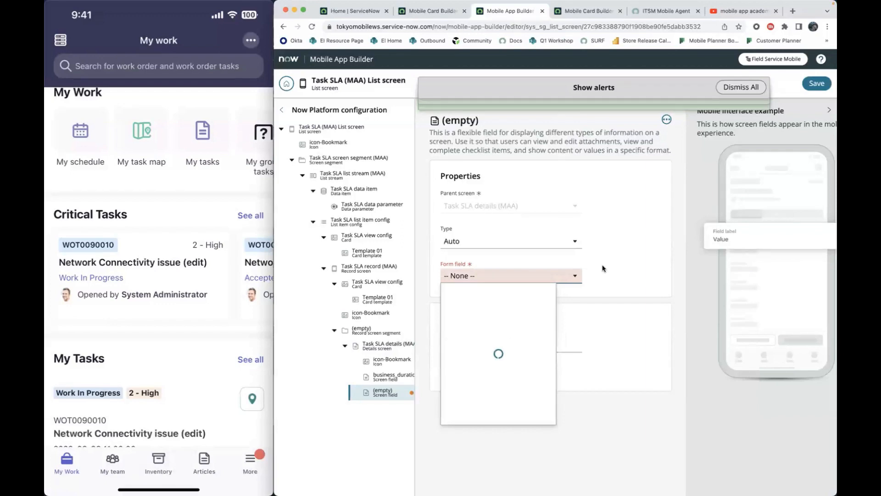
scroll(510, 362, "down", 1)
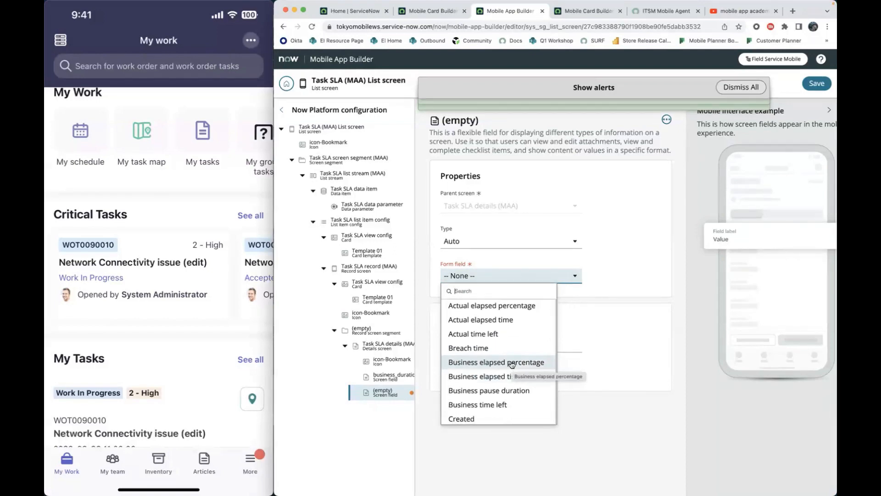
left_click(512, 363)
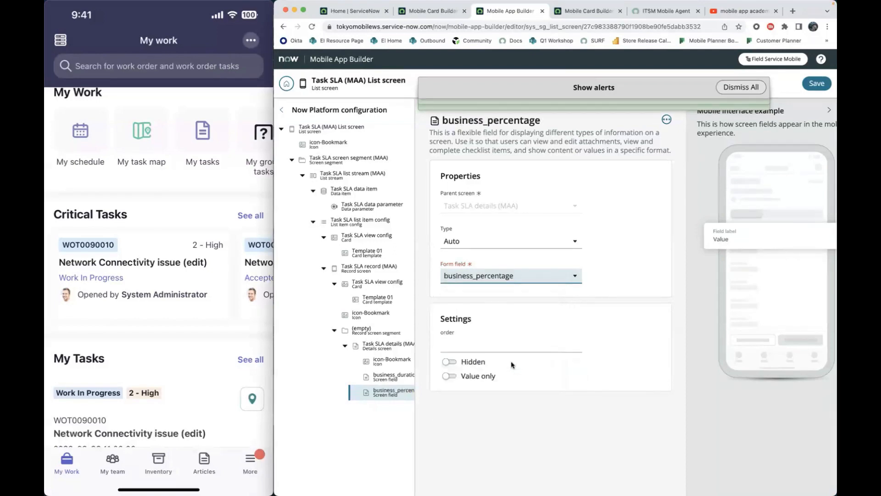
left_click(817, 86)
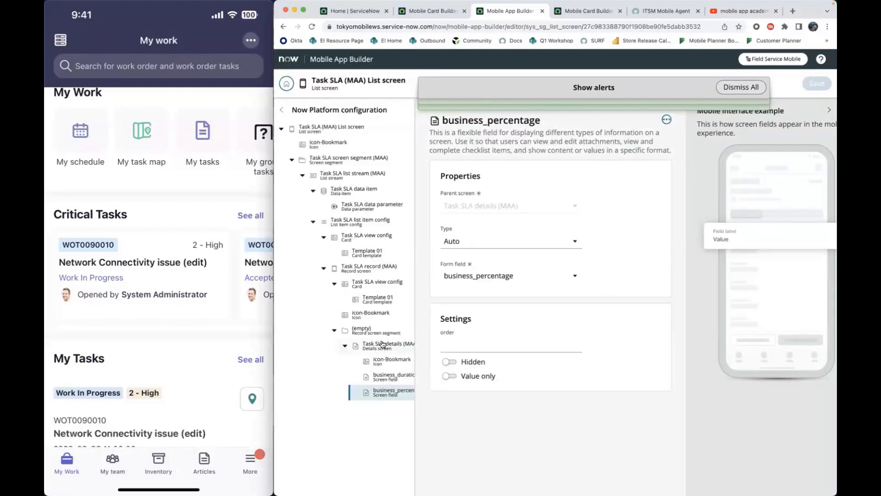
- Add an Auto-type screen field for Breach time to the Task SLA details (MAA) screen and save it
left_click(381, 344)
scroll(564, 367, "down", 5)
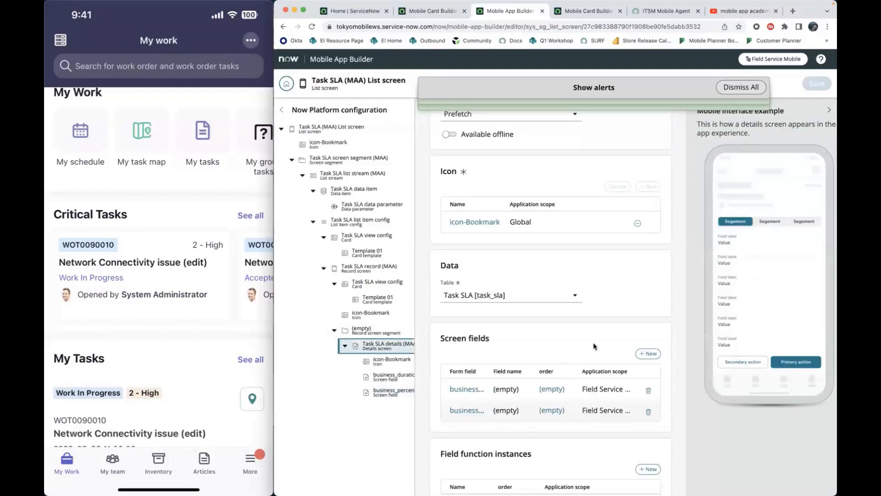
left_click(645, 354)
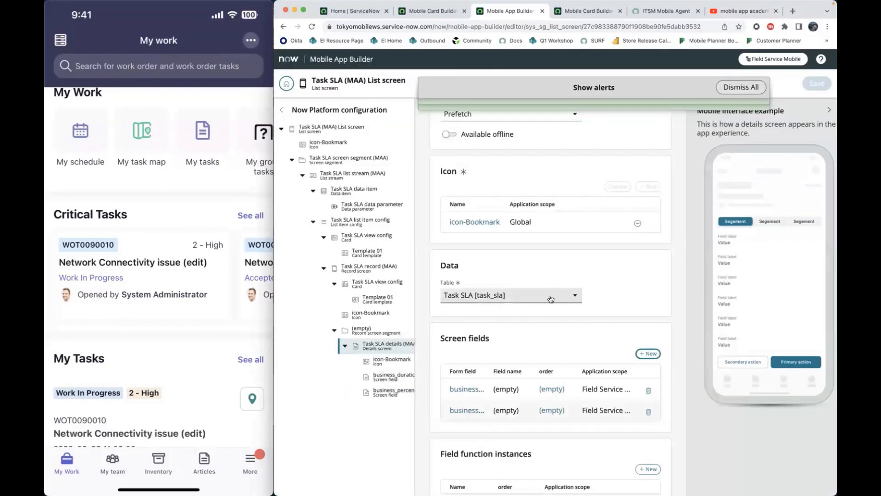
left_click(650, 353)
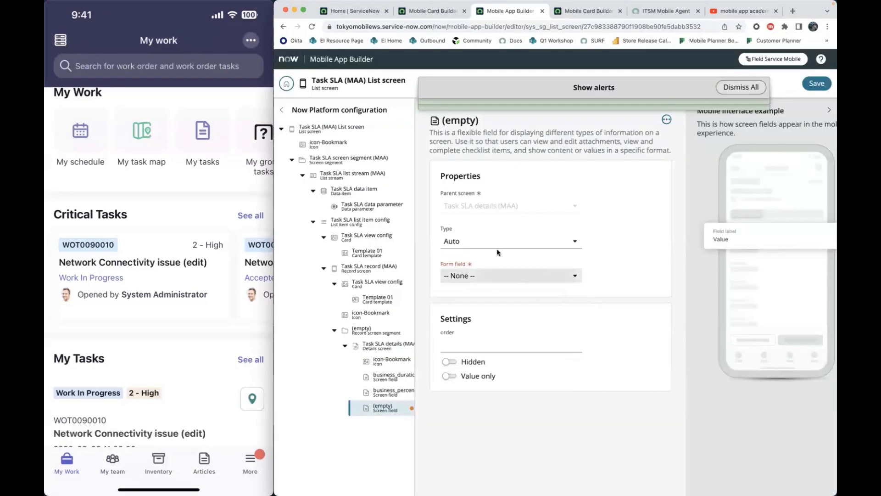
left_click(497, 274)
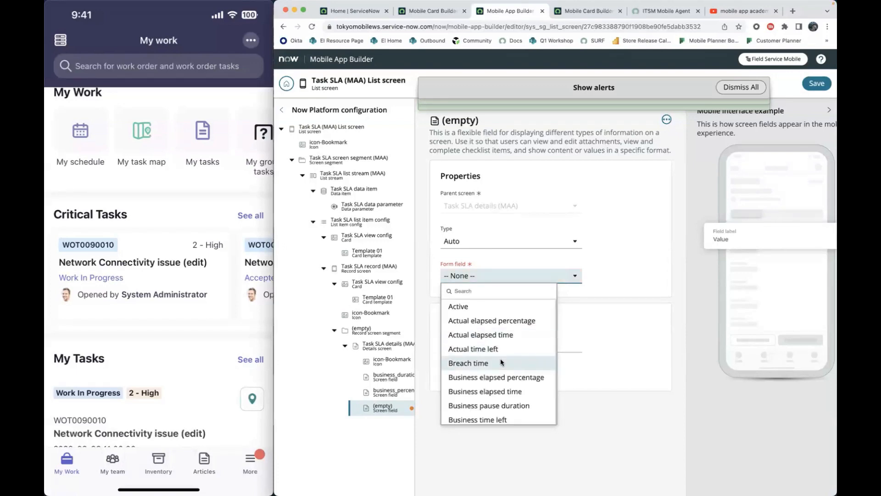
left_click(500, 361)
left_click(817, 83)
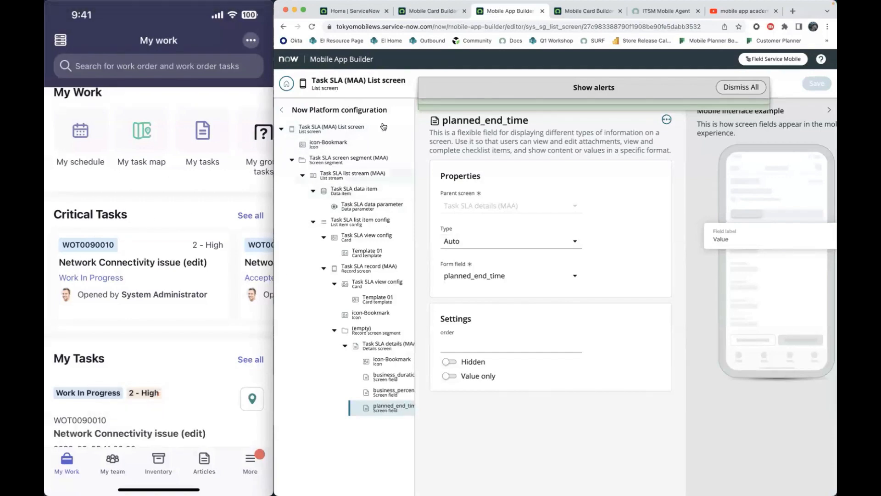
- Review the Task SLA data item's table, condition, offline condition and parameter settings
mouse_move(91, 255)
left_click(349, 190)
scroll(513, 374, "down", 4)
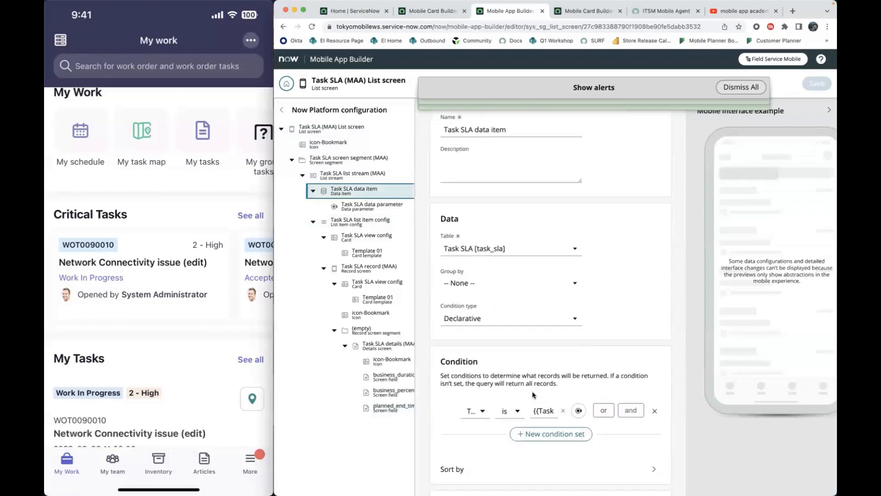
scroll(534, 395, "down", 3)
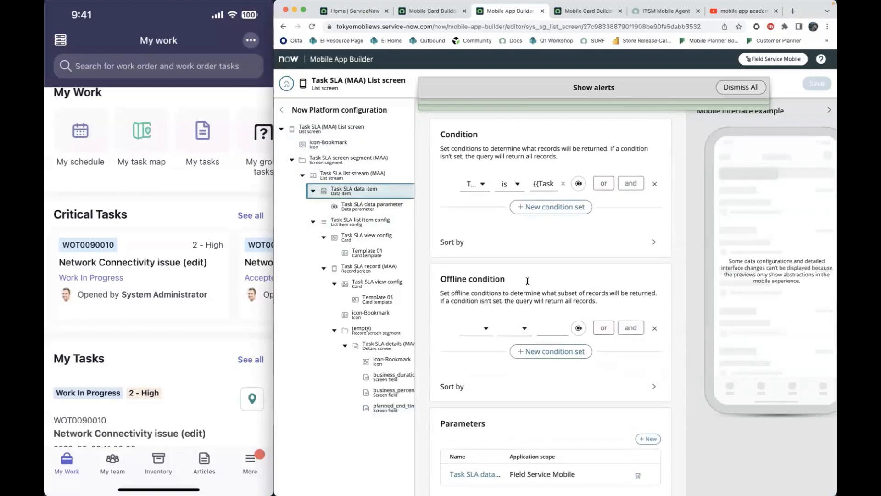
scroll(527, 280, "up", 1)
scroll(527, 280, "down", 2)
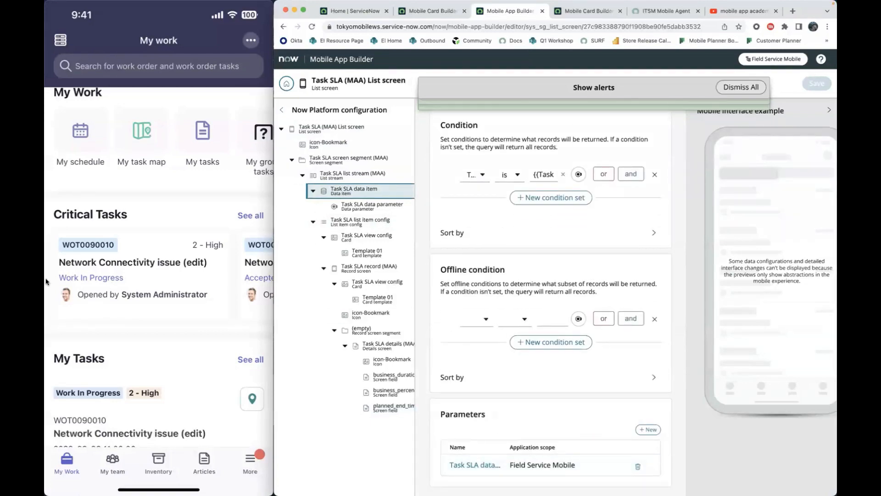
scroll(532, 367, "up", 3)
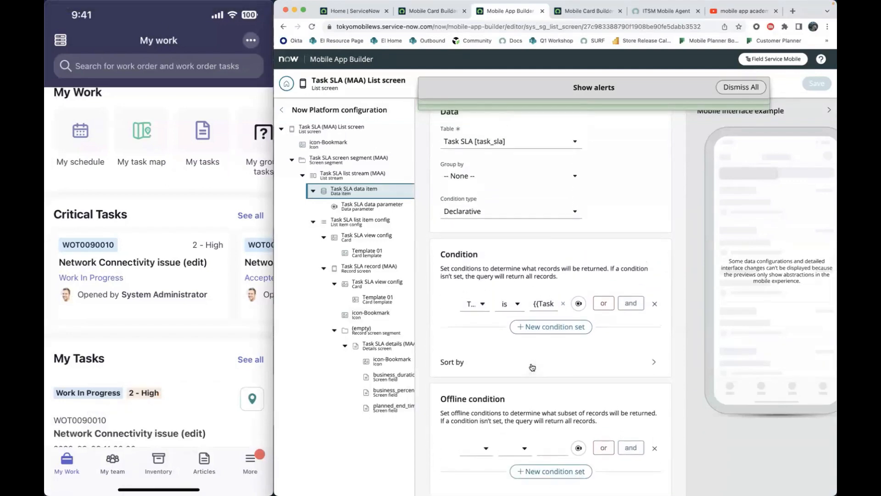
scroll(535, 363, "up", 1)
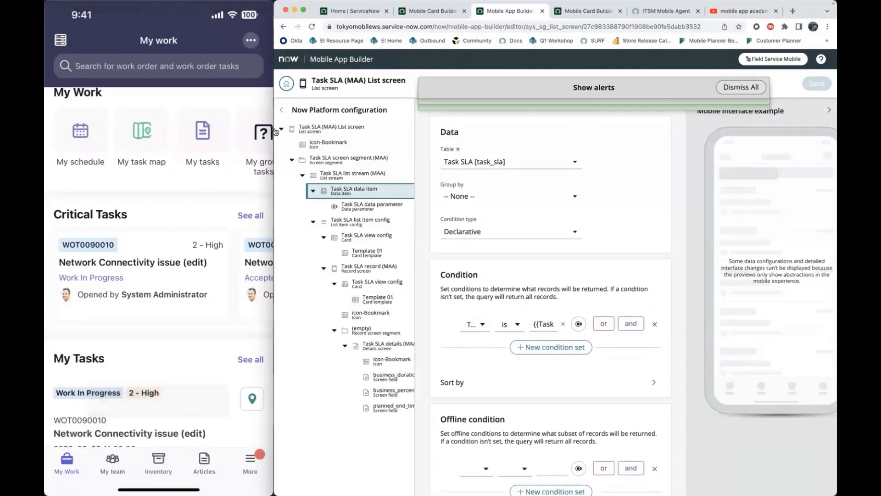
left_click_drag(274, 130, 104, 133)
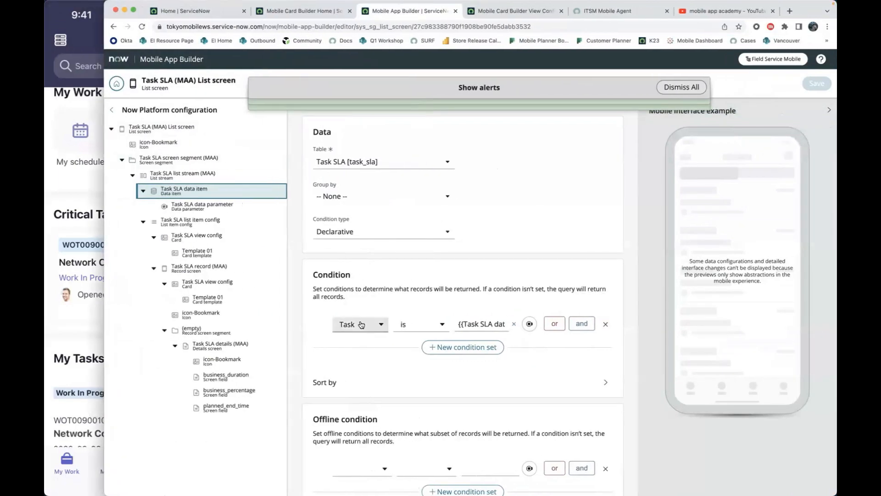
scroll(483, 321, "down", 5)
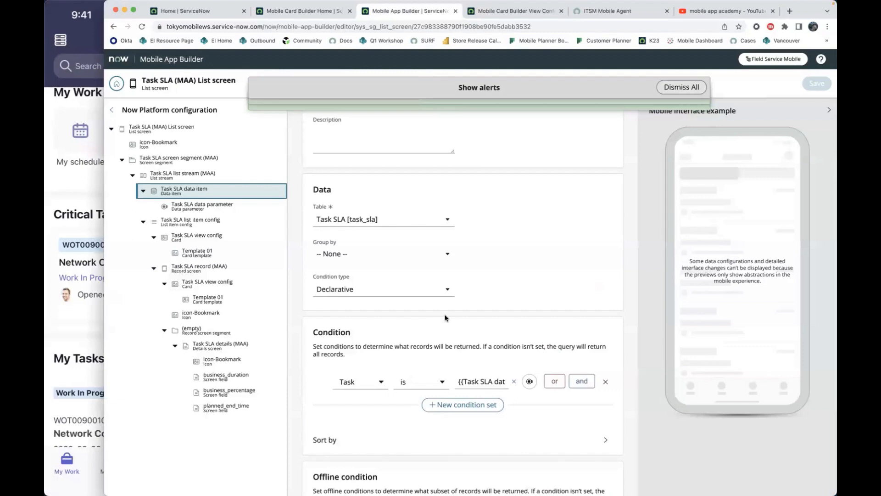
scroll(445, 318, "up", 3)
left_click_drag(104, 146, 274, 146)
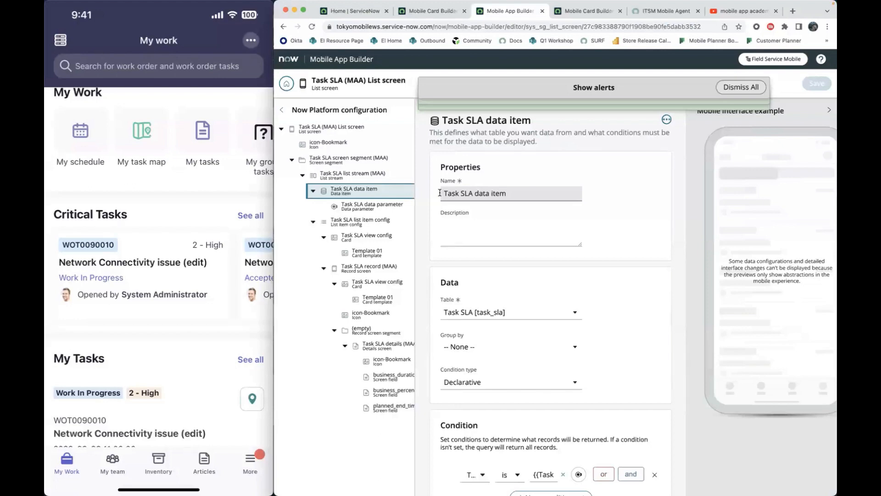
- View the record screen of the Network Connectivity issue critical task in the mobile app, and return to Mobile App Builder
left_click(179, 252)
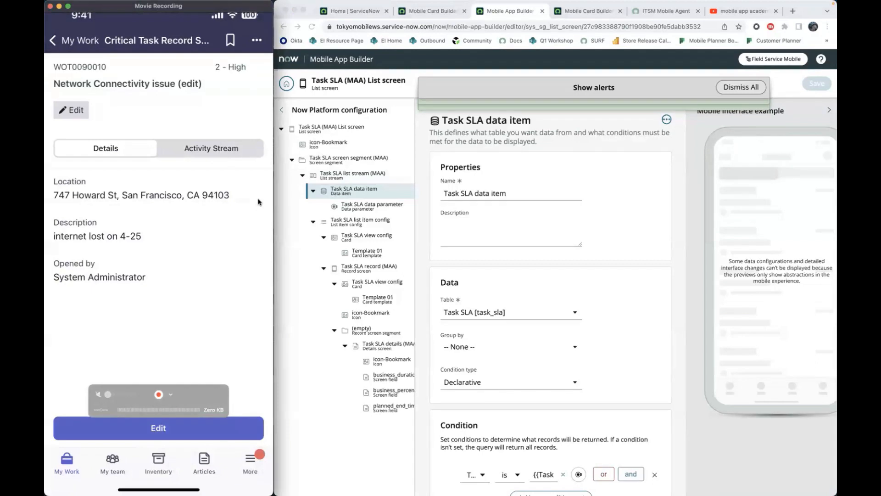
left_click(413, 11)
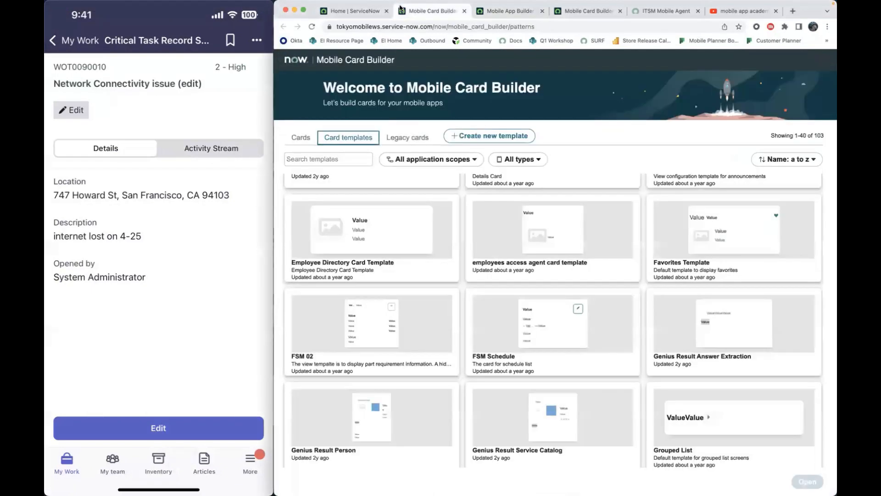
left_click(358, 8)
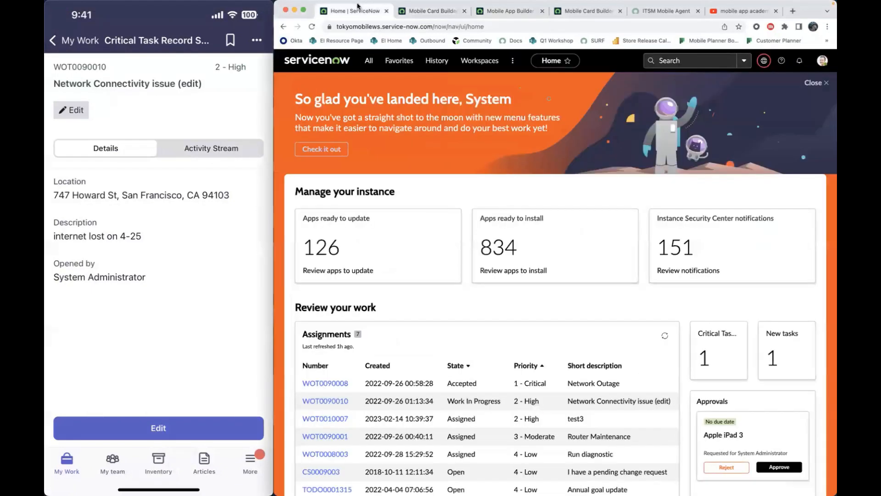
left_click(493, 10)
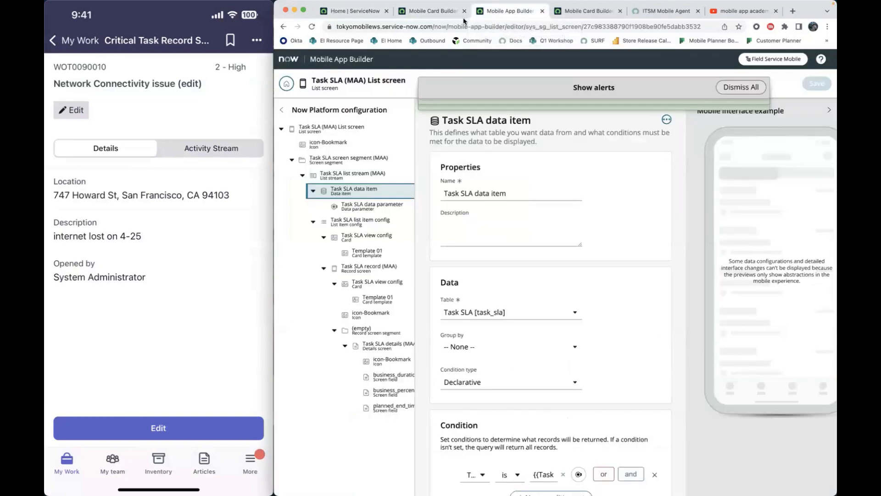
- Return to the Field Service Mobile screens list, search for "critical task" and open the Critical Tasks list screen
left_click(287, 84)
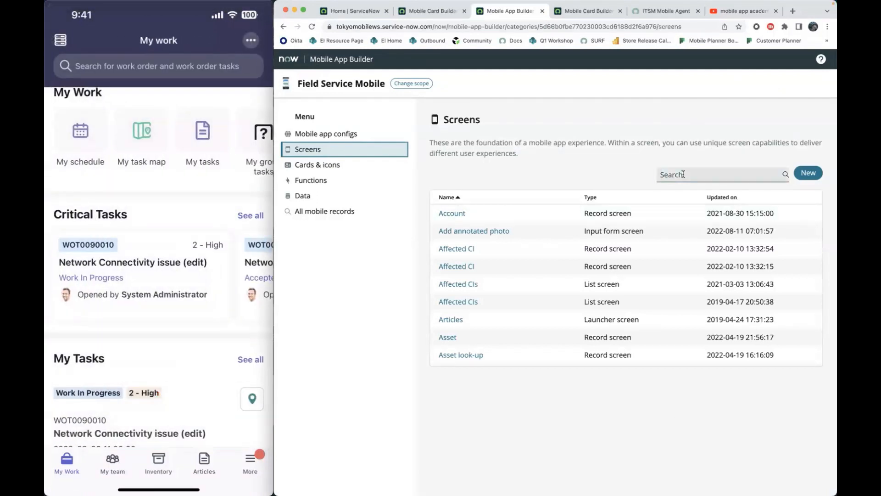
left_click(683, 174)
type("criti")
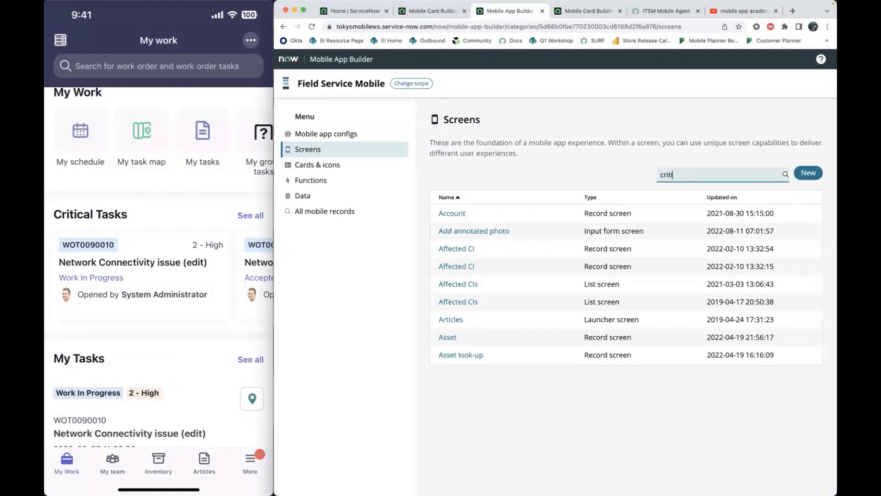
type("cal task")
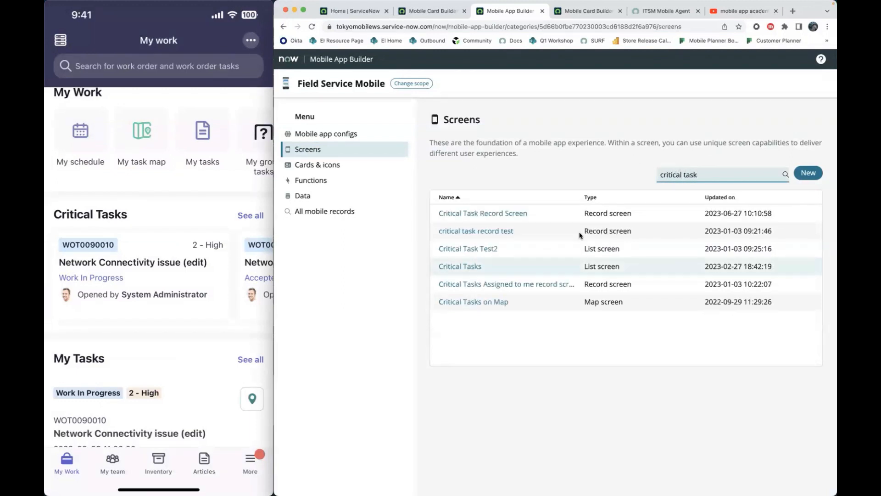
left_click(476, 267)
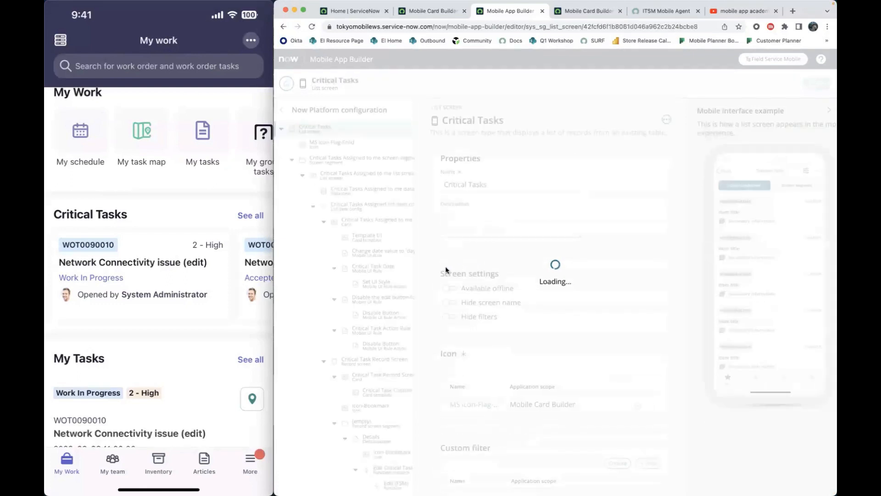
- Open the Network Connectivity issue critical task in the mobile app and examine the Critical Task Record Screen's record screen segments in Mobile App Builder
left_click(115, 289)
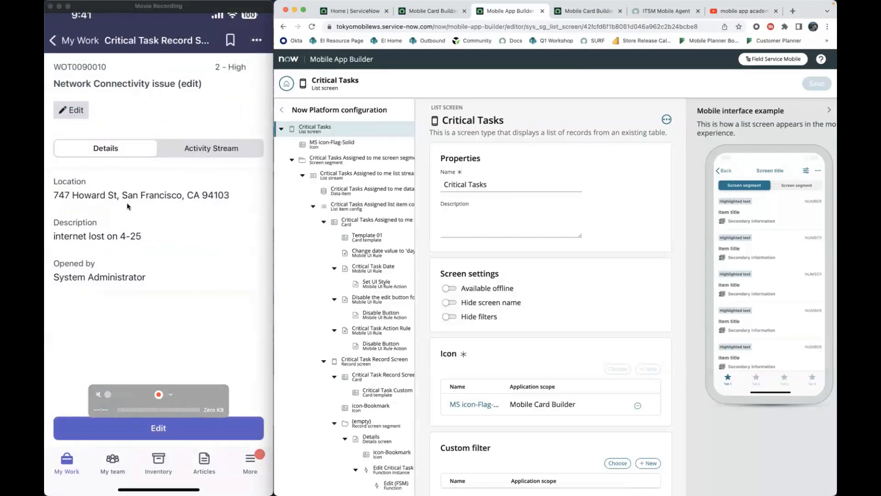
scroll(353, 265, "down", 2)
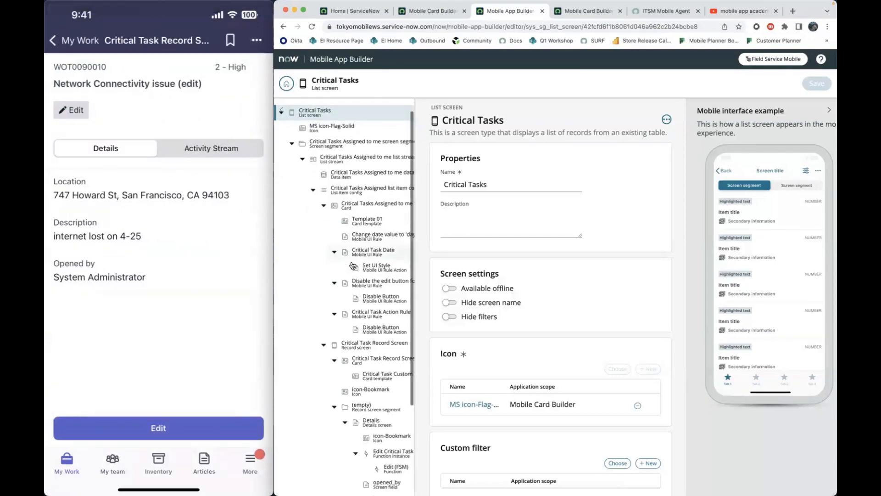
scroll(356, 271, "down", 3)
left_click(366, 288)
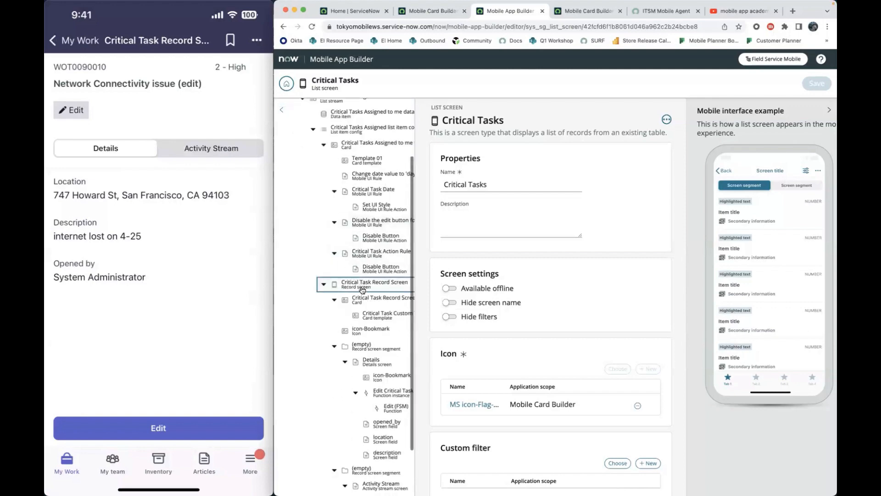
scroll(591, 305, "down", 8)
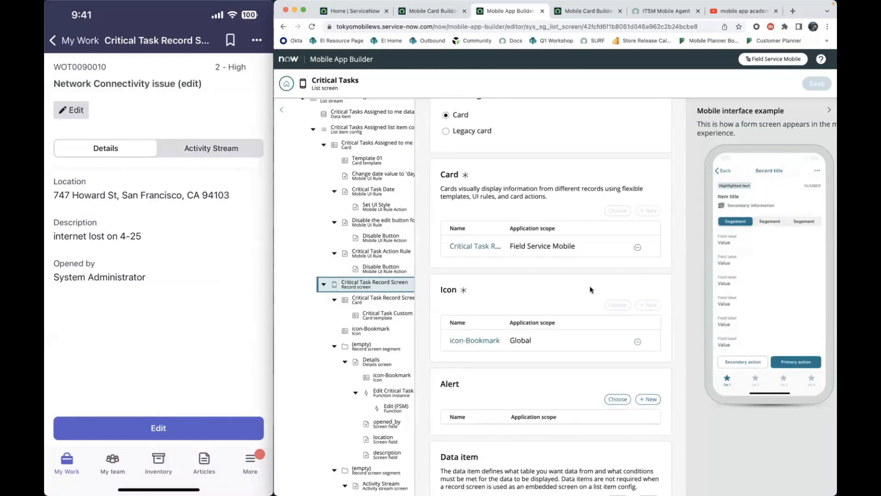
scroll(591, 289, "down", 7)
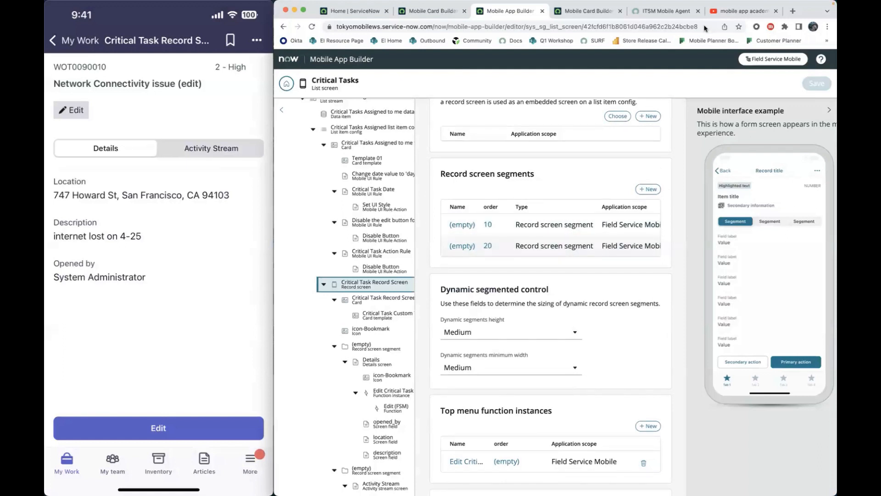
scroll(575, 228, "right", 4)
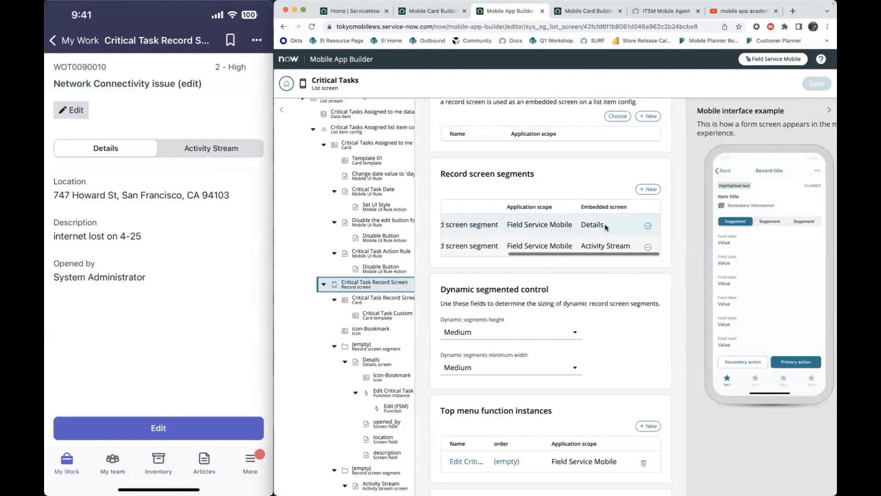
- Add a new standard record screen segment to the Critical Task Record Screen
left_click(648, 190)
left_click(433, 213)
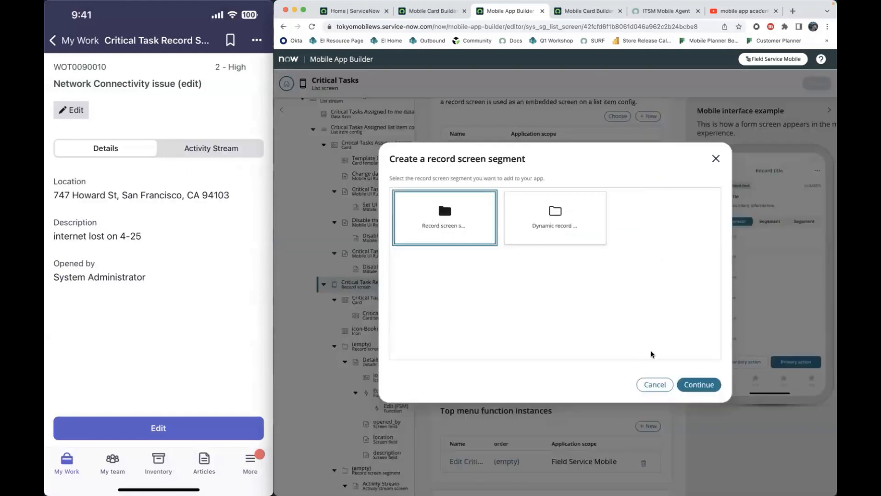
left_click(694, 384)
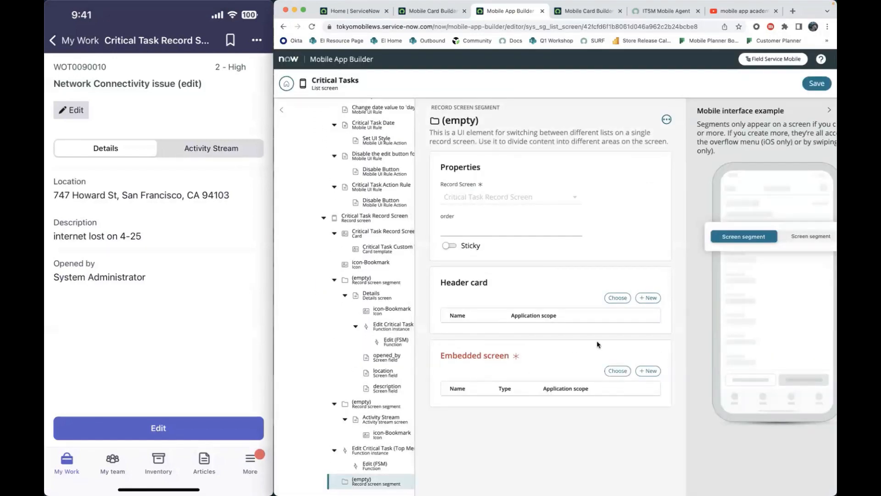
- Create a Related Lists embedded screen for the new segment and name it "Task SLA related lists screen (MAA)"
left_click(649, 371)
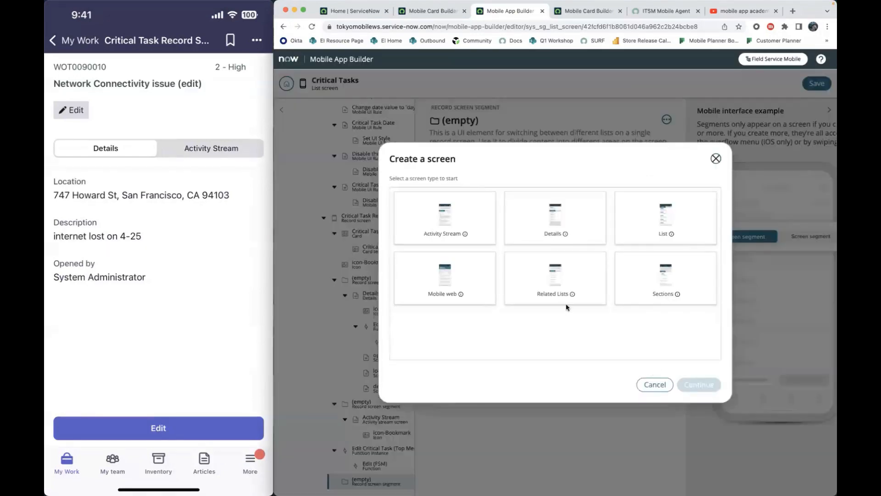
left_click(595, 263)
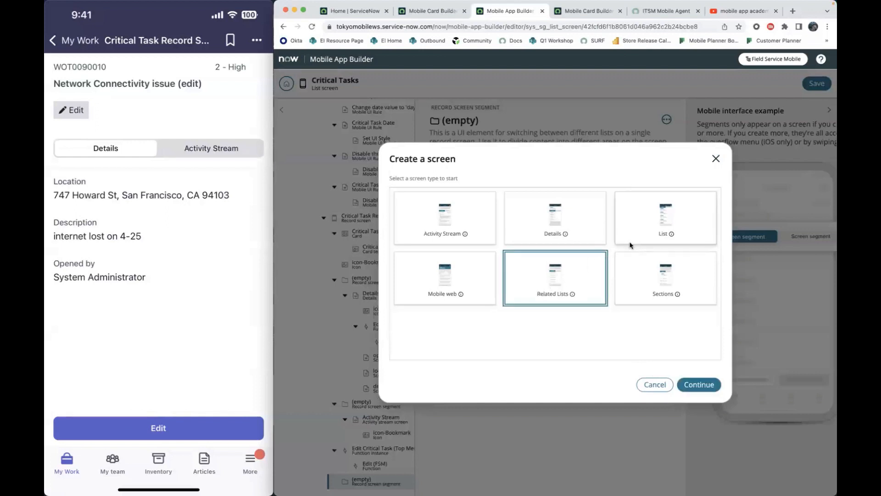
left_click(700, 385)
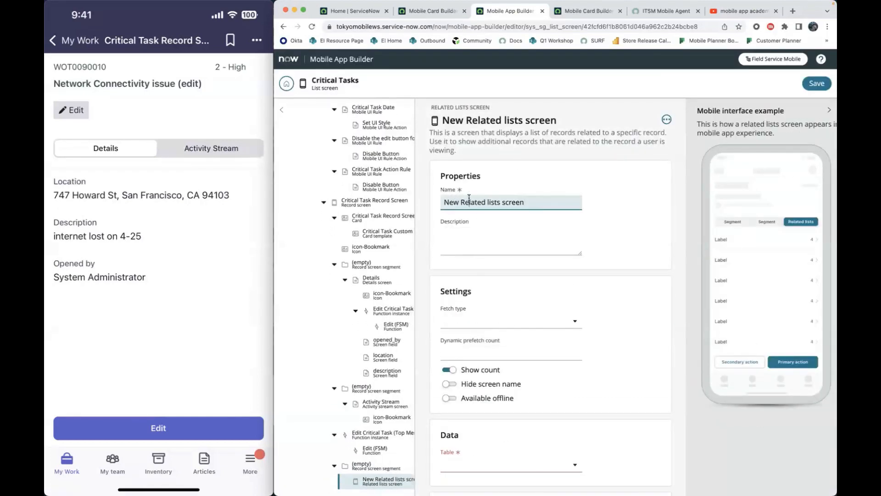
double_click(470, 202)
key("BackSpace")
key("BackSpace")
key("BackSpace")
key("BackSpace")
key("BackSpace")
type("Task SLA related")
left_click(560, 202)
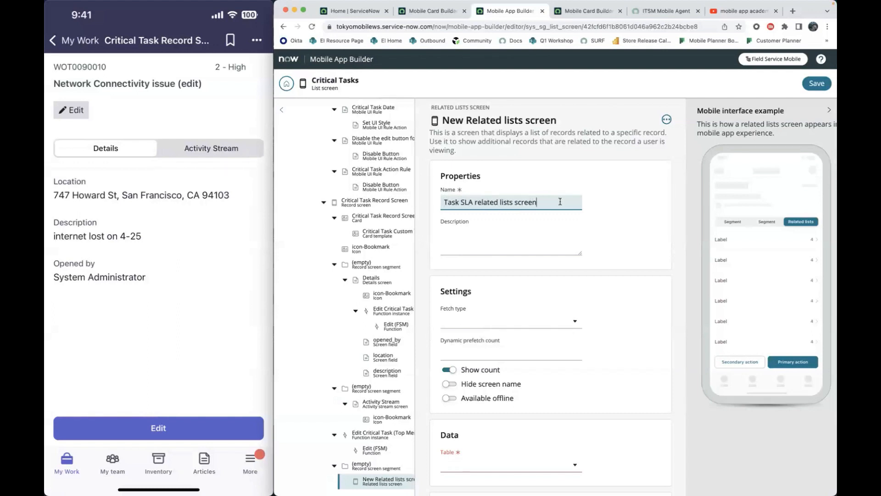
- Set the related lists screen's data table to Task SLA [task_sla]
scroll(576, 266, "down", 3)
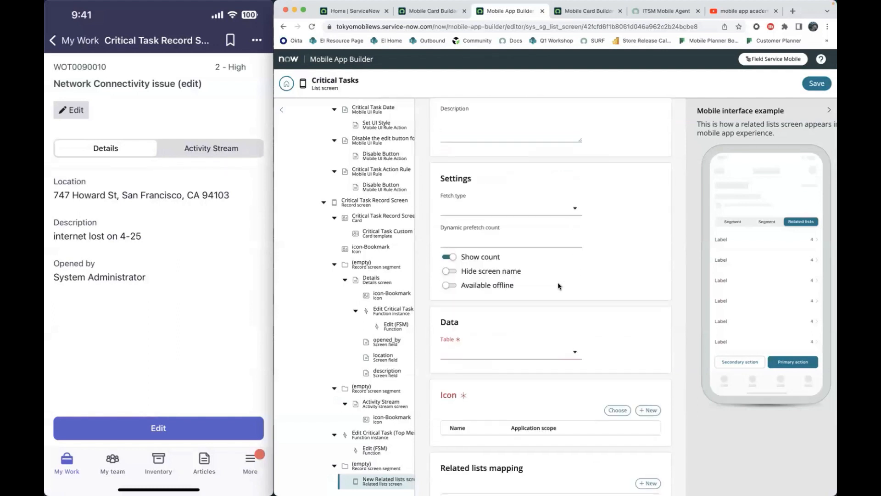
left_click(504, 353)
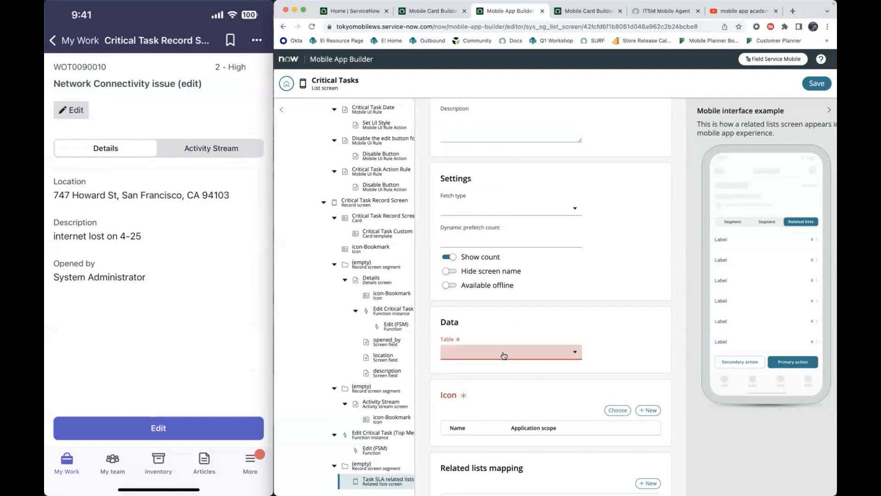
left_click(504, 355)
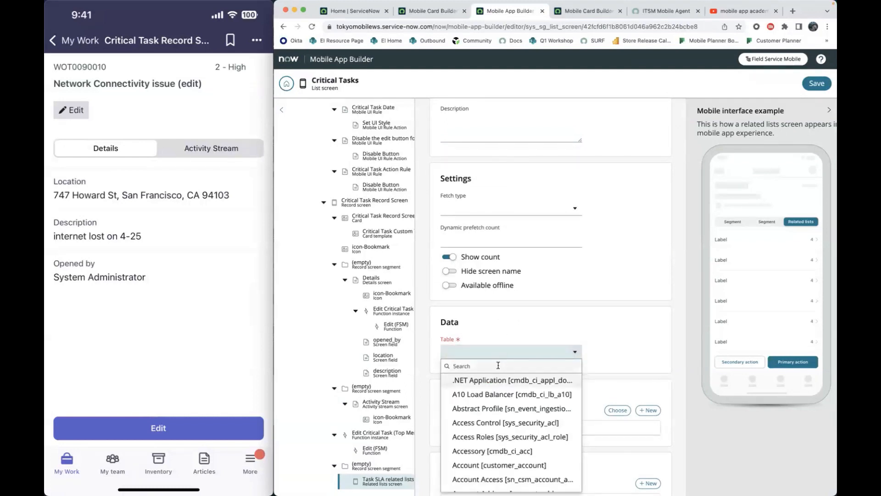
type("task sla")
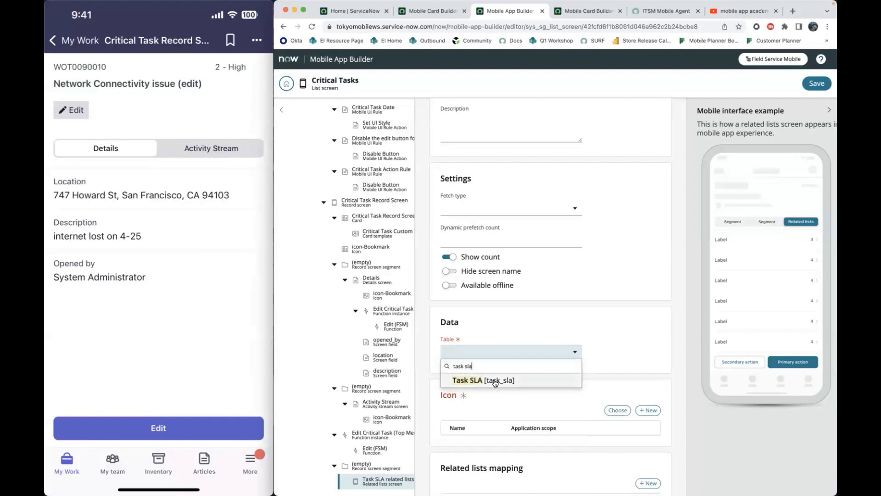
left_click(495, 380)
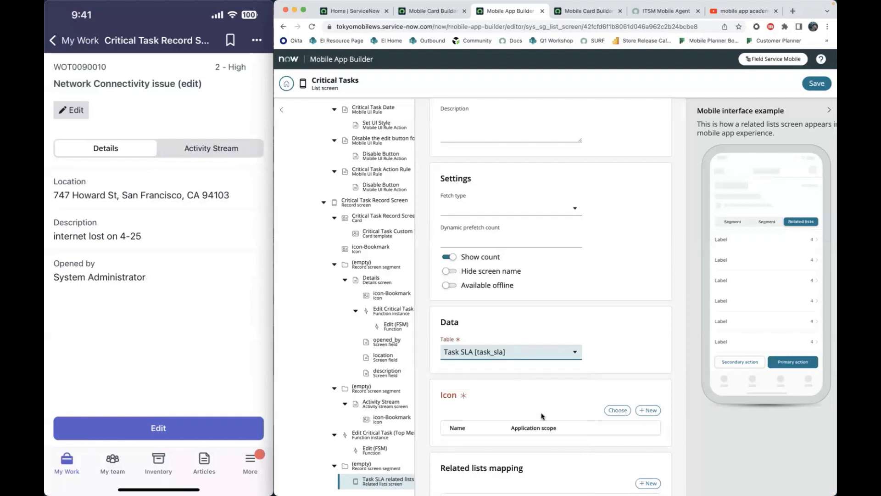
- Assign the Global icon-Bookmark icon to the related lists screen and save the changes
scroll(597, 381, "down", 1)
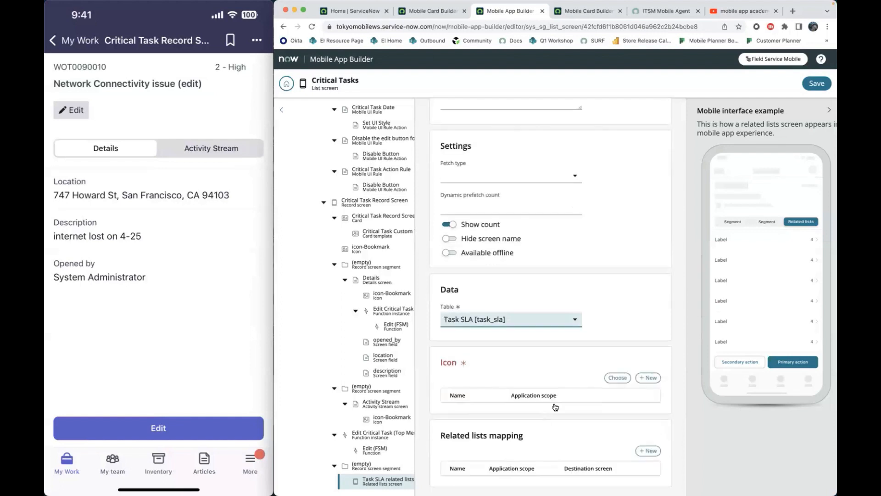
left_click(610, 379)
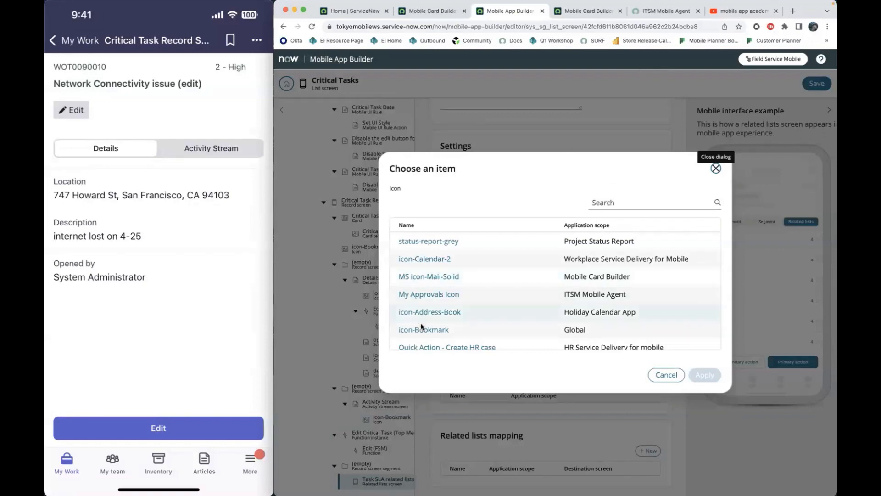
left_click(455, 330)
left_click(704, 375)
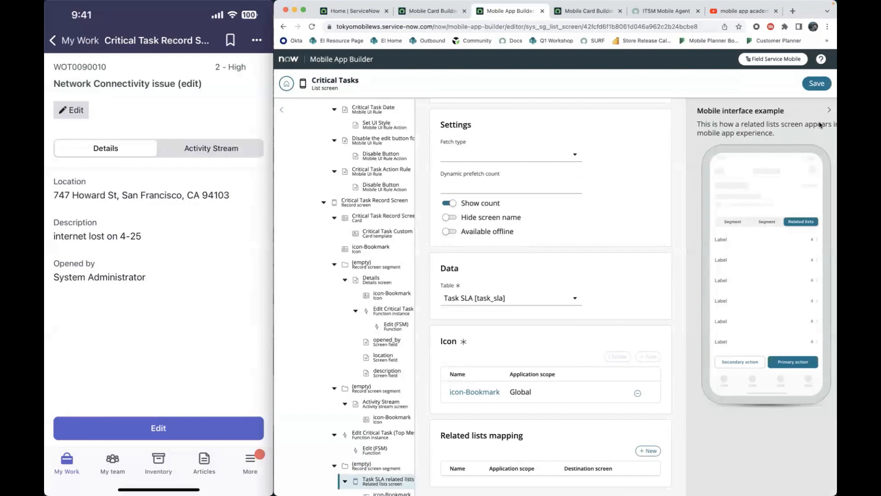
left_click(817, 83)
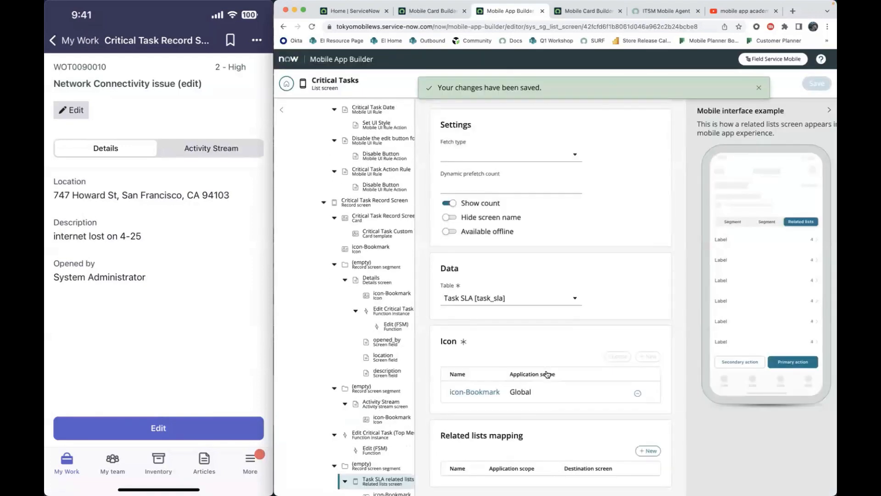
- Add a related lists mapping to the Task SLA related lists screen and review the relationships it offers
left_click(652, 451)
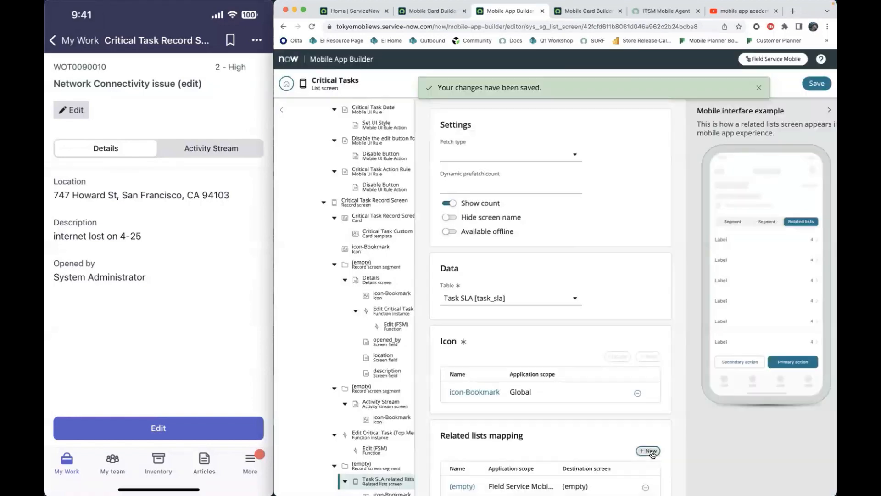
left_click(498, 245)
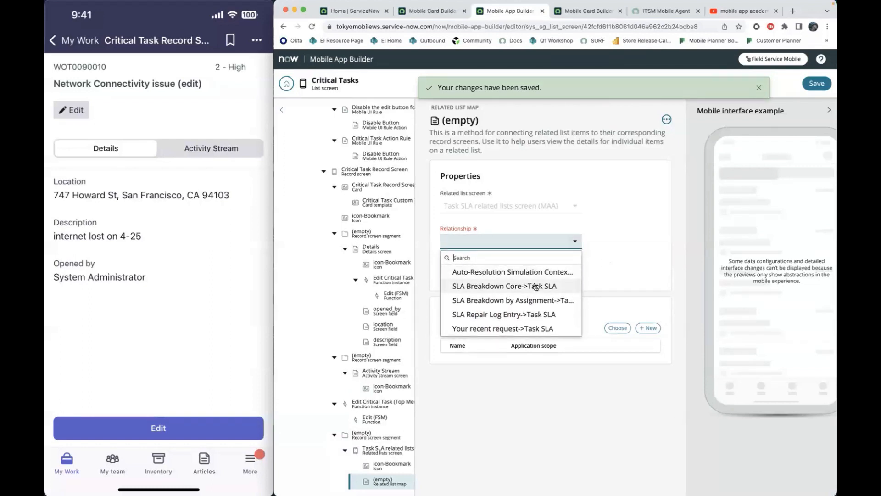
left_click(602, 256)
left_click(516, 242)
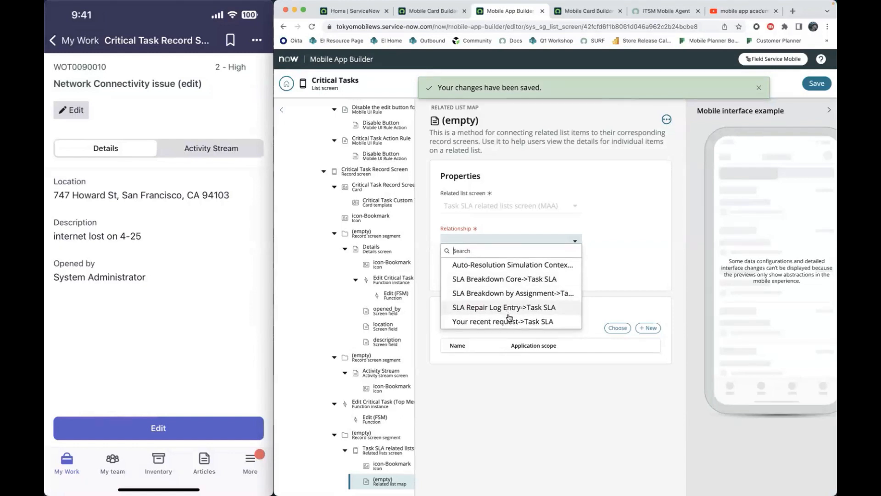
left_click(635, 286)
left_click(527, 244)
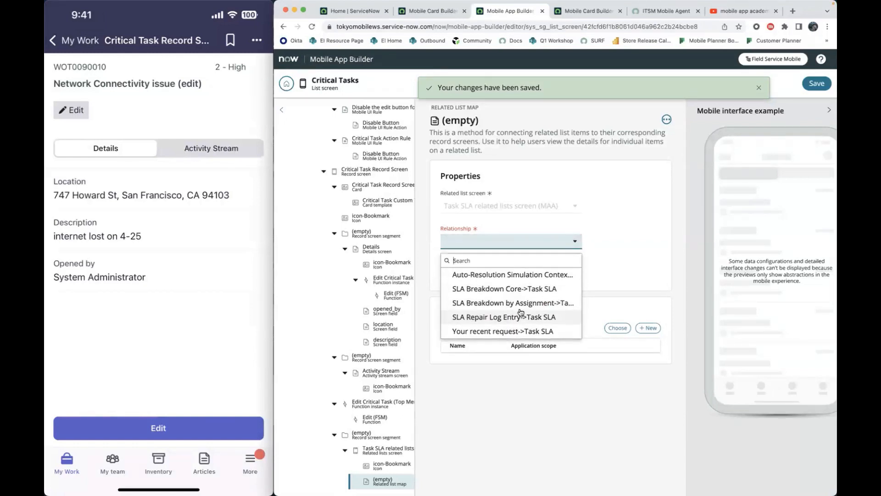
left_click(643, 267)
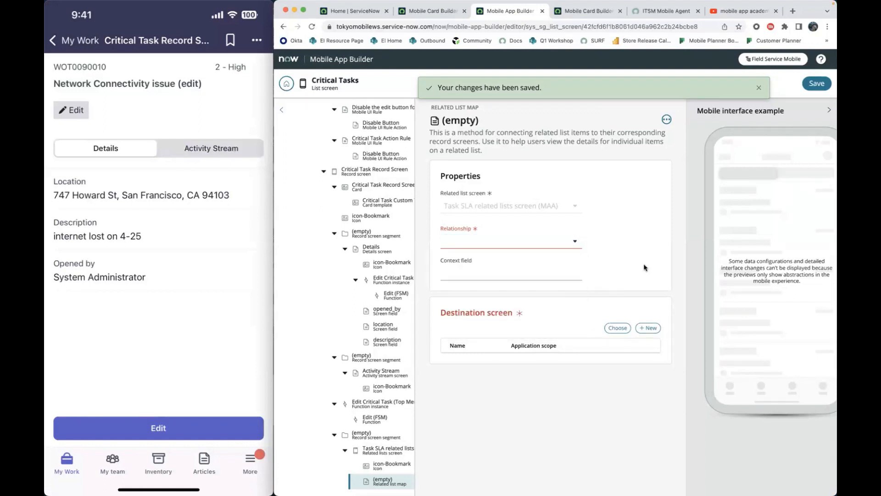
- Set the mapping's destination screen to Task SLA (MAA) List screen and recheck the relationship options
left_click(617, 328)
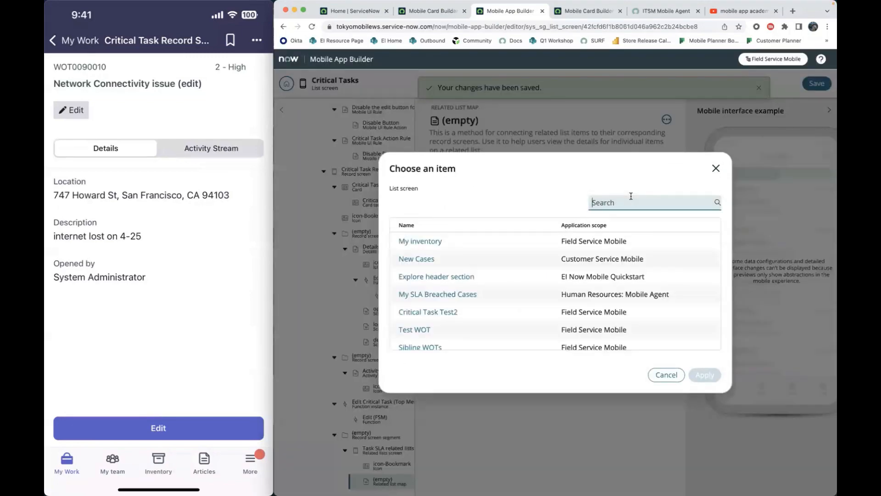
type("task sla")
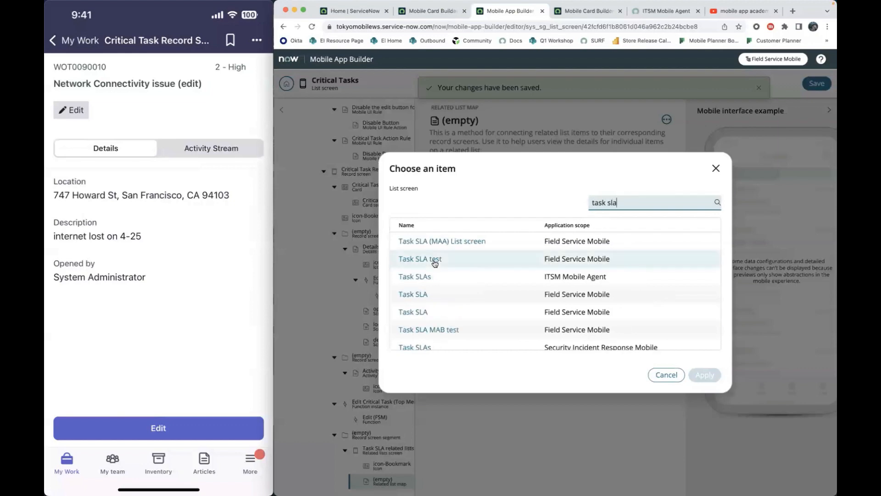
left_click(463, 243)
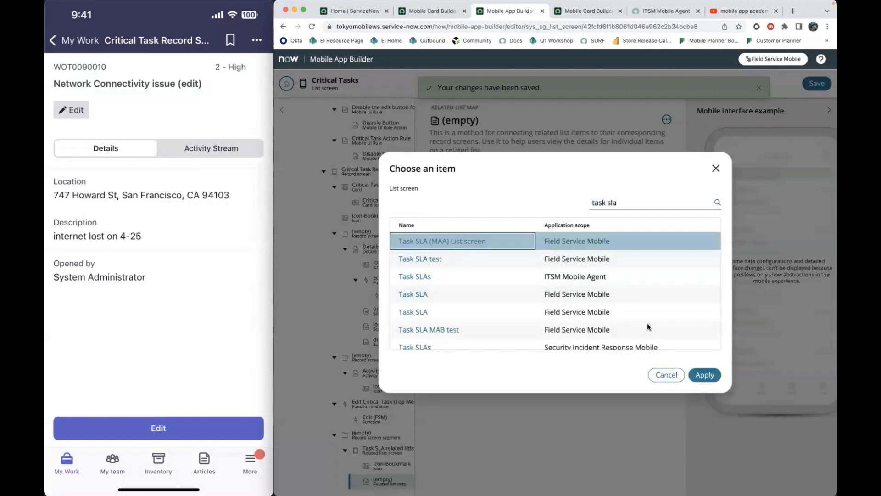
left_click(695, 375)
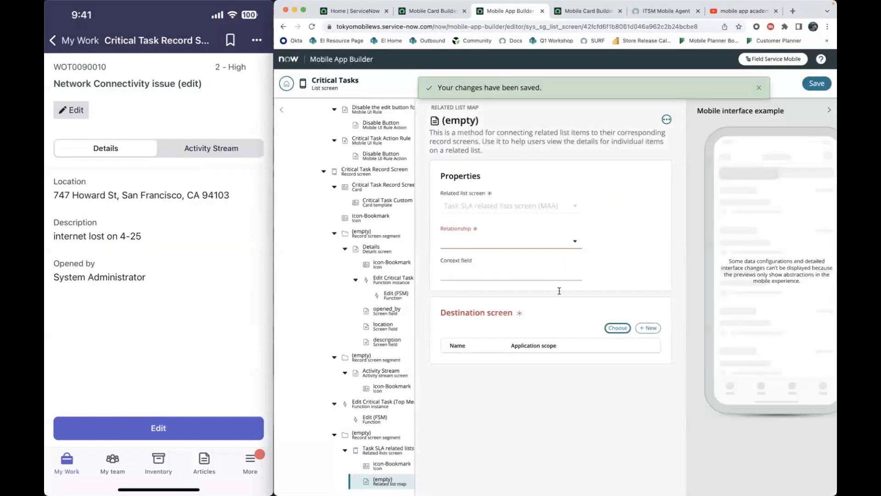
left_click(526, 245)
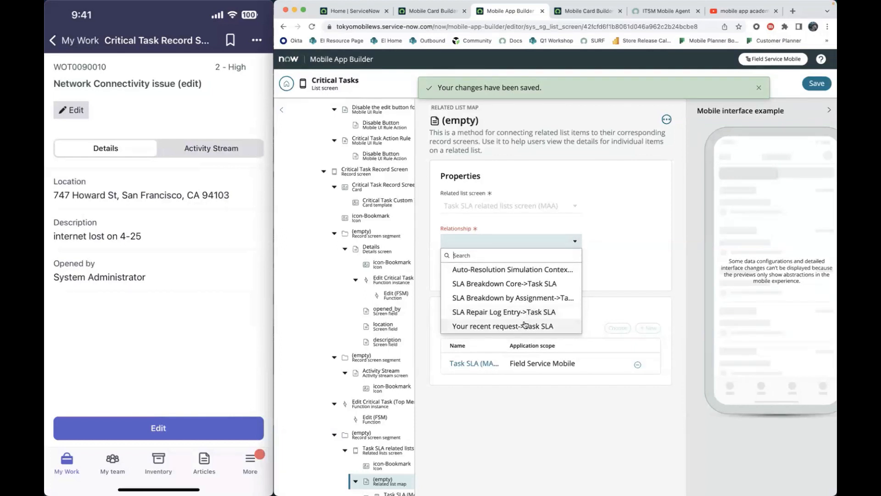
left_click(618, 273)
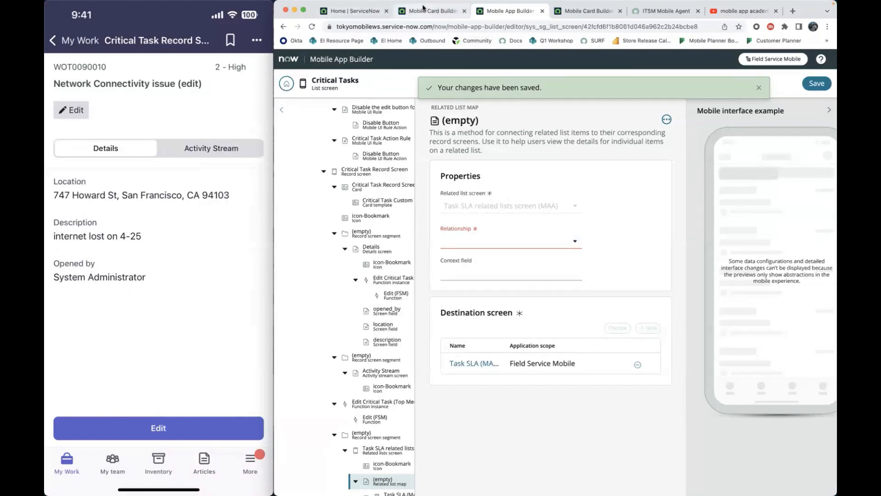
- Switch to the ServiceNow home page, search the navigator for "work order task" and open All Work Order Tasks
left_click(368, 10)
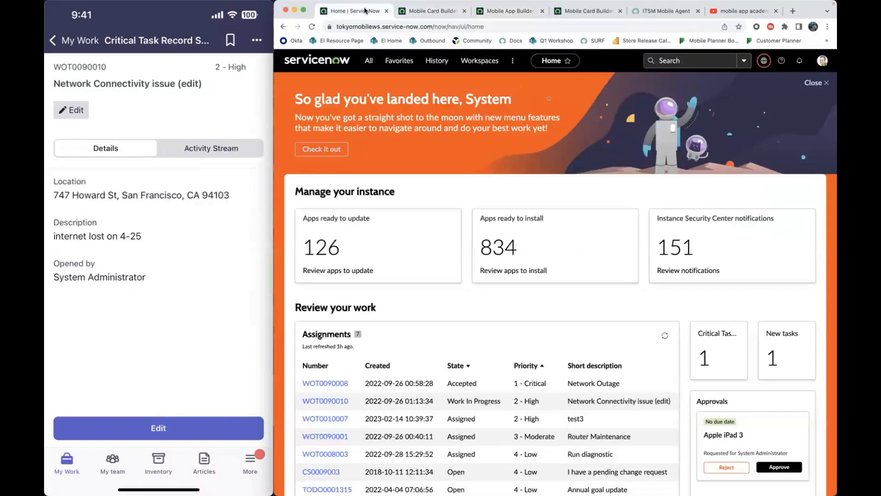
left_click(369, 61)
left_click_drag(399, 88, 329, 85)
type("w")
key("BackSpace")
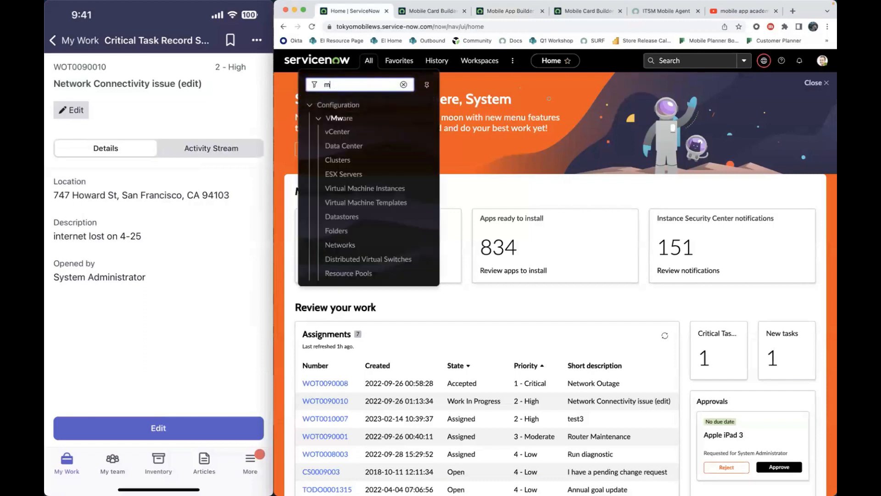
type("ork order task")
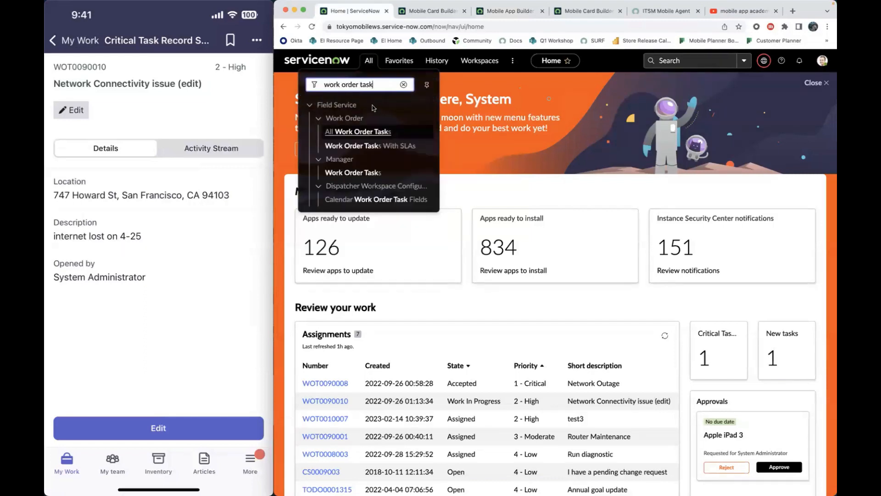
left_click(360, 134)
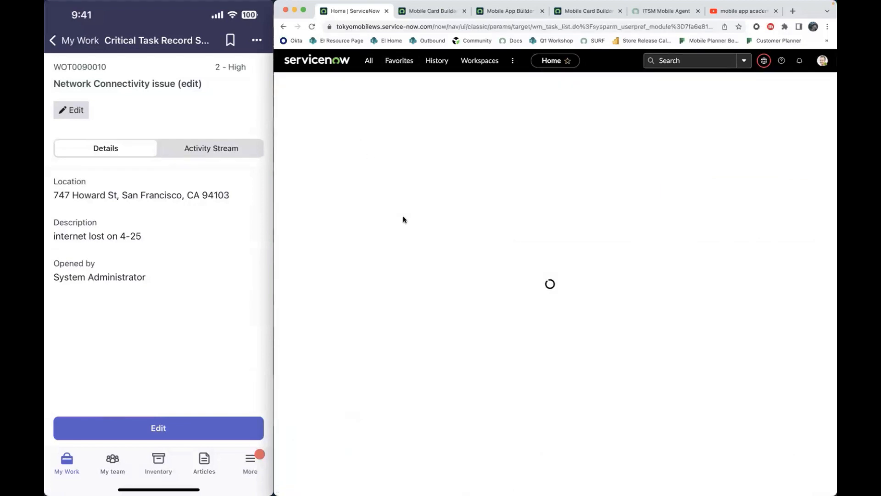
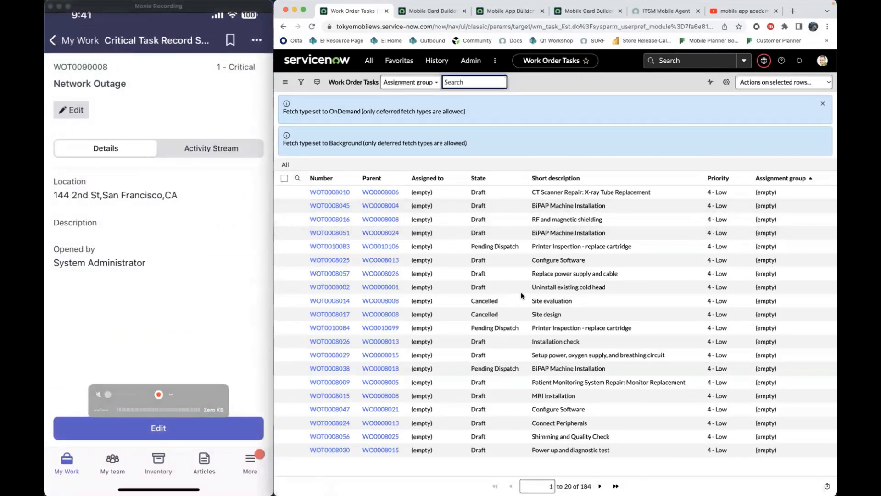
- Page through the work order tasks, sort them by Assigned to in descending order and open the critical Network Outage task
left_click(599, 487)
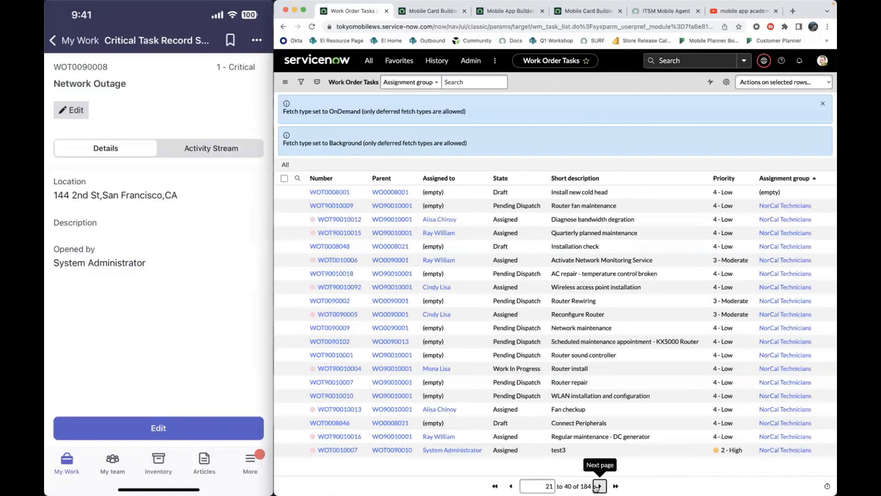
left_click(599, 486)
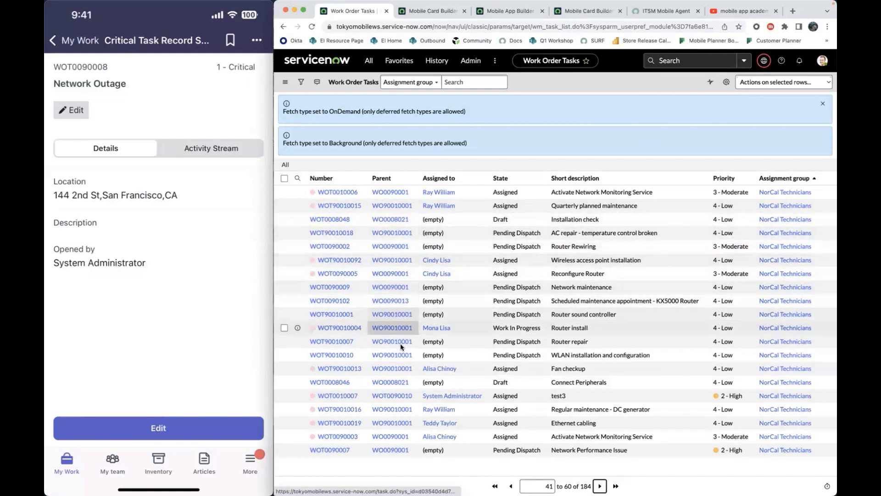
left_click(599, 486)
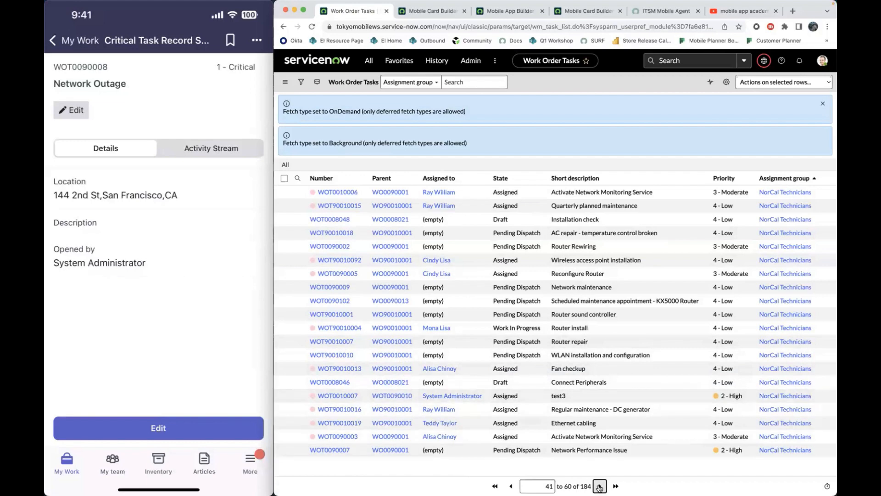
left_click(444, 182)
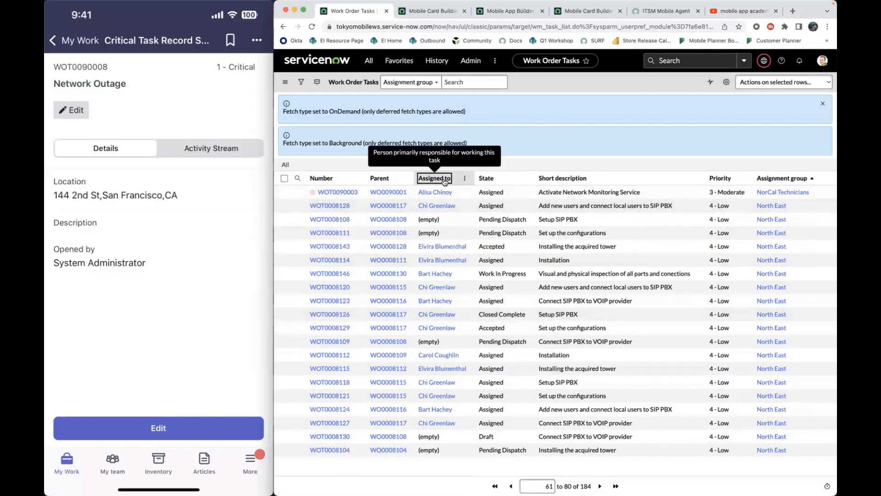
left_click(444, 180)
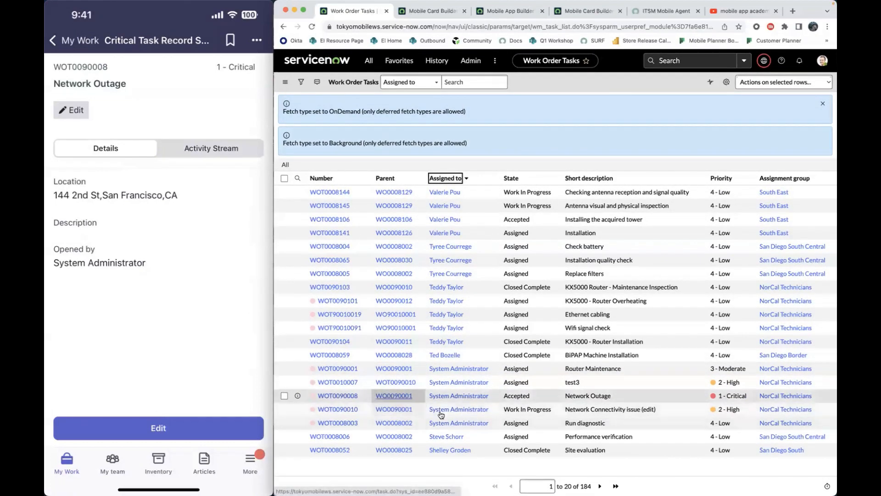
left_click(337, 397)
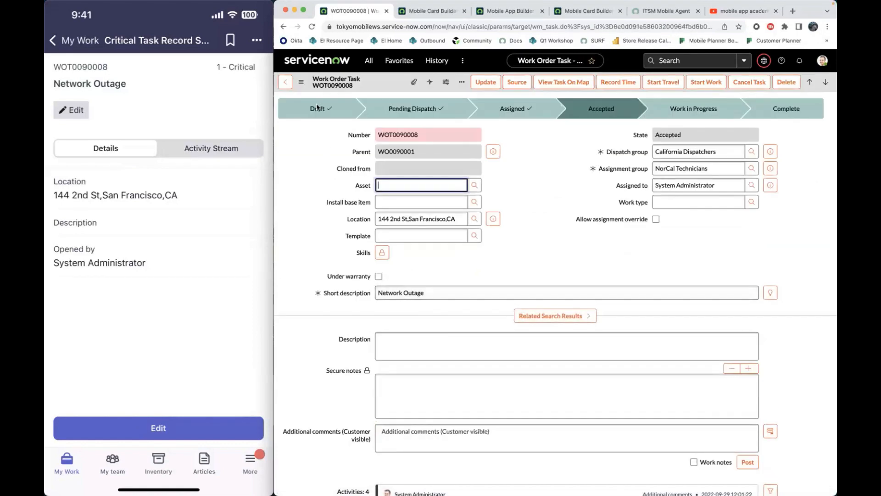
- Open the related lists configuration of the Work Order Task form and switch to editing the default view in Global
left_click(301, 83)
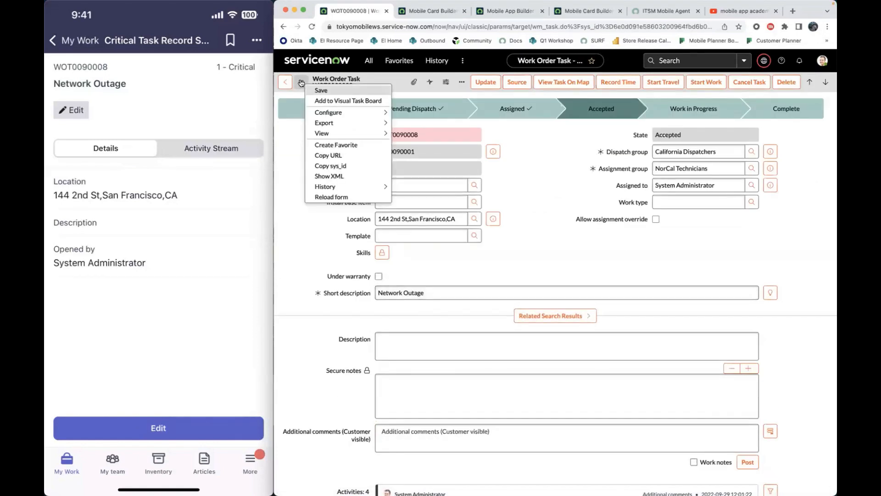
mouse_move(348, 116)
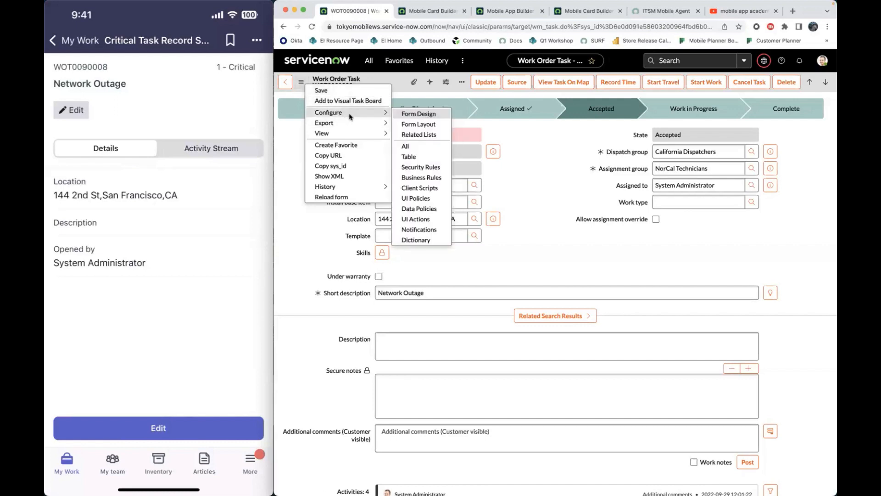
left_click(426, 135)
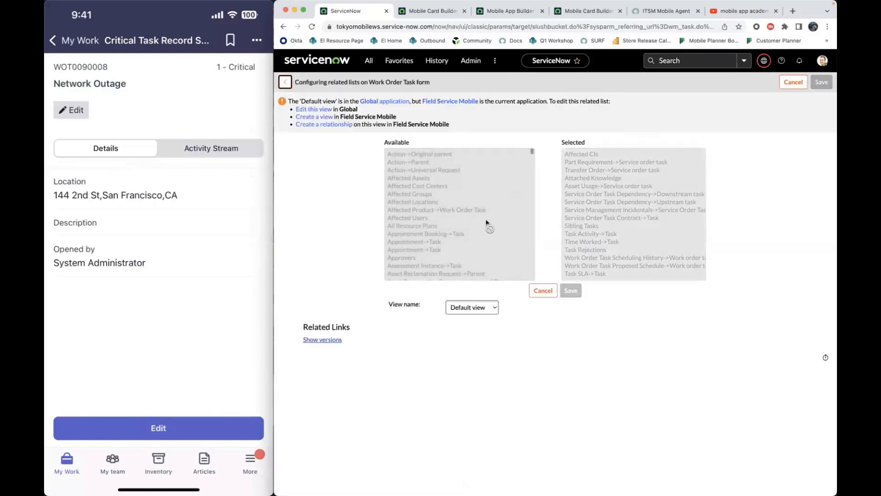
left_click(316, 110)
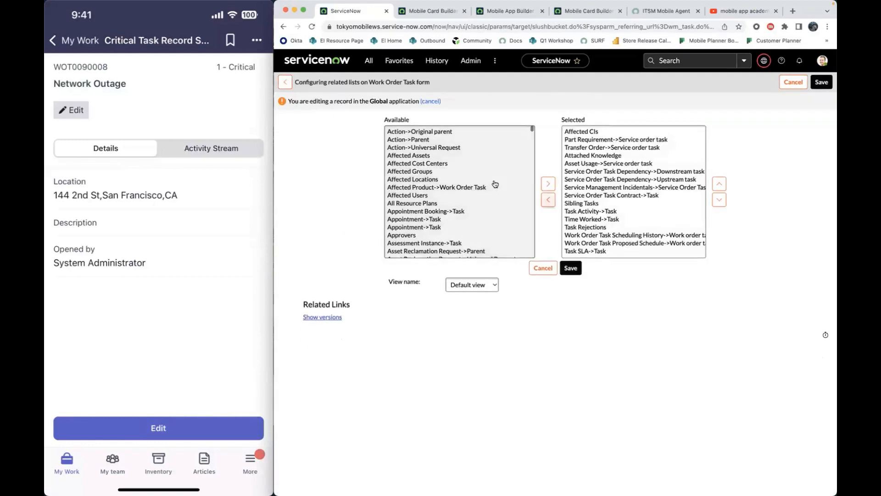
- Find "task sla" among the form's related lists, select the Task SLA->Task entry and save the configuration
scroll(471, 169, "down", 10)
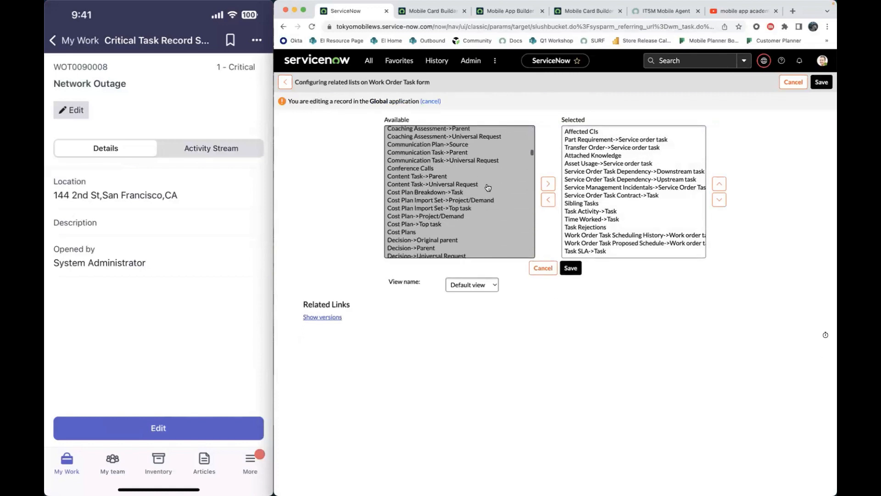
key("super+f")
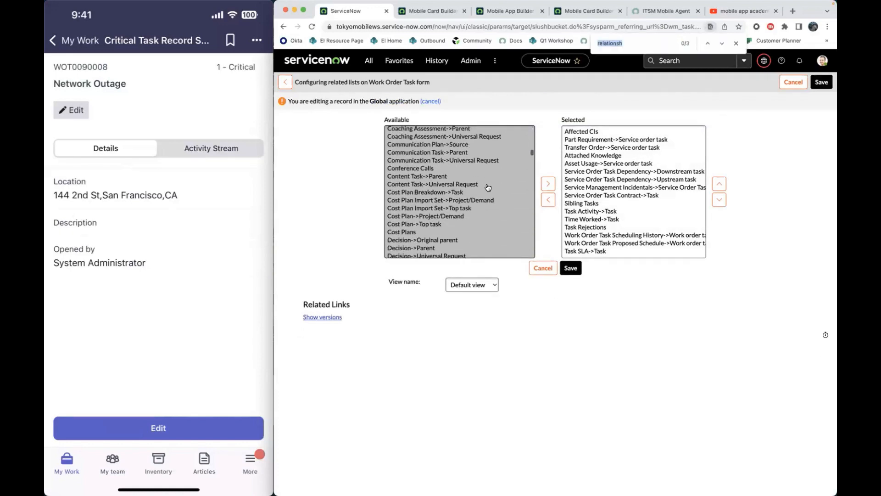
type("task sla")
scroll(462, 202, "down", 2)
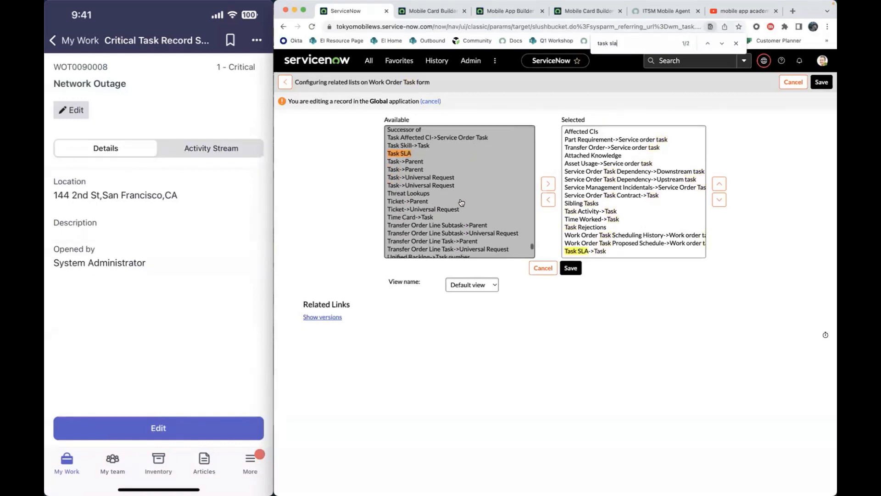
scroll(527, 228, "down", 1)
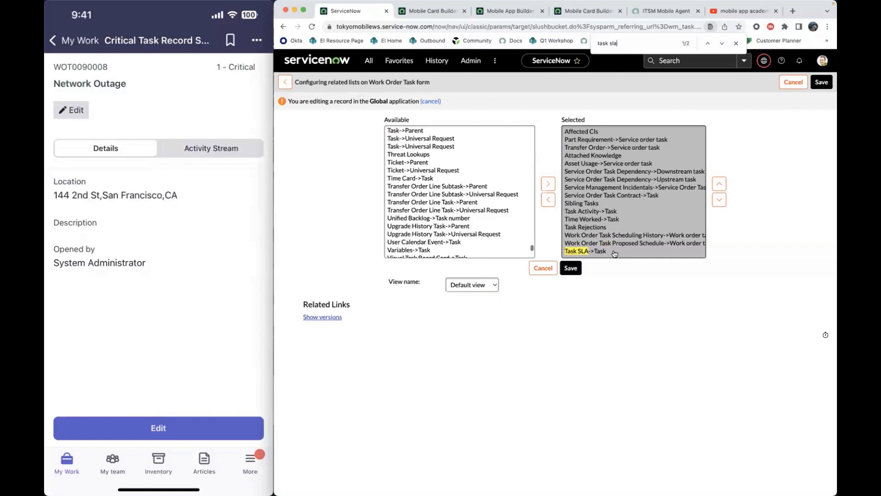
left_click(592, 253)
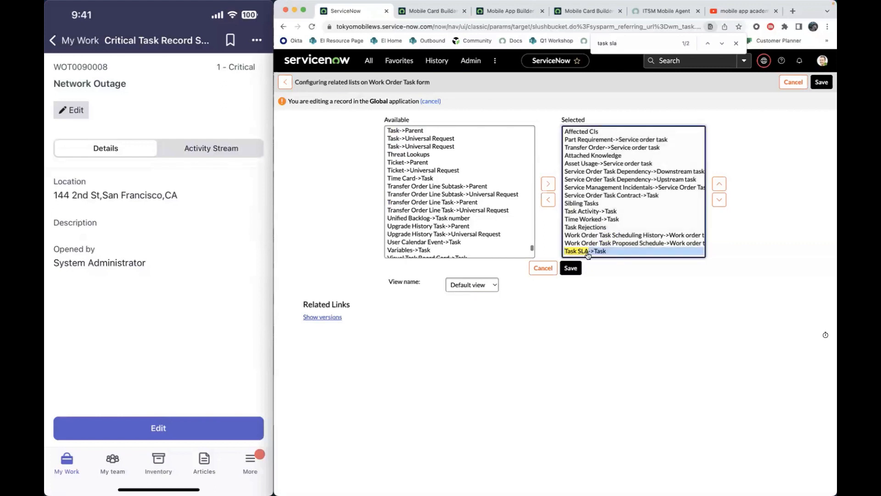
left_click(570, 271)
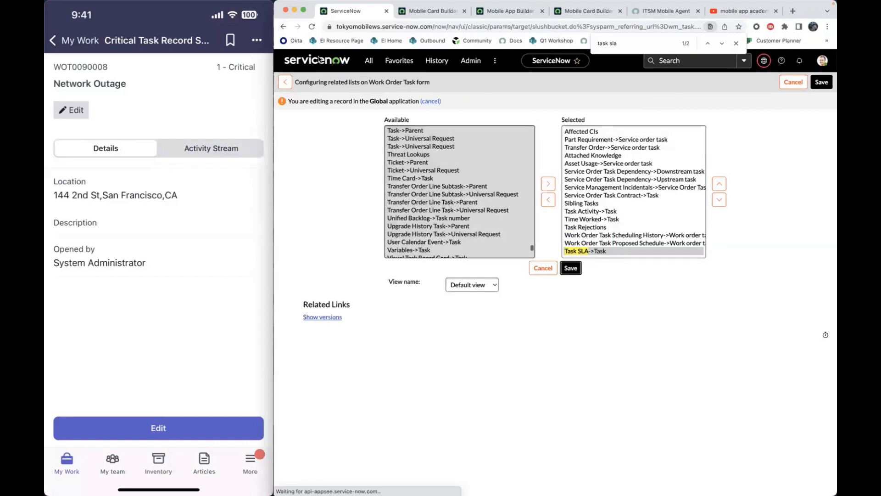
- Display the Task SLAs related list on the Network Outage work order task
scroll(461, 274, "down", 1)
scroll(514, 283, "down", 15)
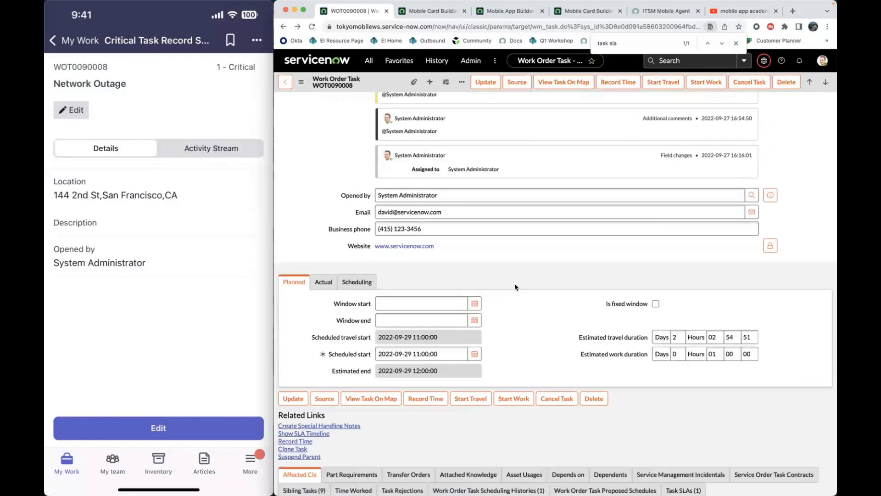
left_click(688, 357)
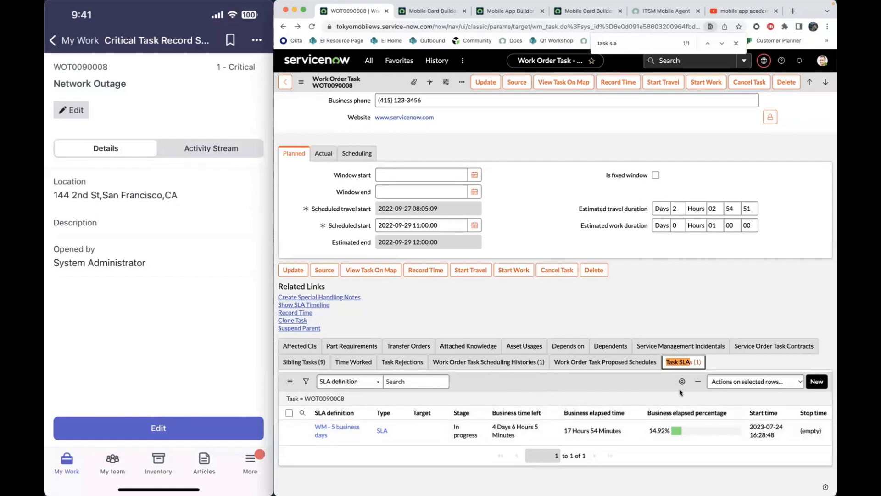
- Return to Mobile App Builder and recheck the relationship options of the empty related list map
left_click(615, 15)
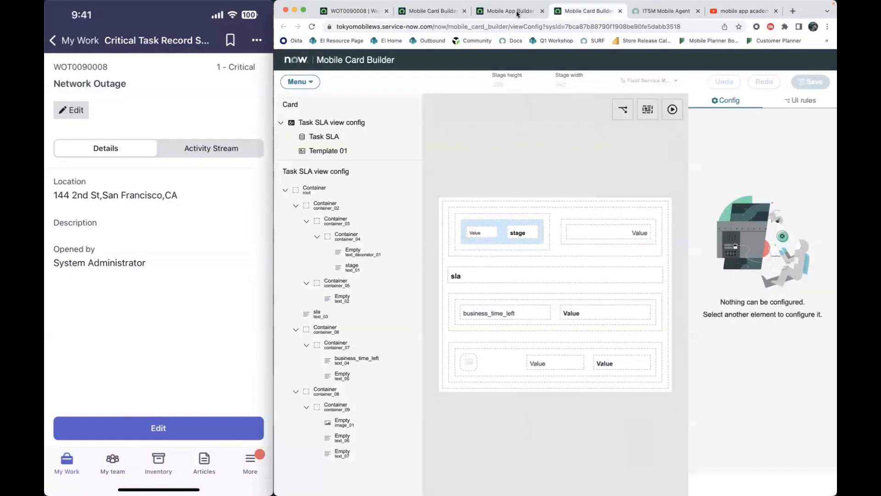
left_click(517, 12)
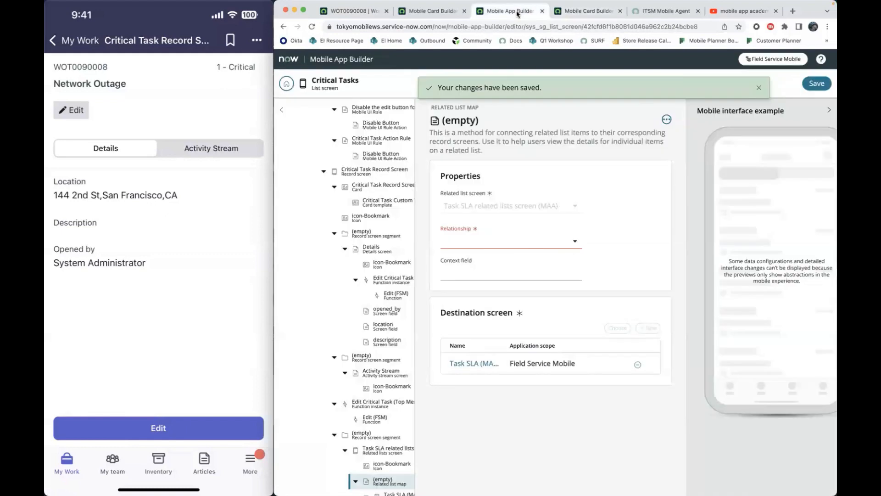
left_click(478, 247)
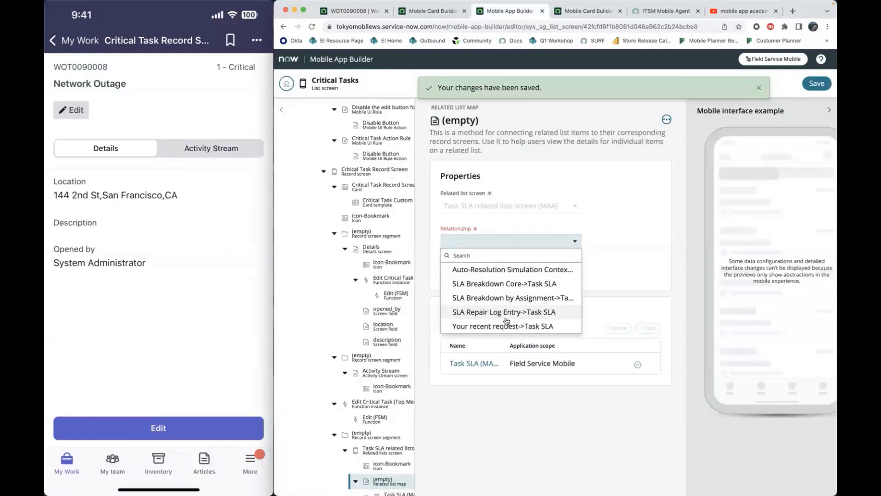
left_click(472, 427)
scroll(416, 448, "down", 5)
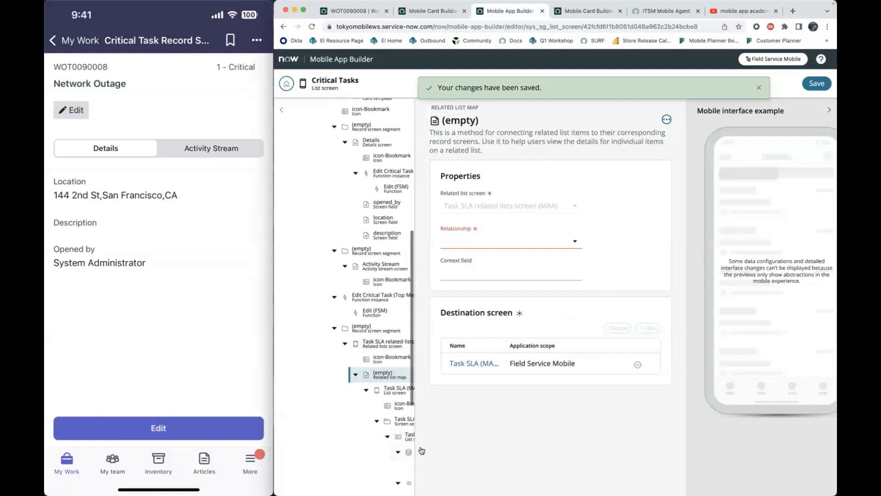
scroll(381, 372, "up", 1)
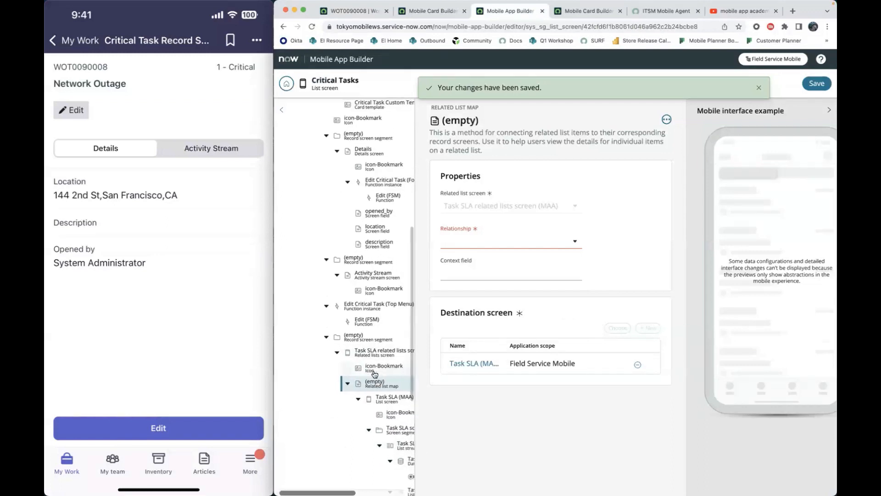
- Open the Task SLA related lists screen (MAA) and look through its table options matching "task"
left_click(371, 357)
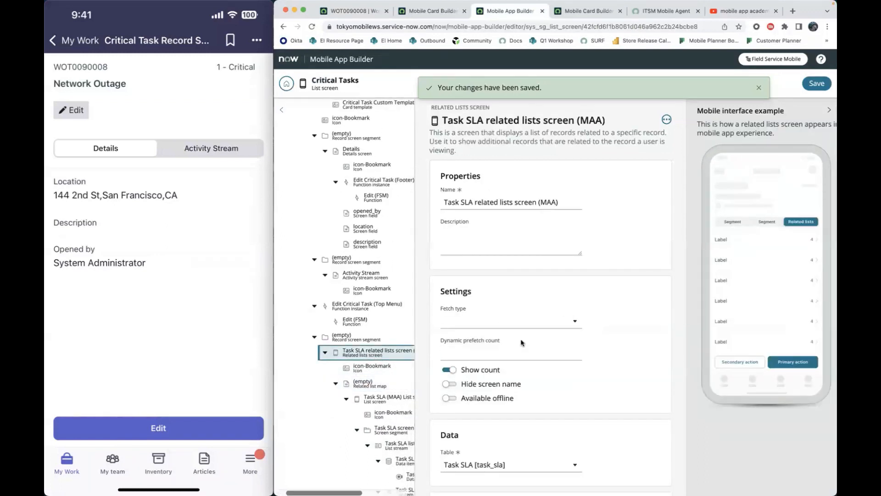
scroll(521, 342, "down", 5)
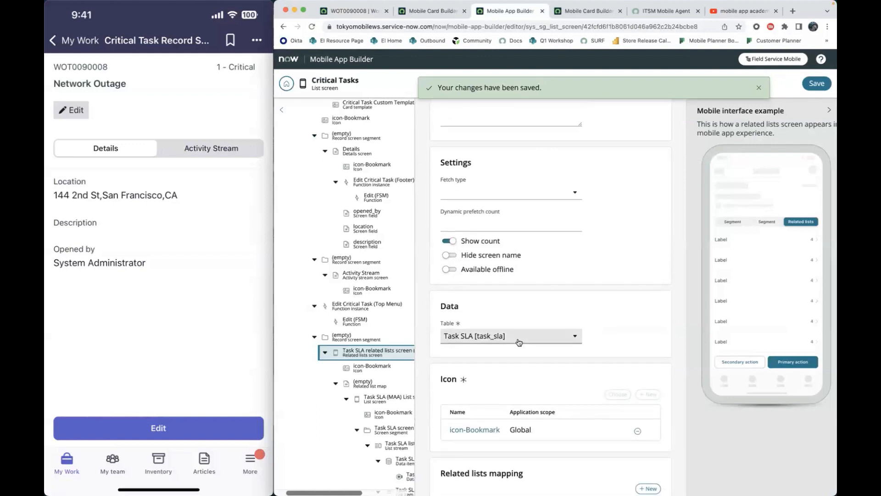
scroll(519, 342, "down", 2)
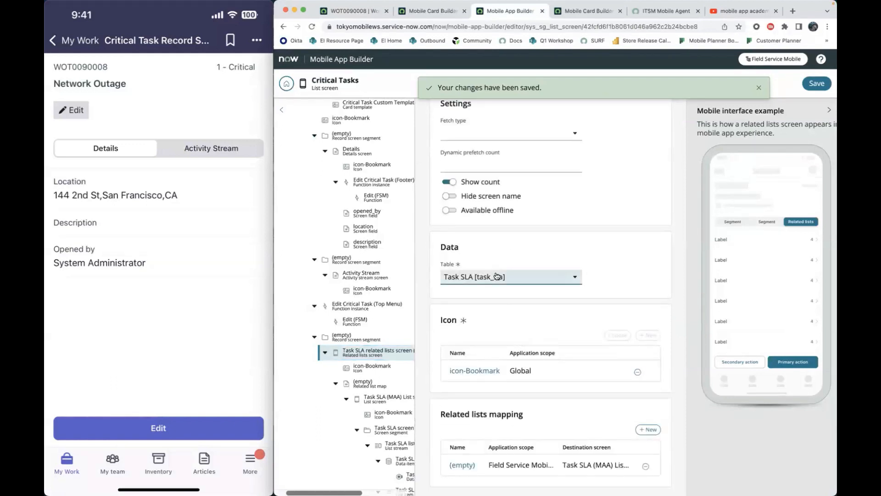
left_click(513, 281)
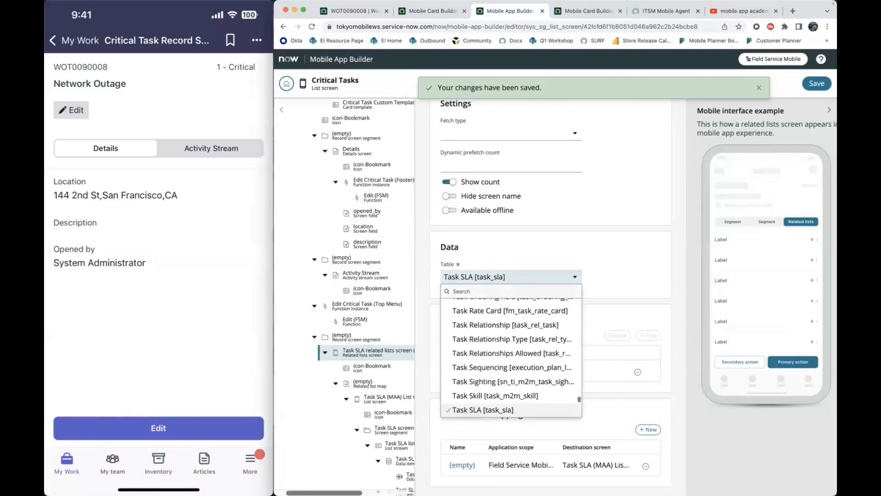
type("task")
scroll(504, 402, "up", 2)
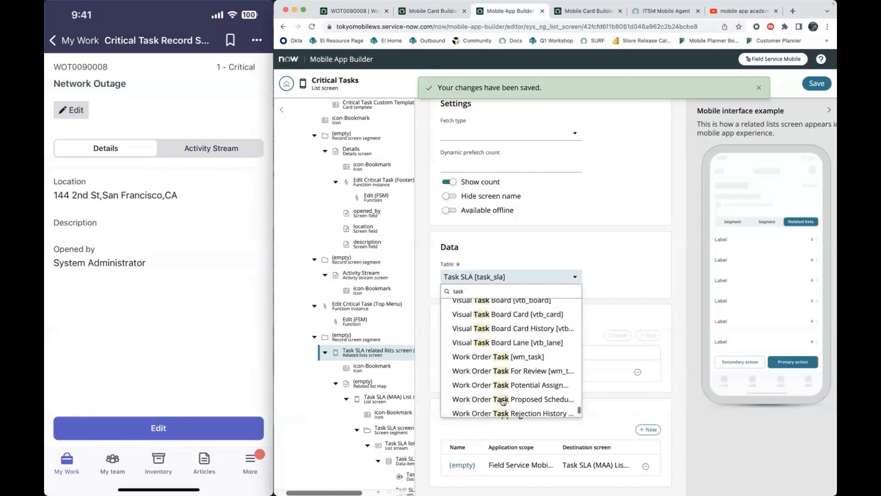
scroll(504, 401, "up", 2)
scroll(504, 401, "down", 4)
scroll(504, 402, "up", 8)
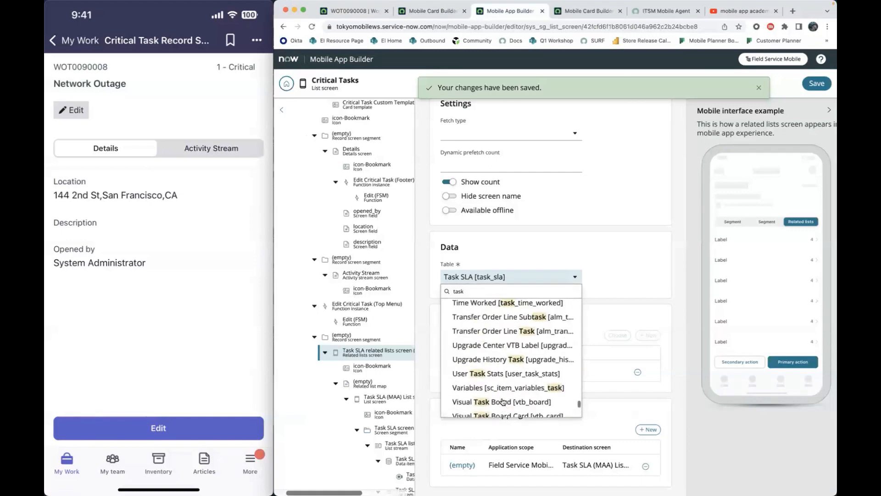
scroll(504, 402, "up", 10)
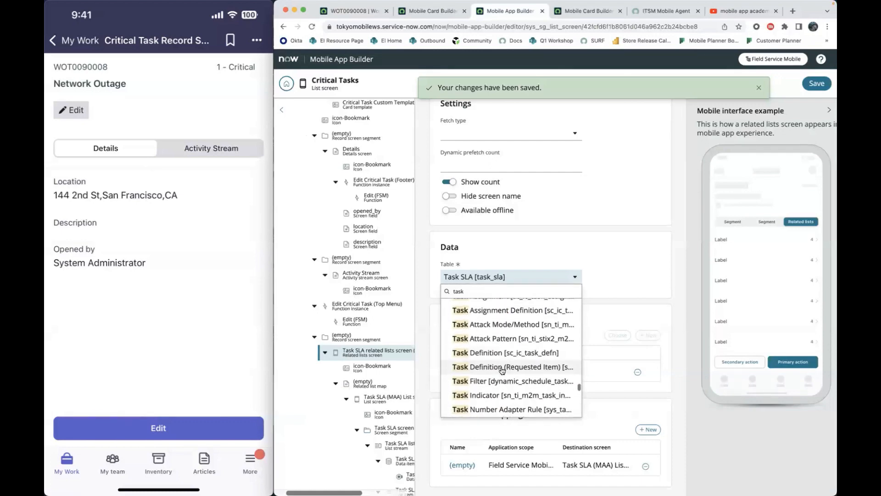
scroll(503, 371, "up", 2)
scroll(502, 371, "up", 4)
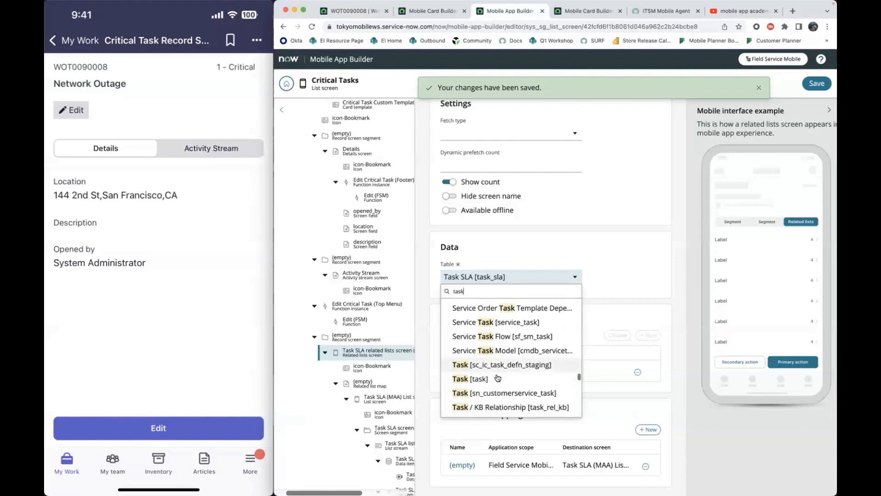
scroll(571, 202, "up", 2)
scroll(571, 202, "up", 3)
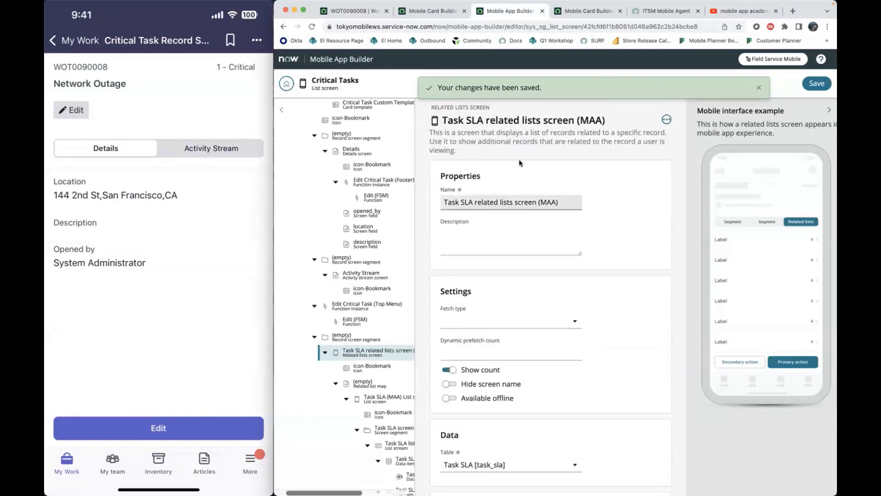
- Set the table of the Task SLA related lists screen (MAA) to Task [task] and save the change
scroll(539, 282, "down", 1)
scroll(539, 282, "down", 3)
scroll(505, 344, "up", 5)
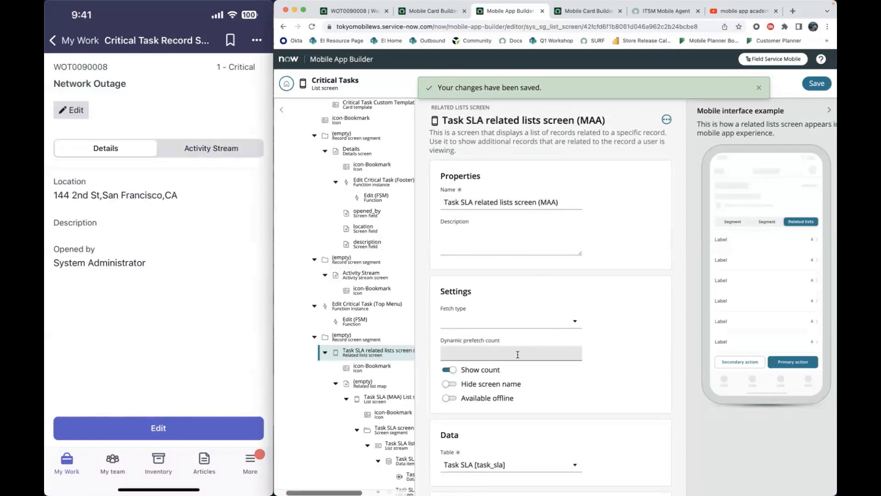
scroll(518, 355, "down", 3)
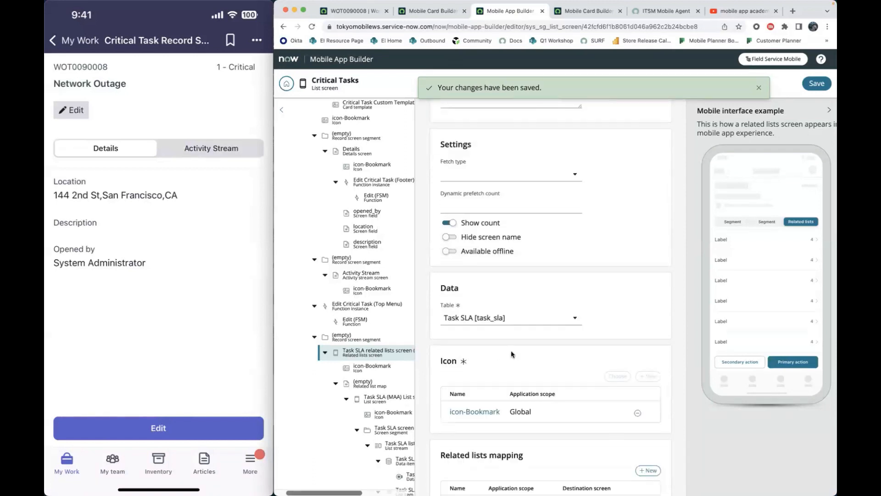
left_click(485, 321)
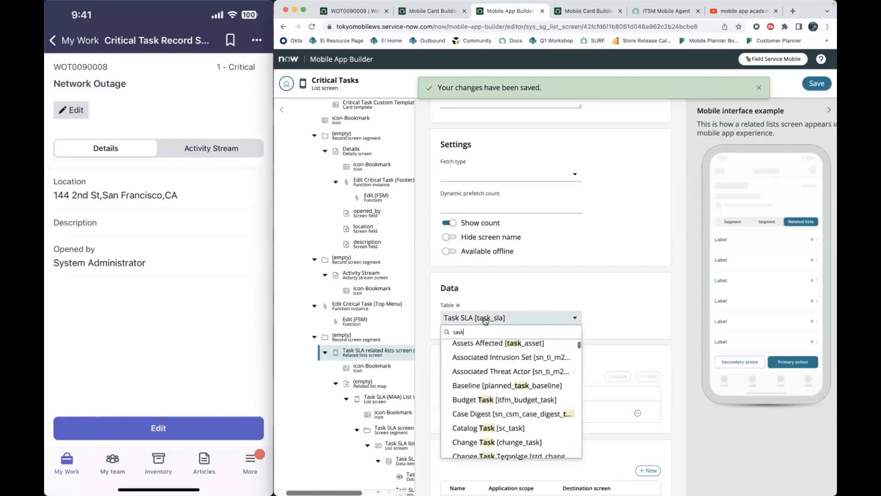
scroll(499, 393, "down", 10)
scroll(499, 393, "up", 5)
scroll(499, 394, "up", 5)
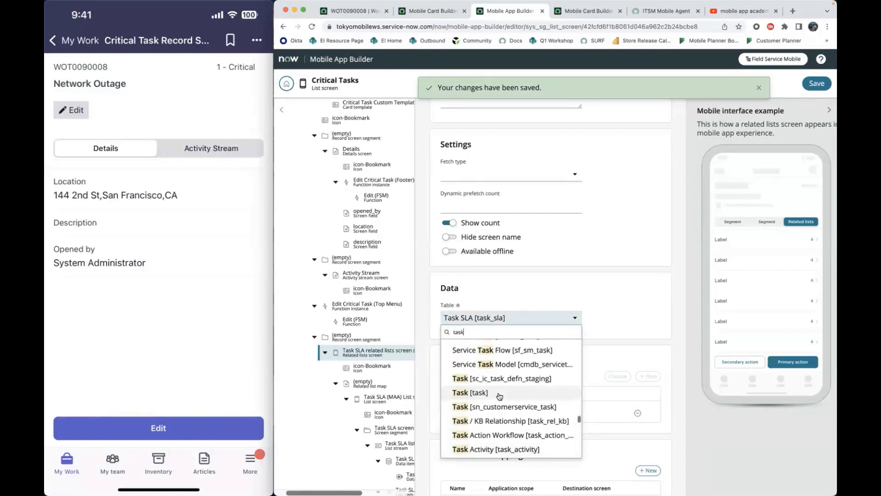
left_click(477, 420)
left_click(808, 86)
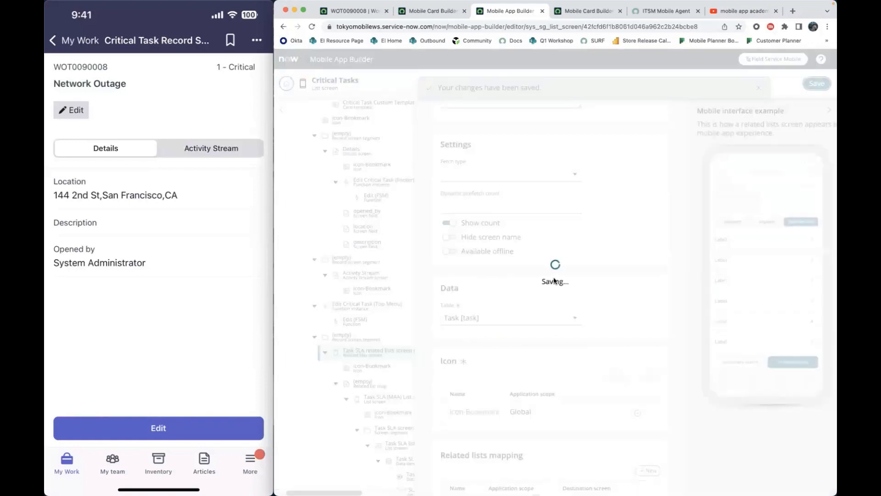
- Open the empty related lists mapping, search its relationship options for "task sla" and choose Task SLA->Task
scroll(508, 408, "down", 2)
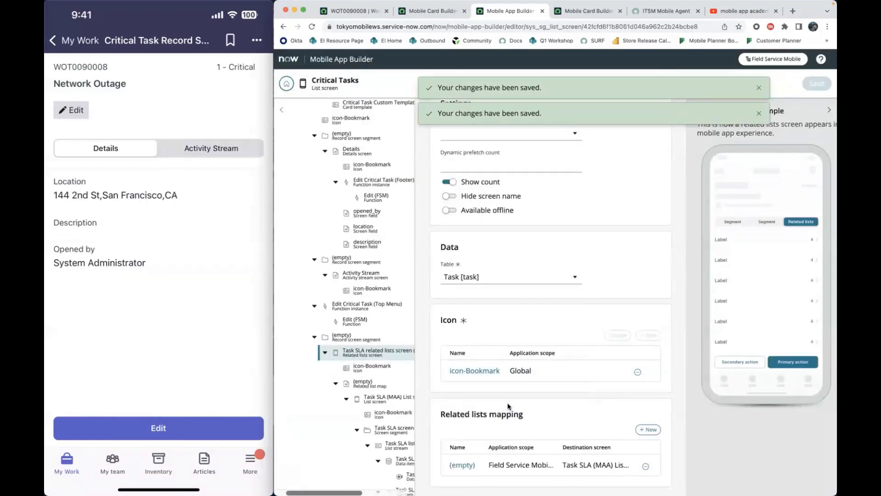
left_click(464, 465)
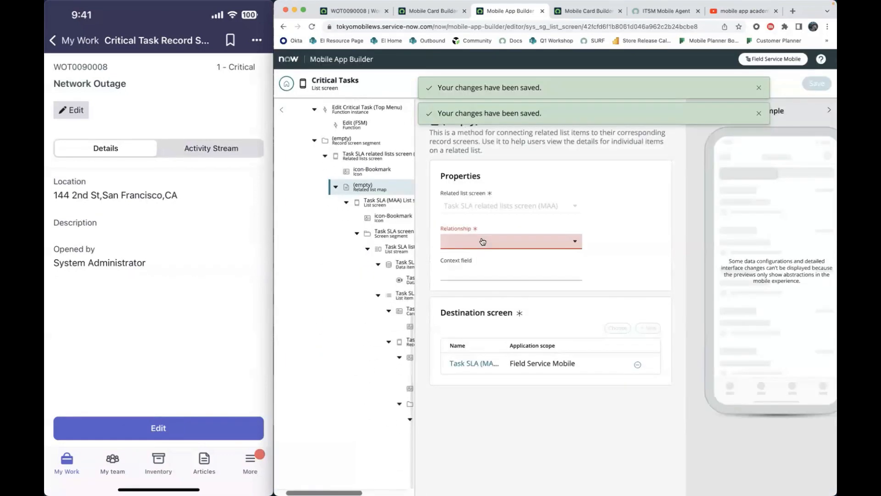
left_click(483, 242)
scroll(504, 325, "down", 10)
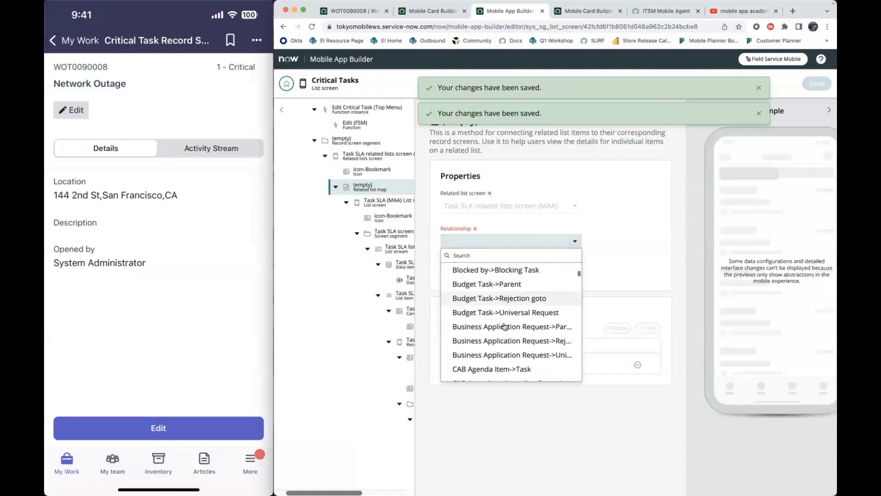
scroll(504, 326, "down", 1)
scroll(504, 326, "down", 10)
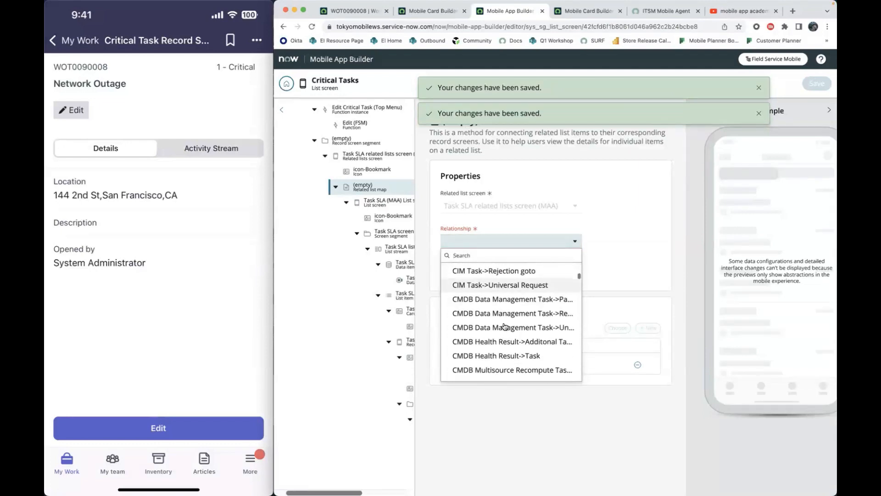
type("task sla")
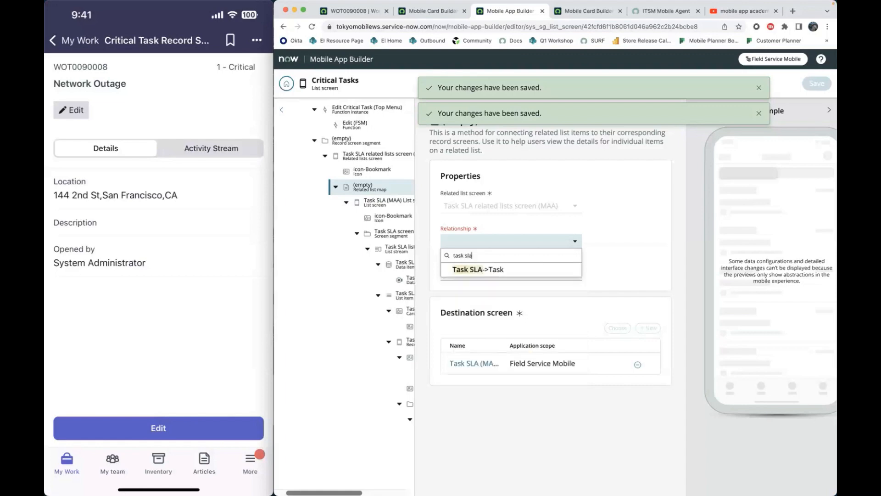
left_click(495, 272)
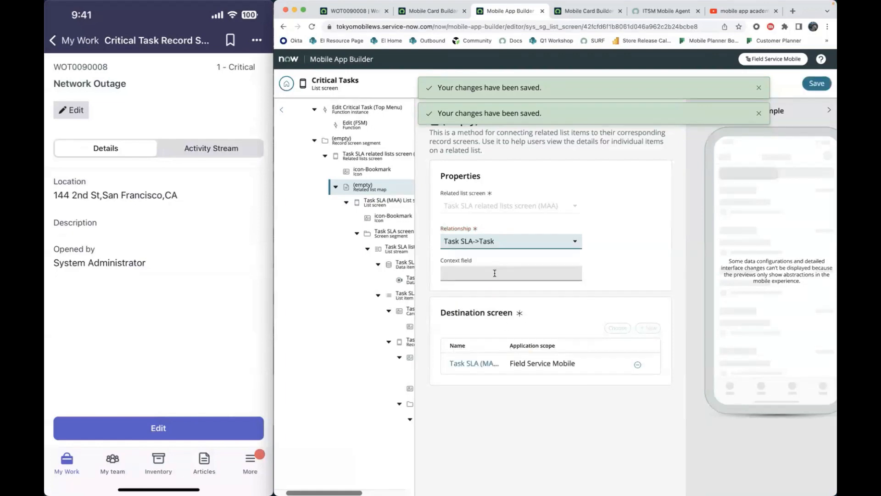
- Return to the Task SLA related lists screen (MAA), review its settings and save the changes
left_click(373, 161)
scroll(511, 300, "down", 4)
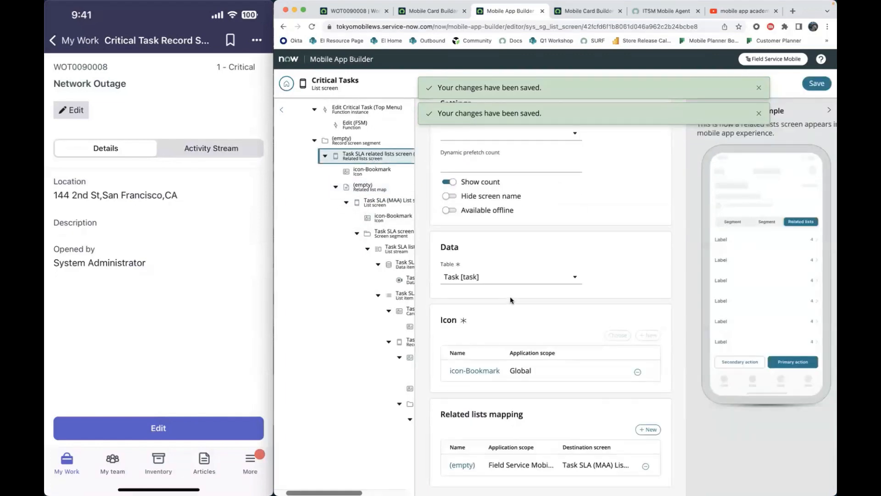
scroll(481, 274, "up", 4)
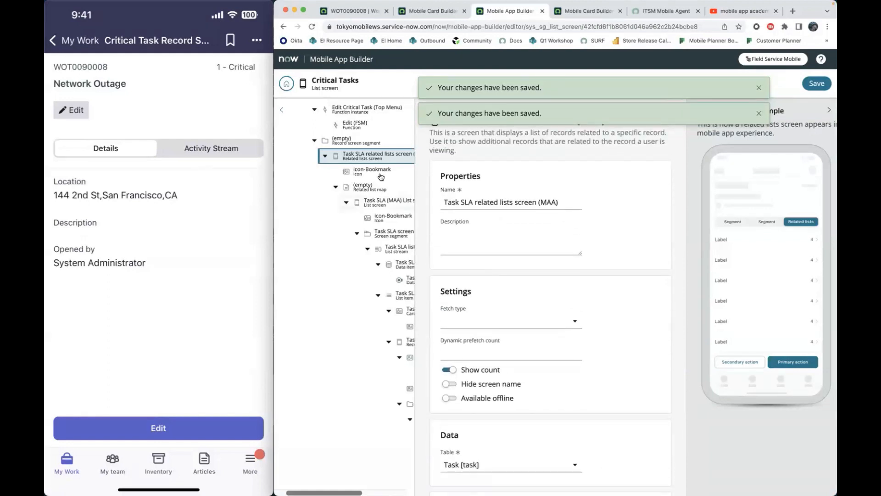
scroll(380, 176, "up", 2)
scroll(381, 176, "up", 1)
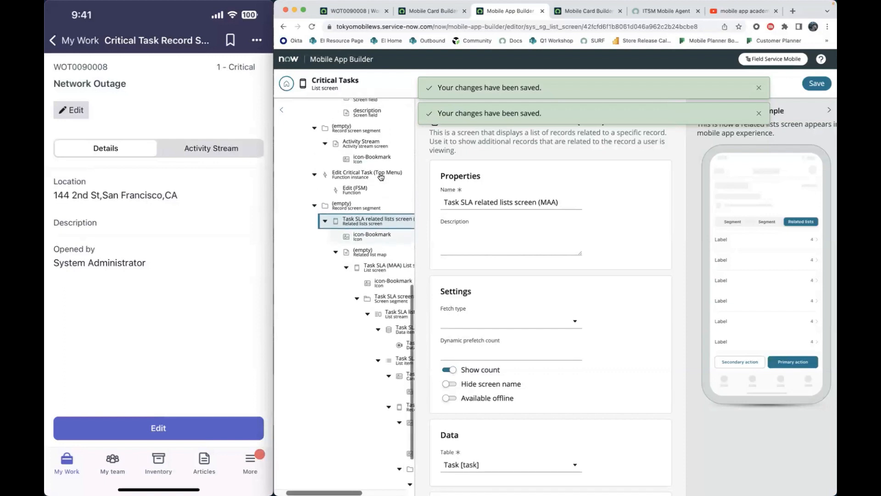
scroll(380, 177, "up", 2)
scroll(485, 296, "down", 2)
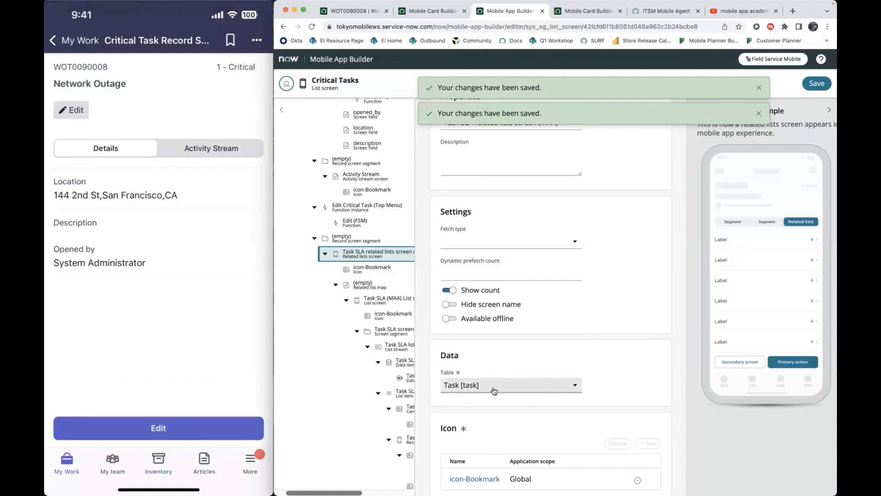
scroll(503, 337, "down", 3)
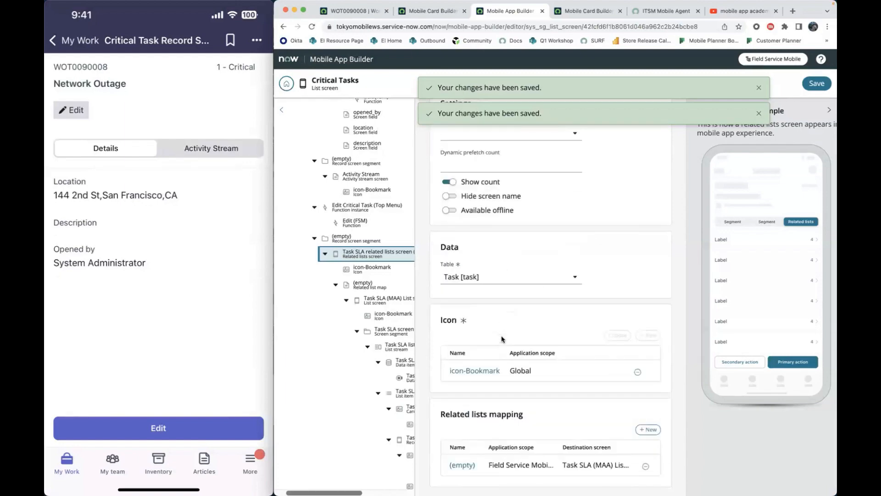
left_click(817, 83)
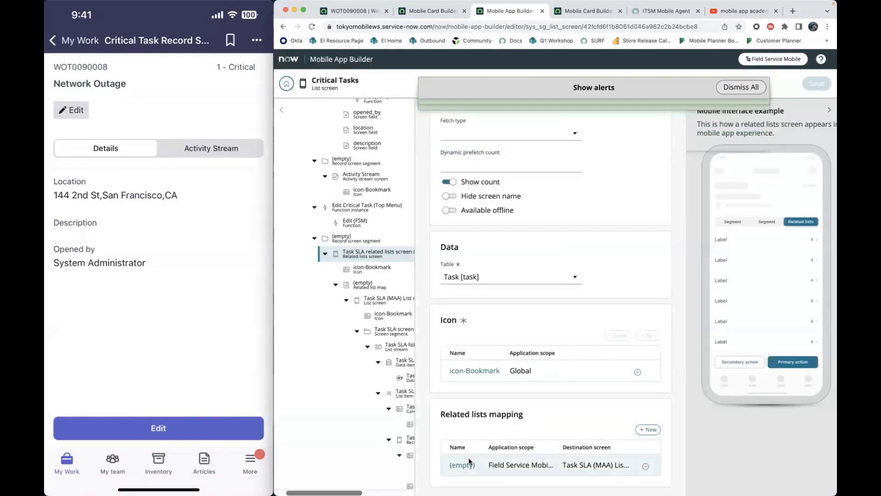
- Reopen the empty related list map and check its selected relationship and its place in the configuration tree
left_click(465, 463)
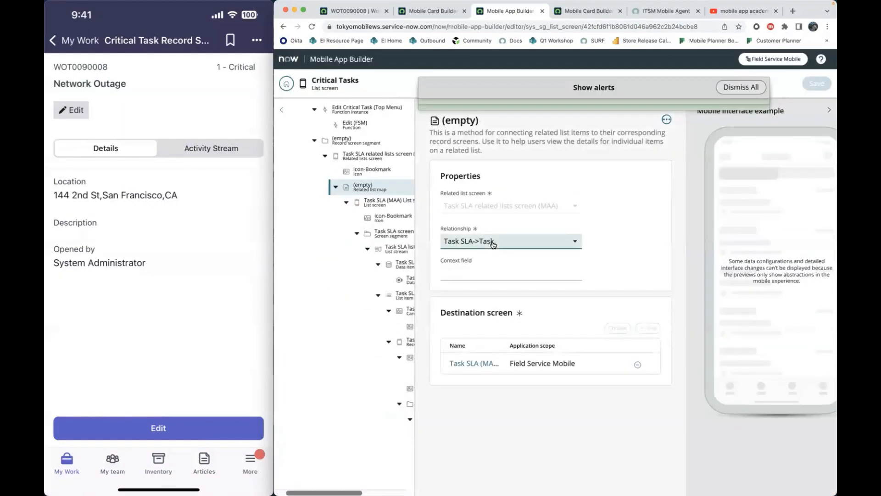
left_click(493, 242)
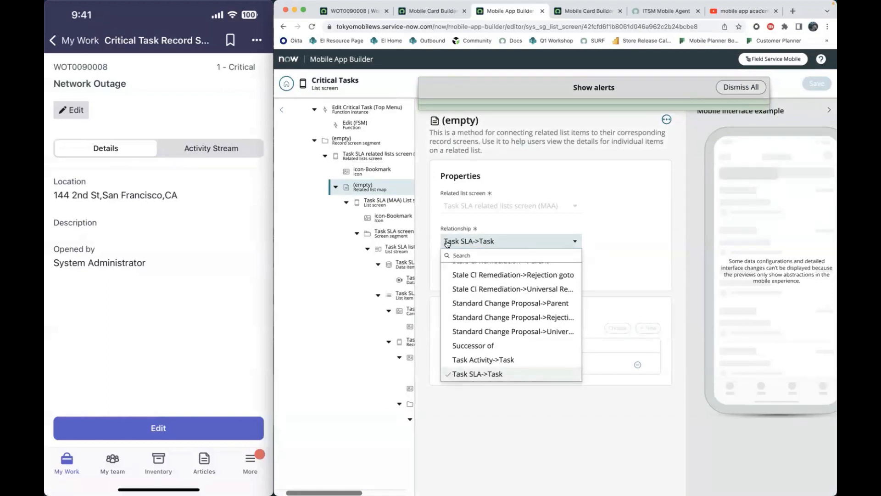
left_click(633, 246)
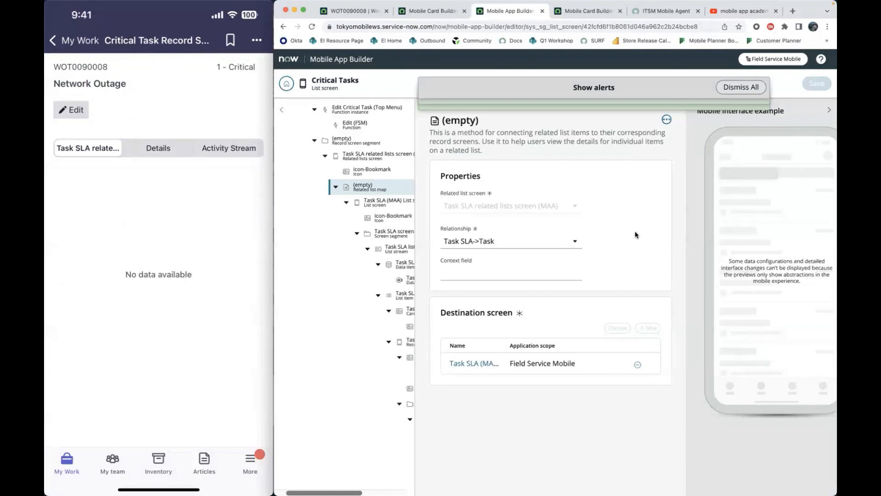
scroll(411, 241, "right", 3)
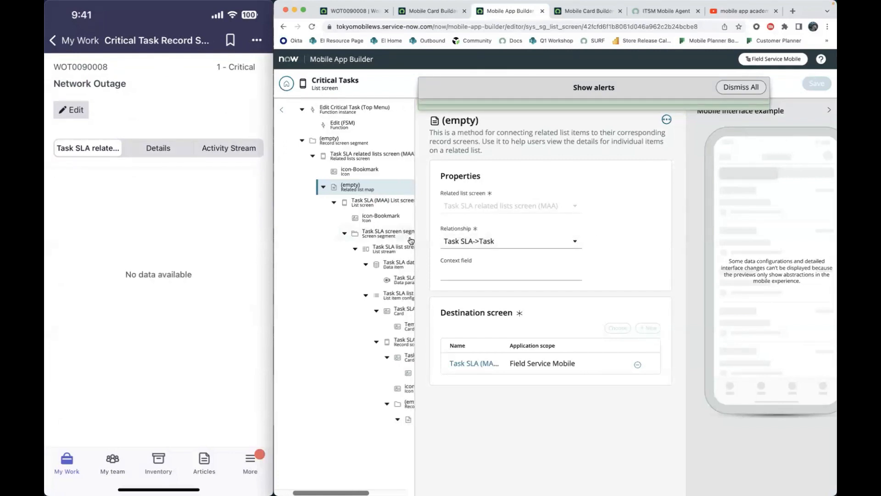
scroll(411, 241, "up", 15)
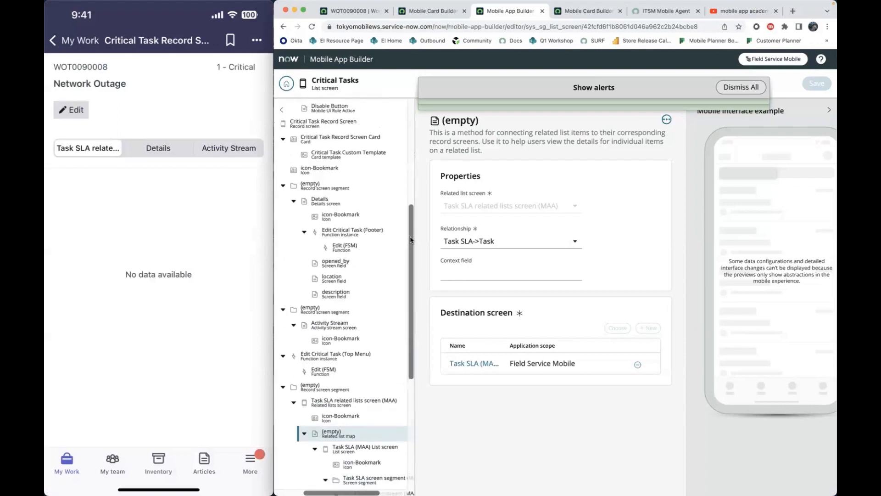
scroll(411, 240, "left", 2)
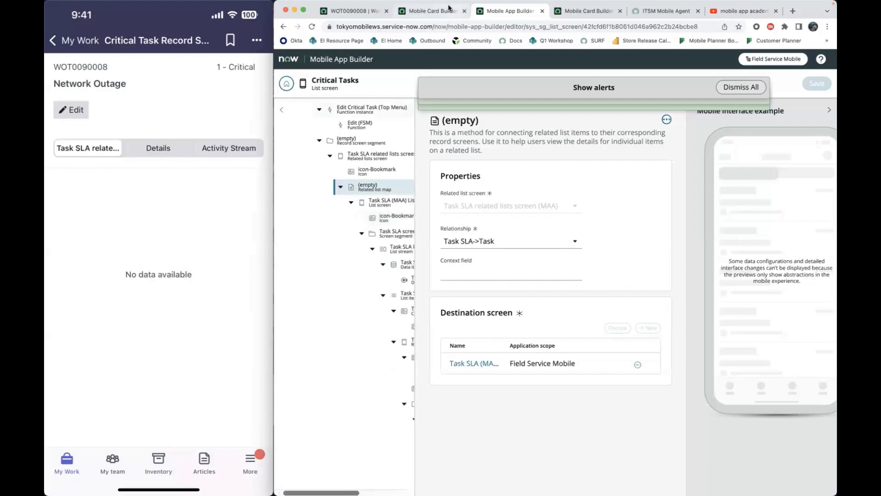
- Go to the ServiceNow home page, search all applications for "mobile app builder" and open Mobile App Builder
left_click(407, 11)
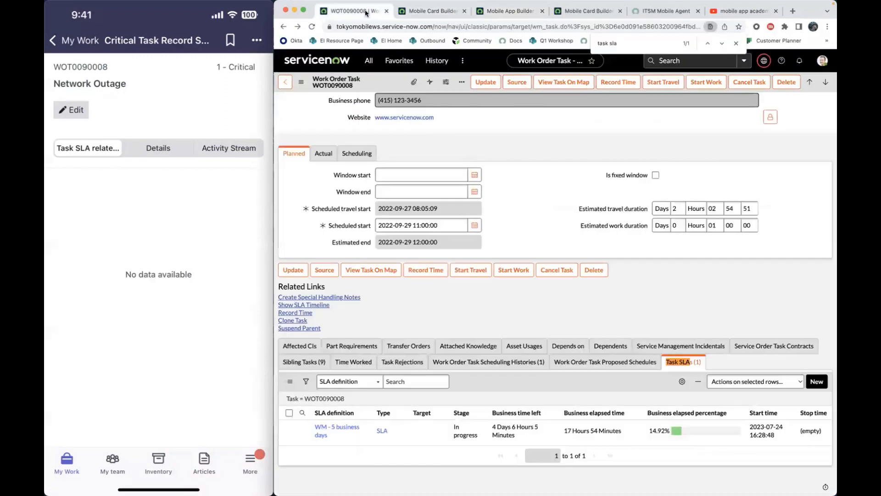
left_click(368, 11)
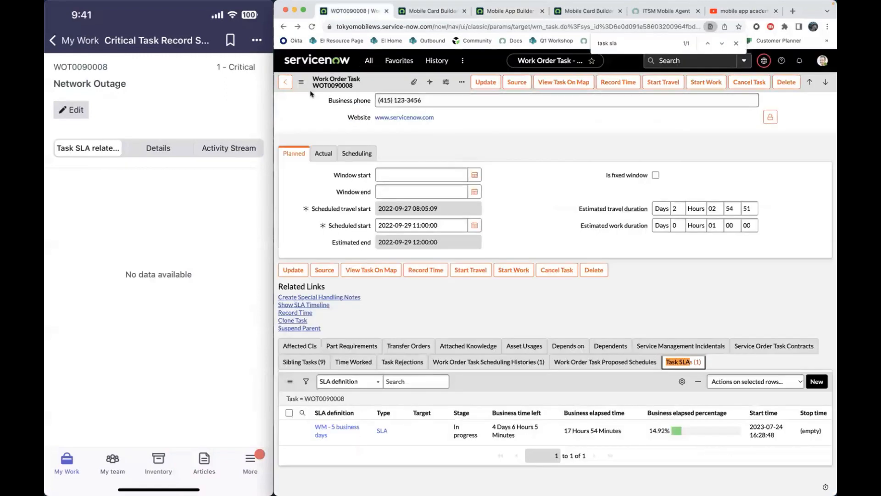
left_click(408, 13)
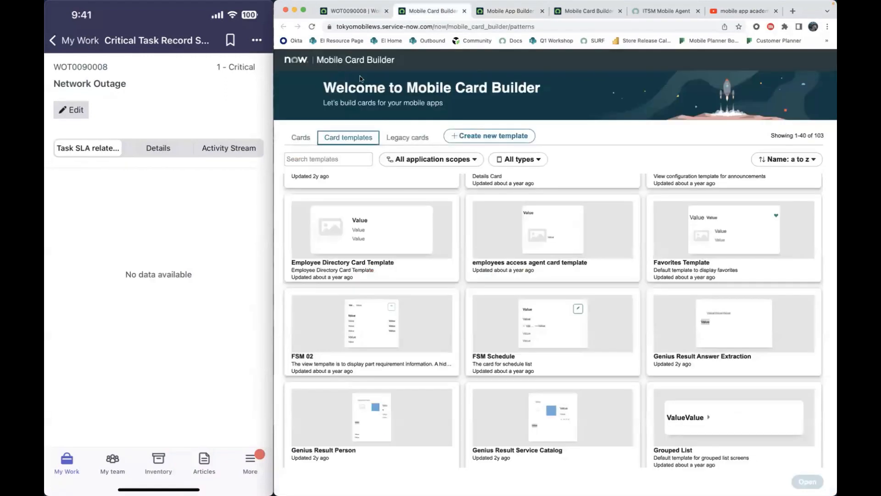
left_click(362, 13)
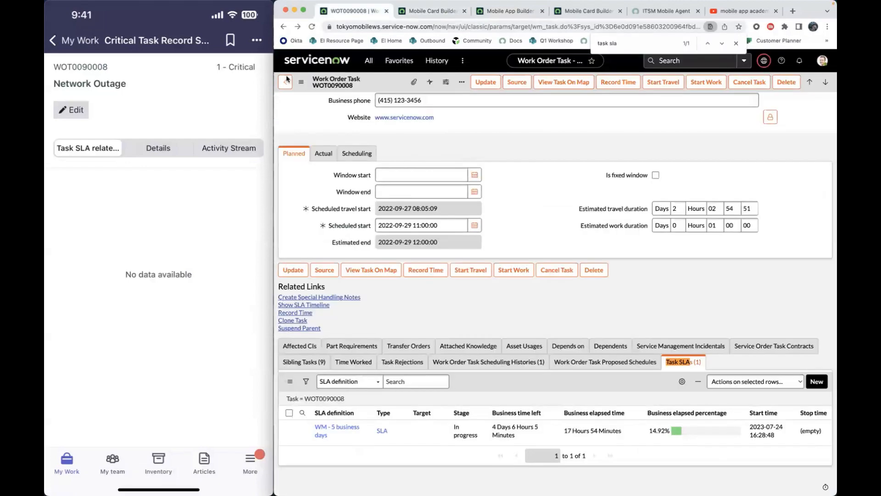
left_click(309, 59)
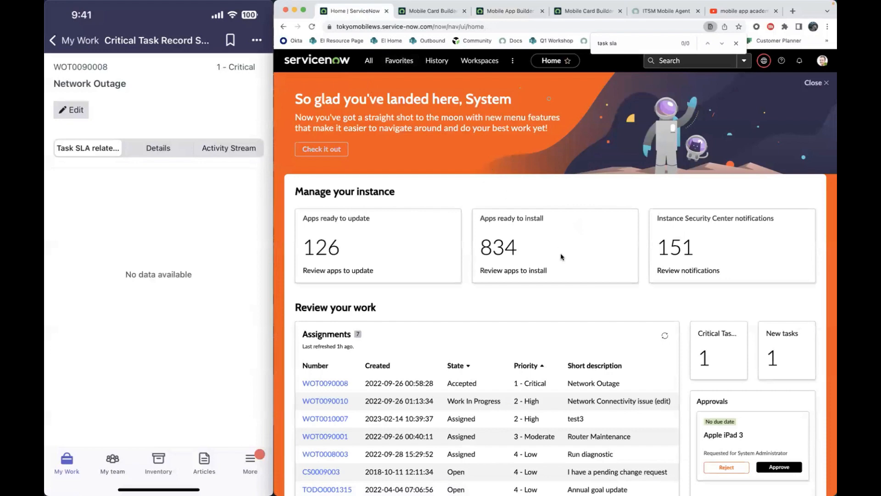
left_click(366, 66)
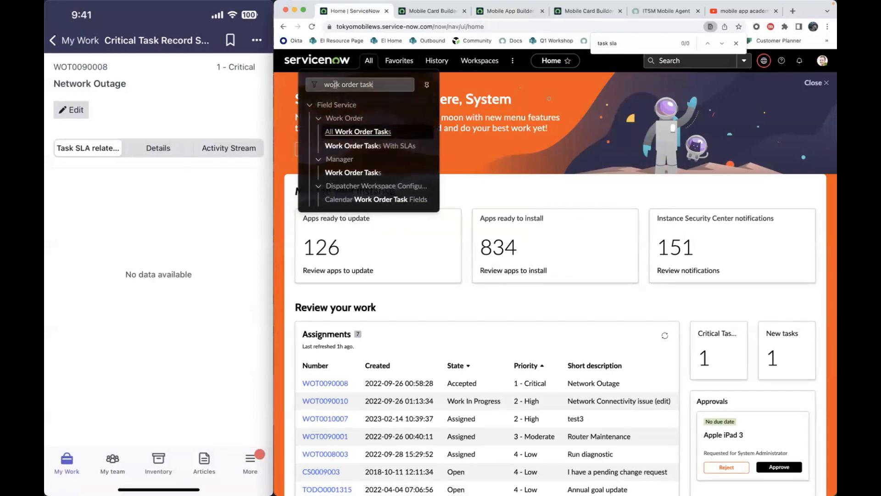
type("mobile app builder")
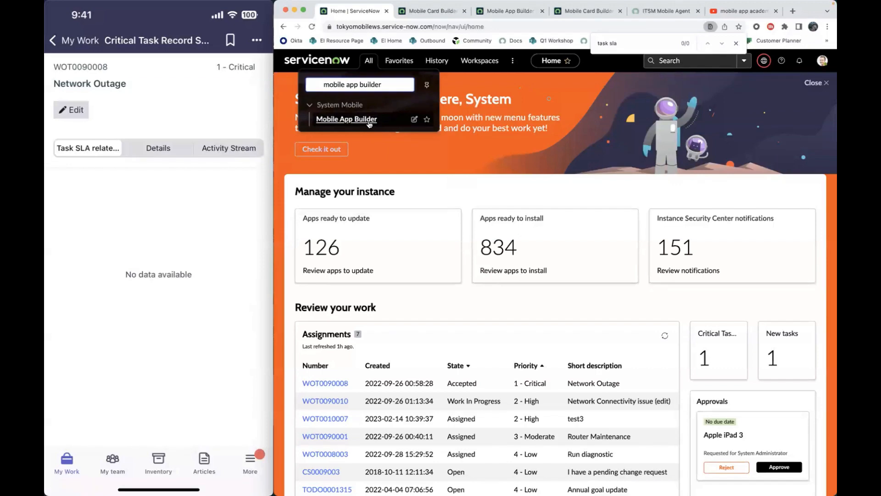
left_click(370, 124)
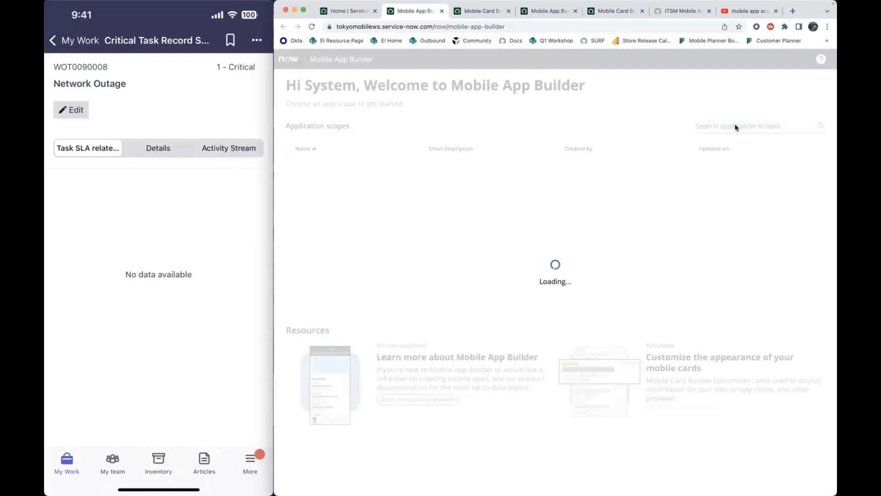
- Search the application scopes for "field service mo" and open the screens of the Field Service Mobile scope
type("field")
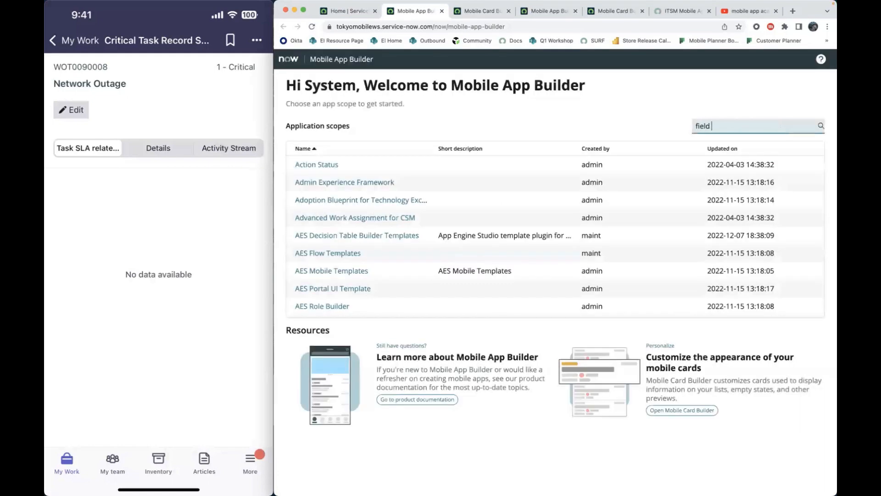
type(" service mo")
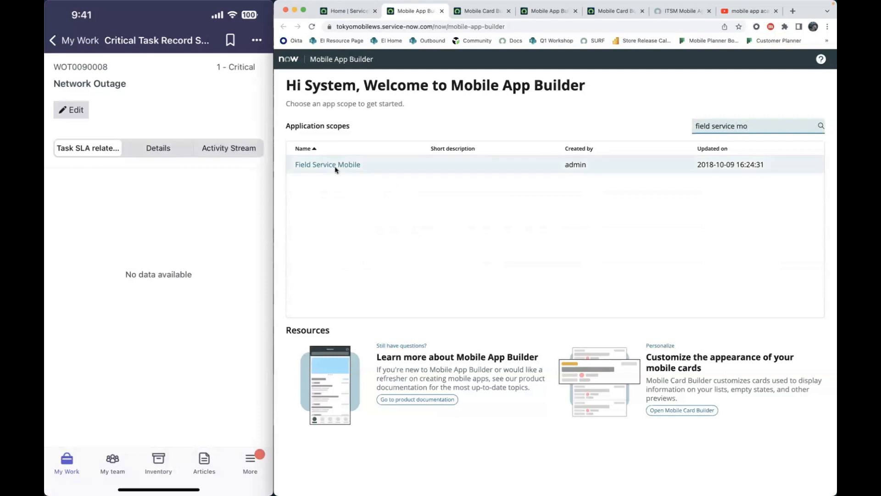
left_click(403, 169)
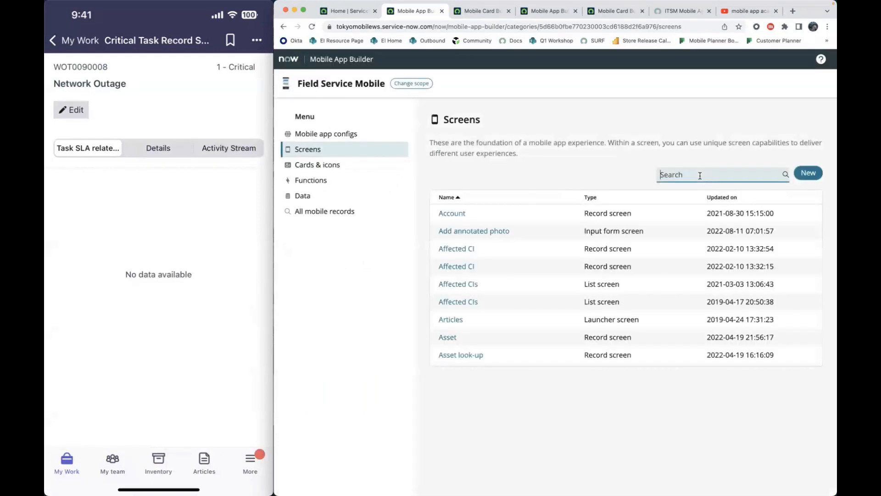
- Search the screens for "task sla" and open the Task SLA (MAA) List screen
type("c")
key("BackSpace")
type("task sla")
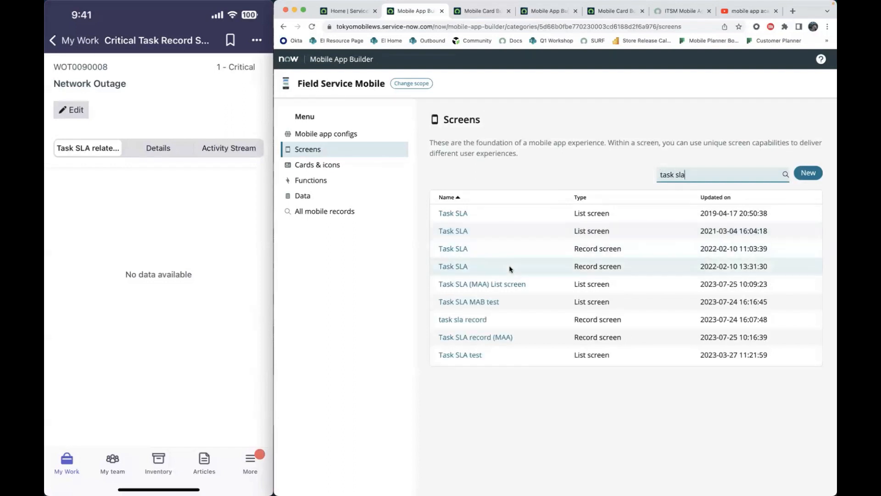
left_click(504, 284)
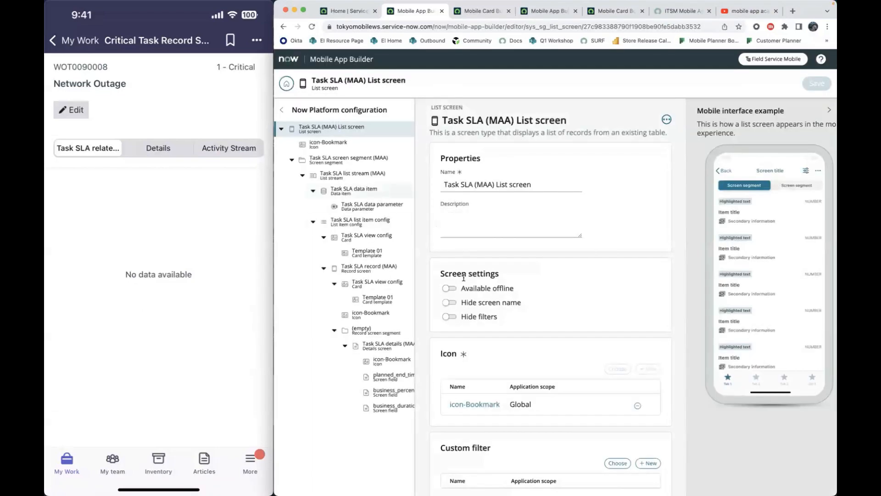
- Examine the Task SLA (MAA) List screen's settings, then its Task SLA data item's table and condition
scroll(483, 296, "down", 1)
scroll(473, 283, "down", 1)
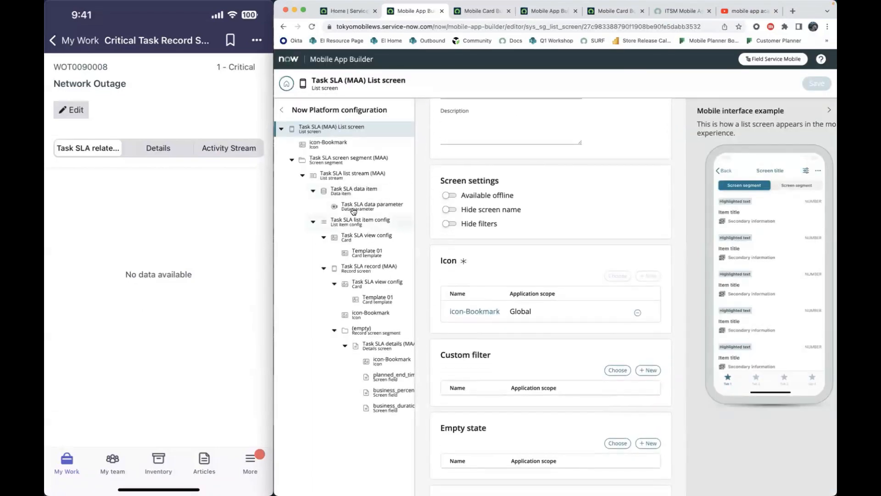
scroll(506, 271, "down", 5)
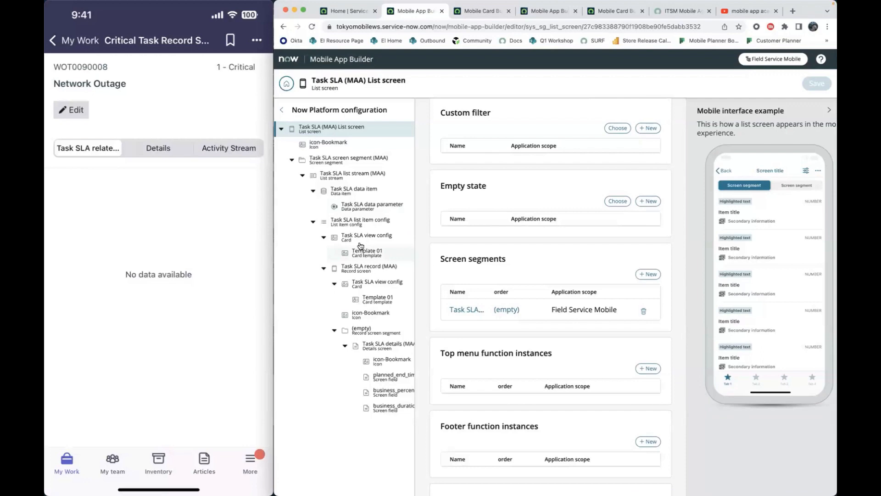
left_click(355, 191)
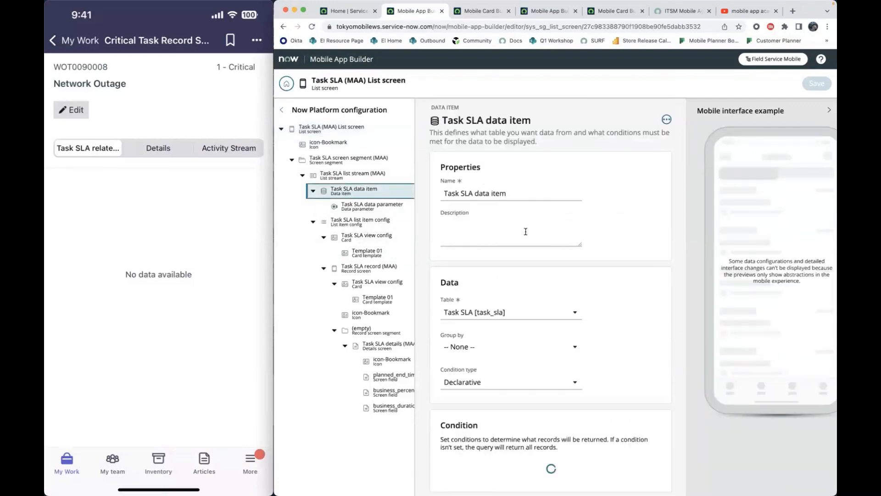
scroll(566, 254, "down", 2)
scroll(566, 254, "up", 2)
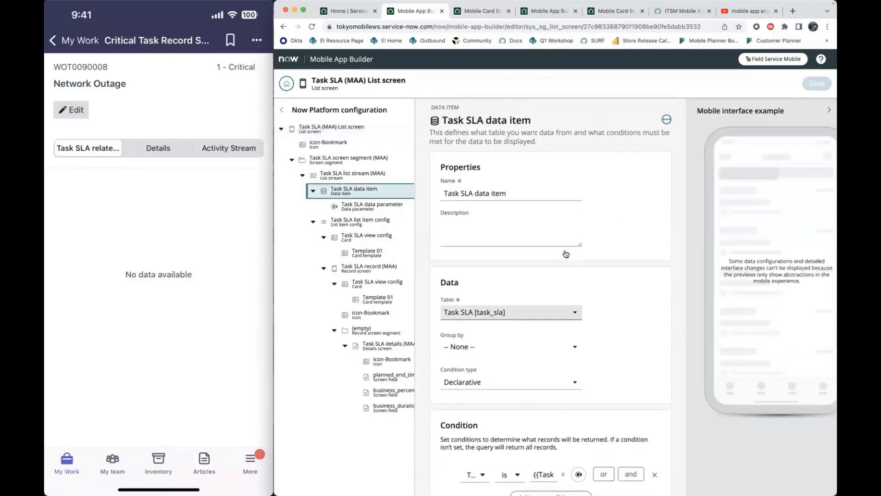
scroll(566, 254, "down", 3)
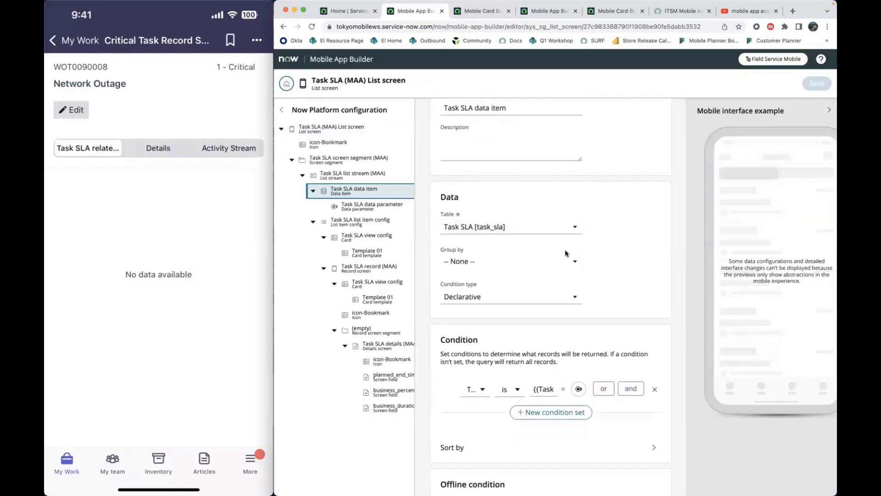
scroll(567, 254, "up", 1)
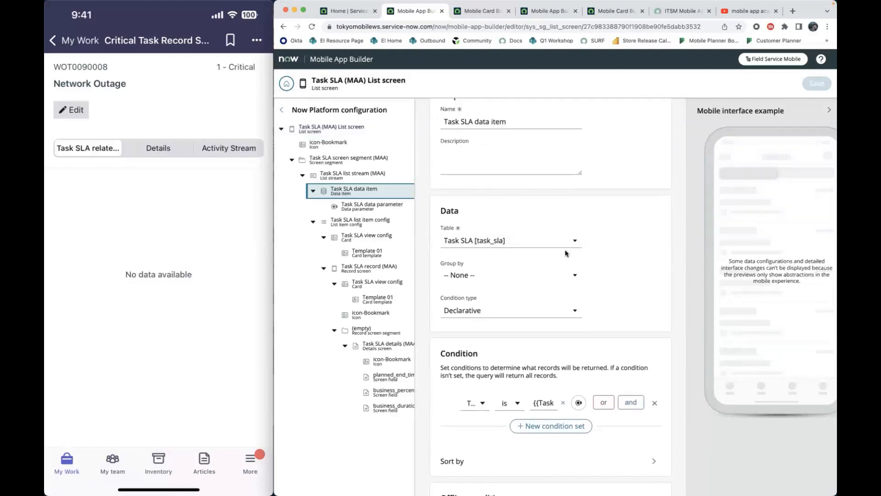
scroll(474, 222, "down", 1)
scroll(474, 223, "down", 2)
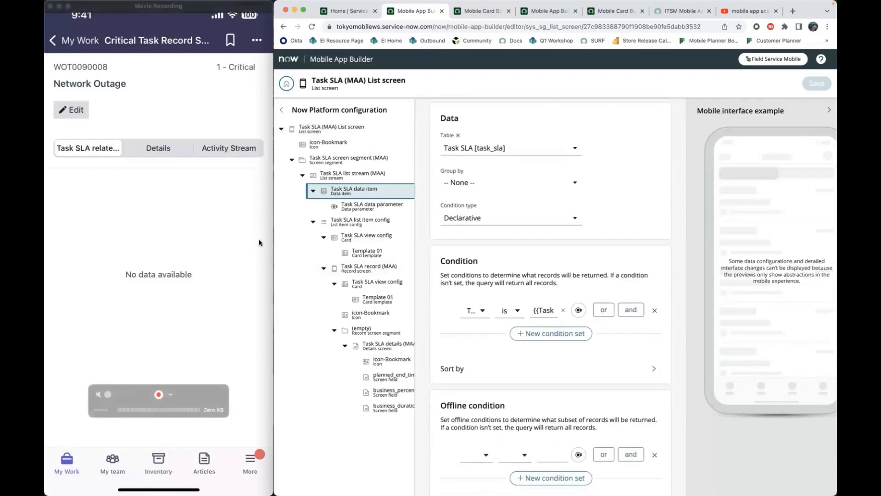
- Widen the browser window and review the Task SLA data item's full condition and parameters, then return to its list screen
left_click_drag(271, 245, 63, 220)
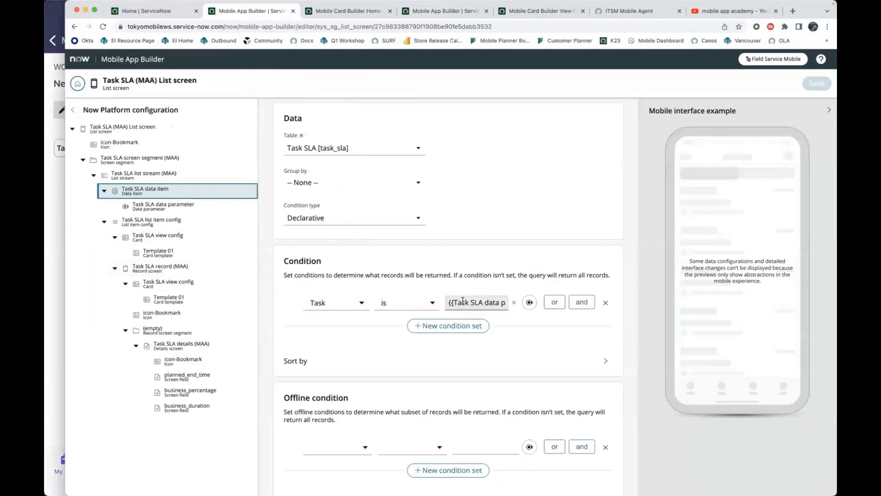
scroll(463, 301, "down", 3)
scroll(463, 301, "down", 1)
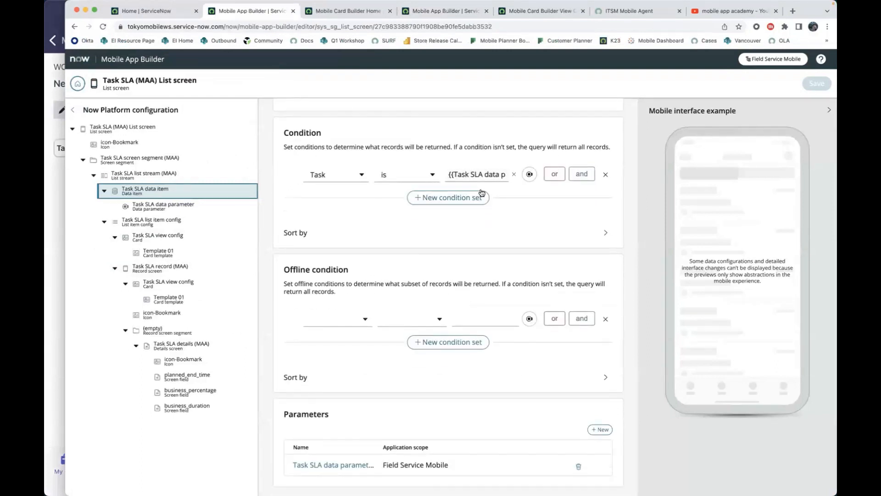
scroll(483, 178, "up", 1)
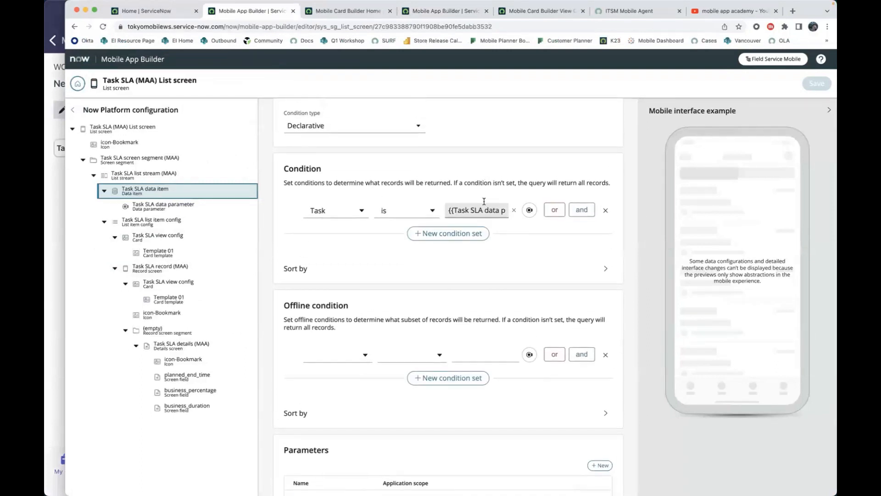
scroll(484, 201, "up", 7)
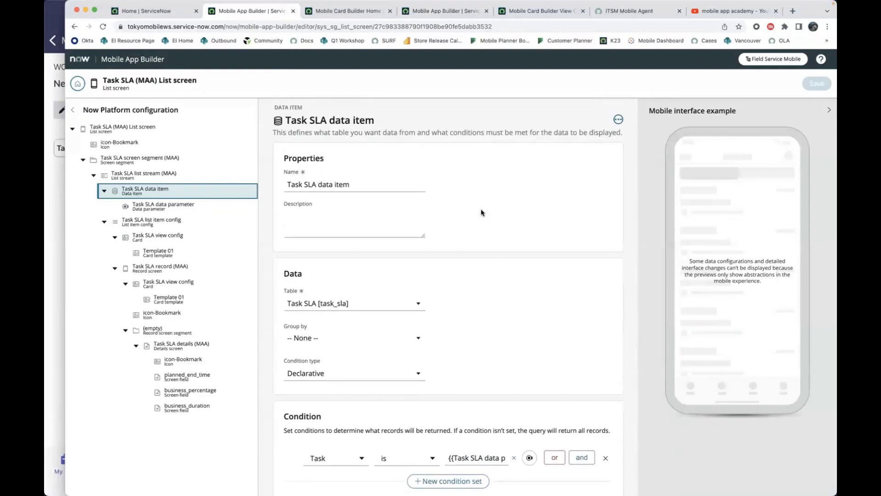
scroll(481, 213, "down", 4)
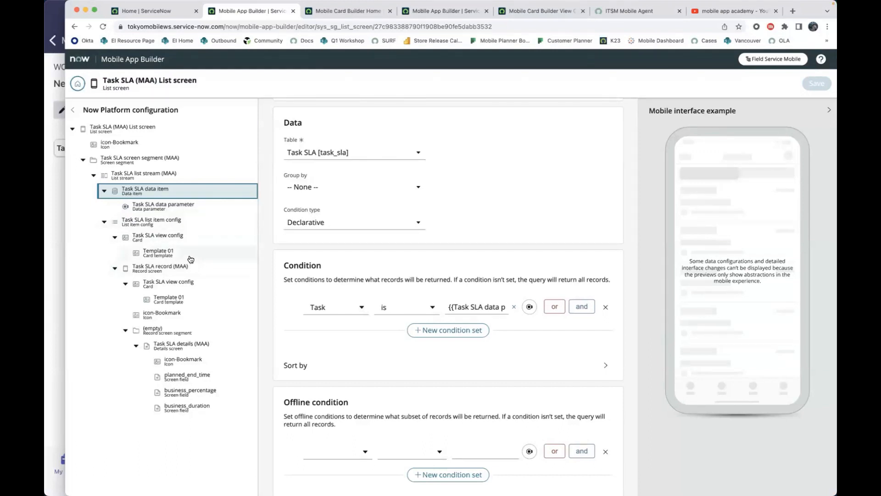
left_click(190, 131)
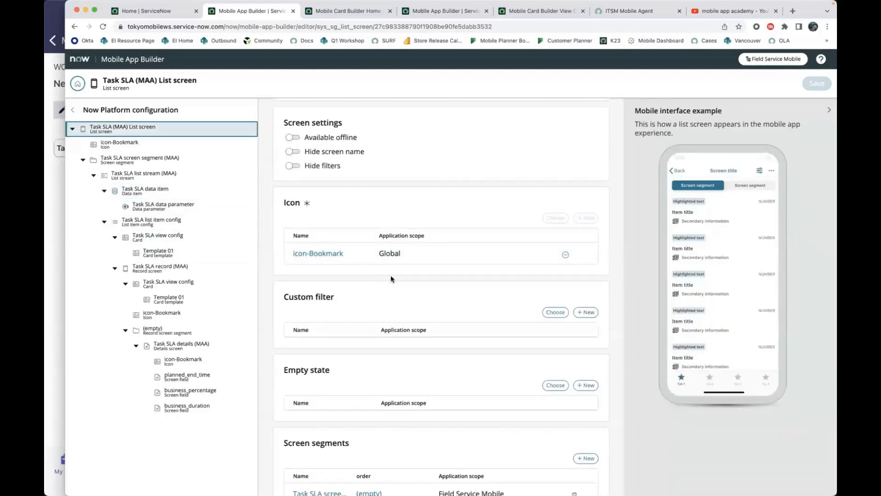
scroll(391, 276, "up", 5)
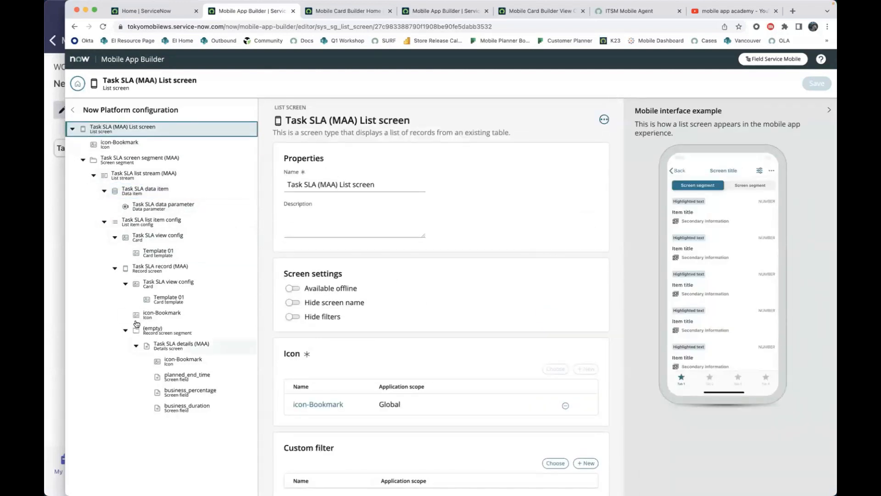
- Return to the Field Service Mobile screens list and narrow the browser window to uncover the phone display
key("ctrl+f")
left_click(161, 11)
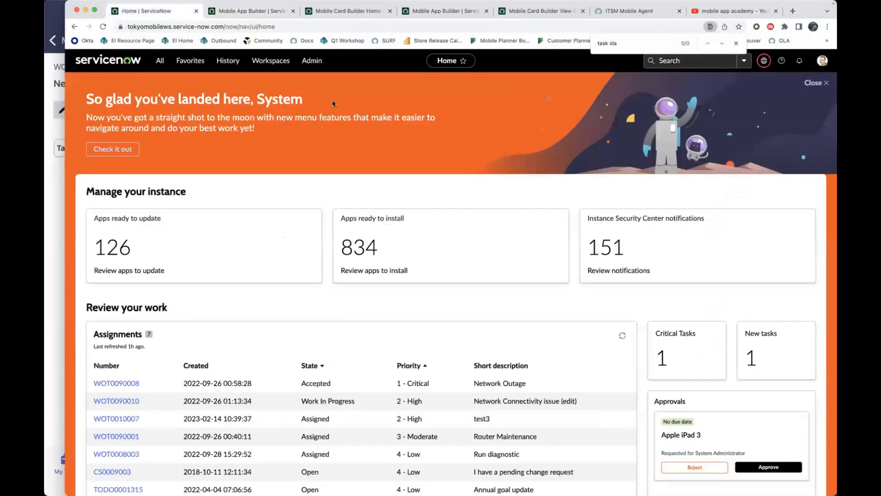
left_click(248, 11)
left_click(78, 83)
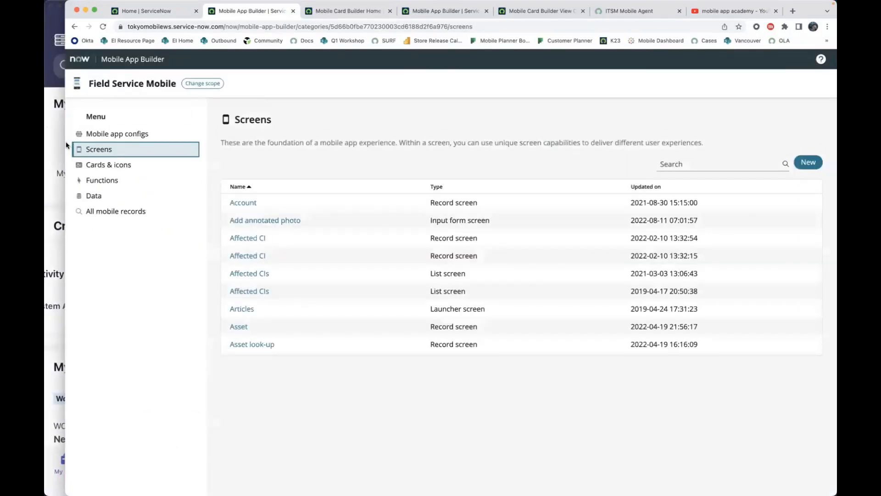
left_click_drag(65, 145, 274, 172)
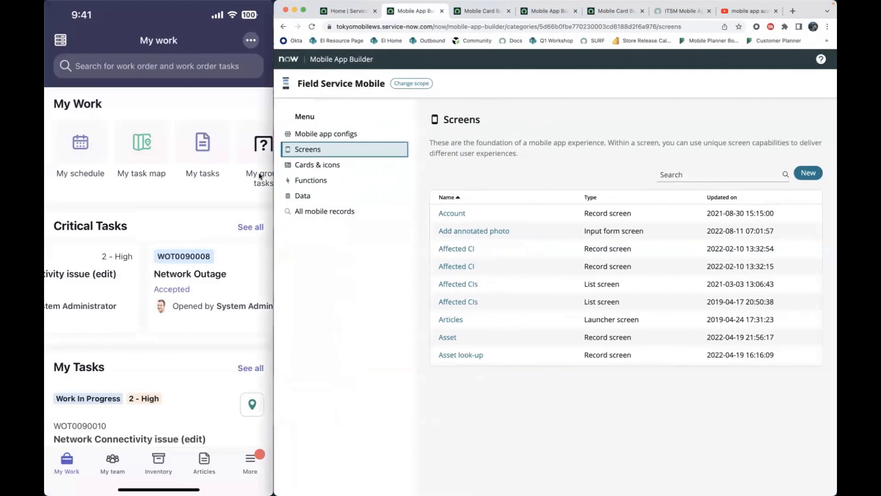
- Search the screens for "my" and open the My work launcher screen
left_click(710, 174)
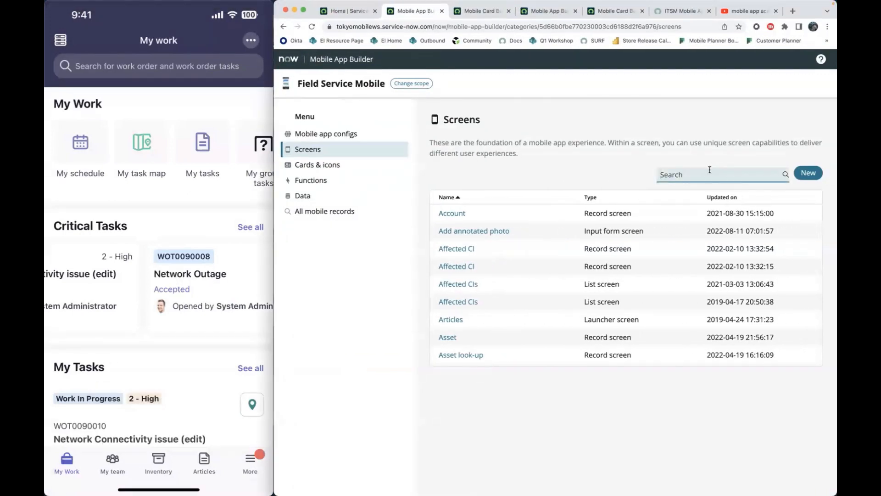
type("my work")
left_click(455, 213)
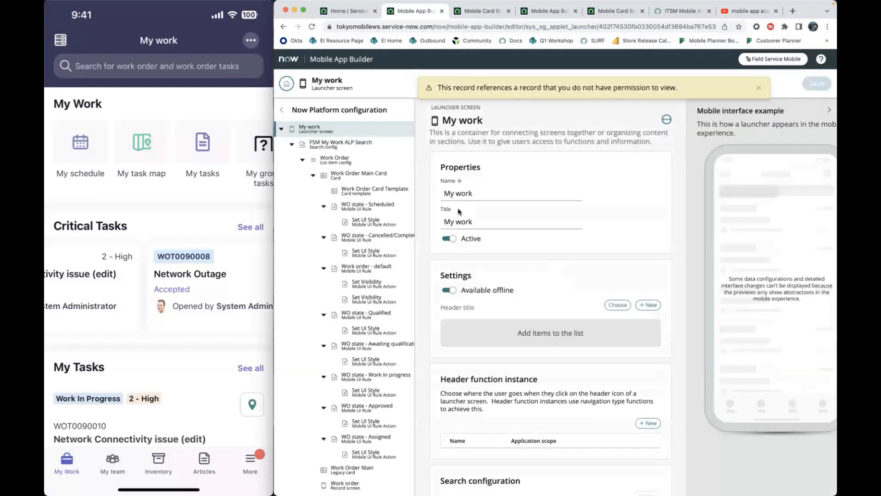
- Open the My Work icon section from the launcher sections of the My work screen
scroll(494, 346, "down", 10)
scroll(495, 345, "up", 1)
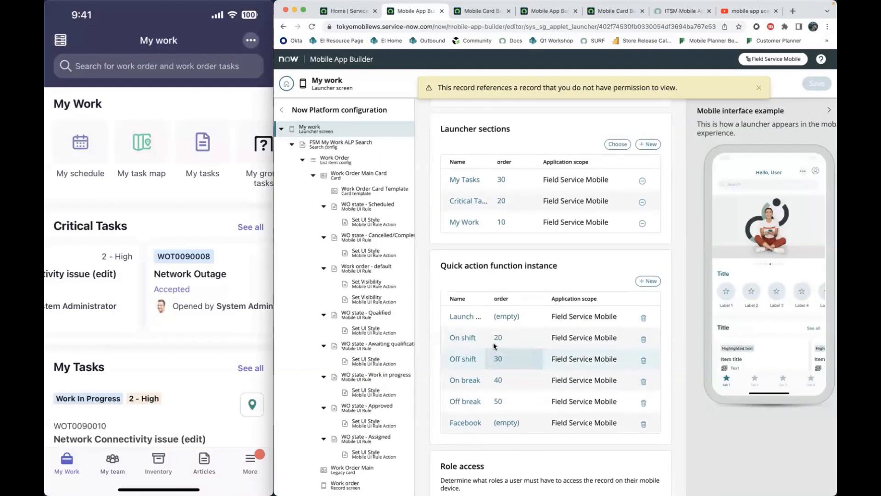
left_click(467, 224)
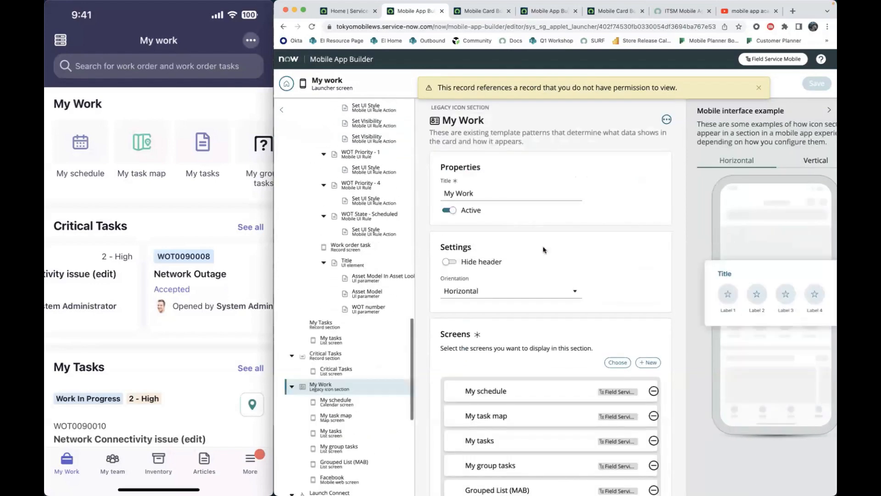
- Add the Task SLA (MAA) List screen to the My Work section's screens and save the launcher screen
scroll(543, 257, "down", 4)
left_click(618, 197)
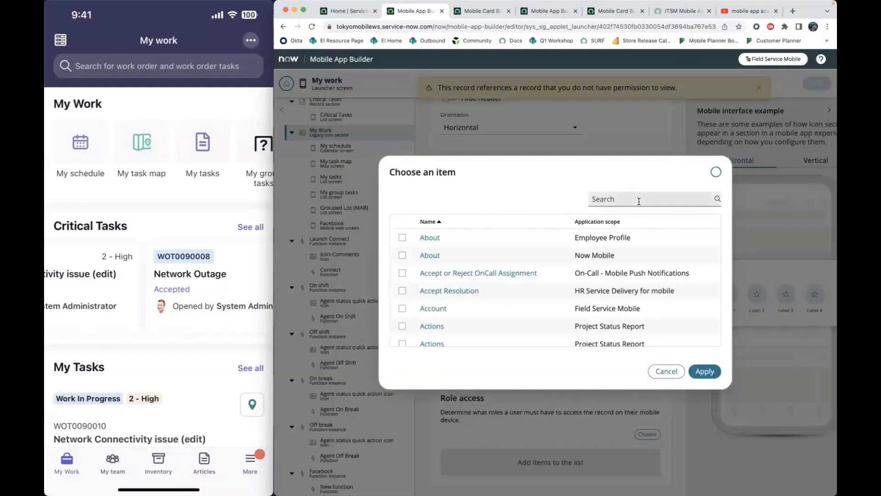
left_click(639, 202)
type("task sla")
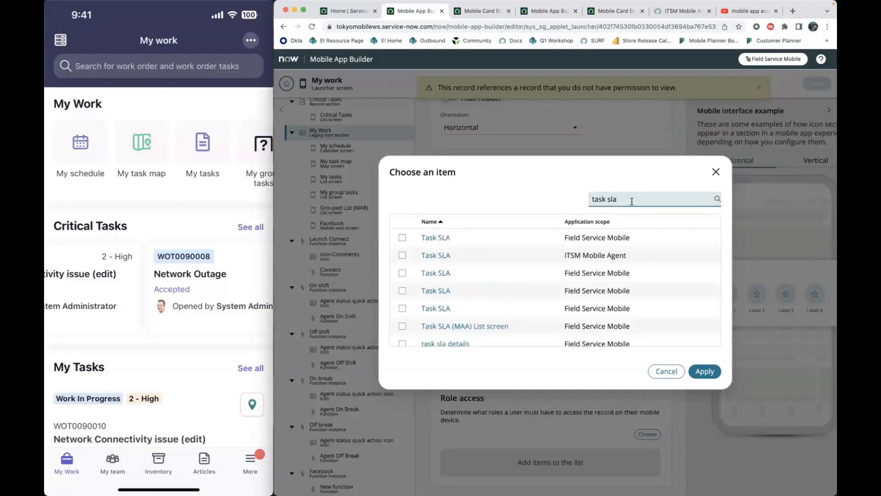
left_click(402, 326)
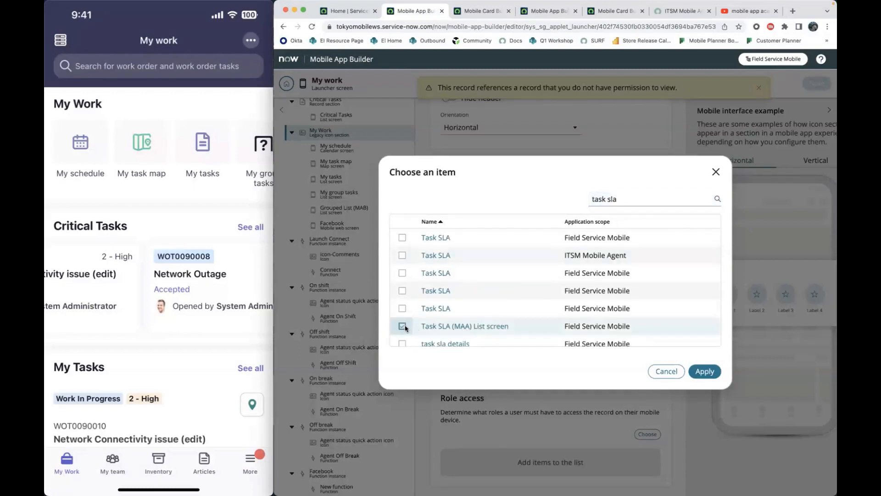
left_click(704, 371)
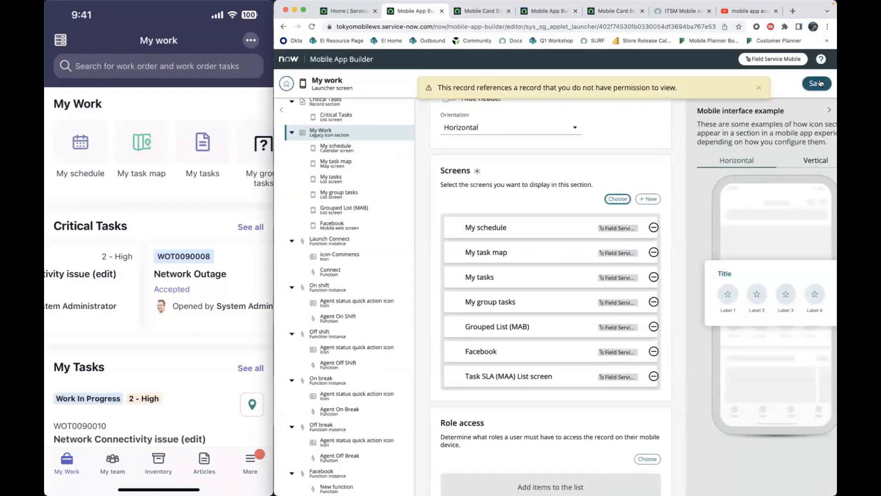
left_click(821, 83)
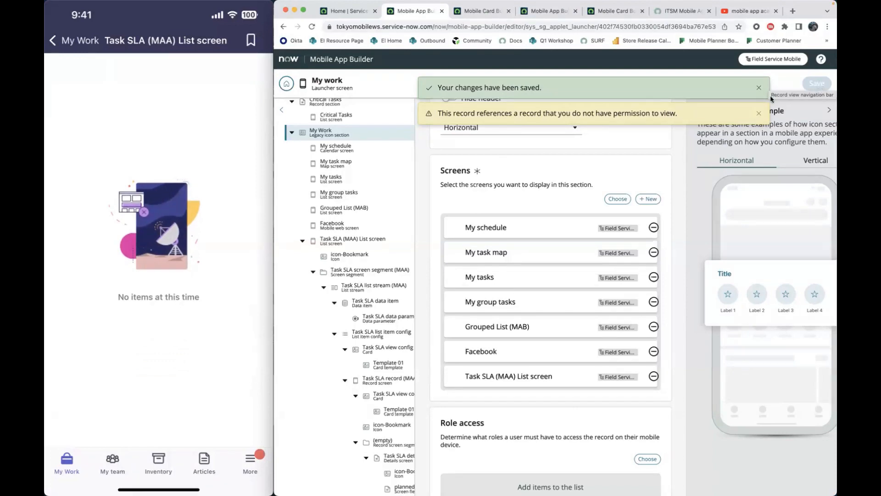
- Check the My work configuration tree and compare it with the Critical Tasks configuration and its related list map
scroll(348, 180, "down", 15)
scroll(348, 180, "up", 15)
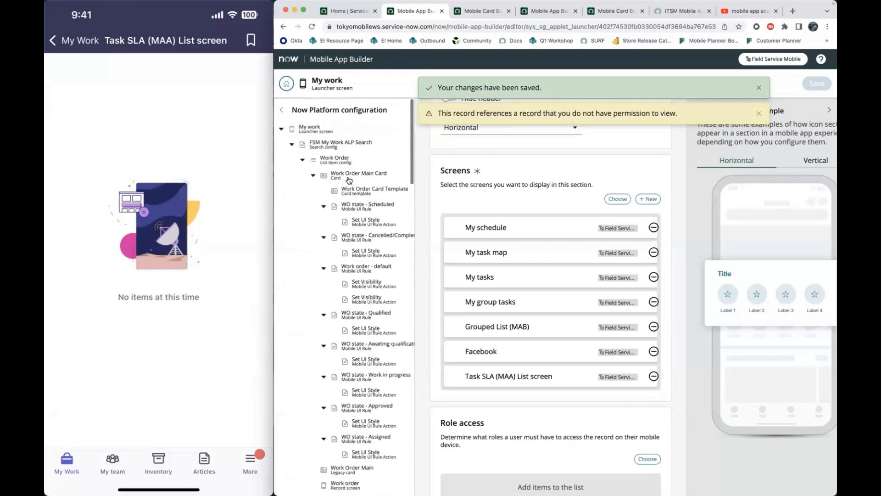
left_click(478, 11)
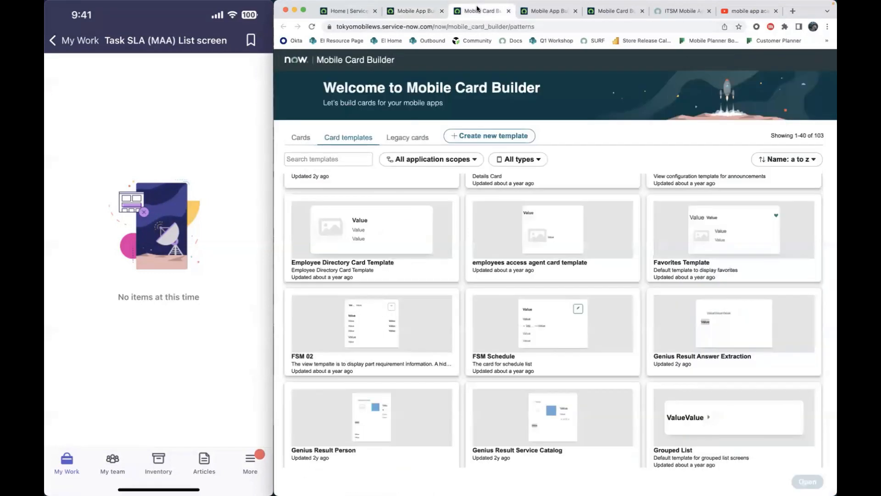
left_click(543, 10)
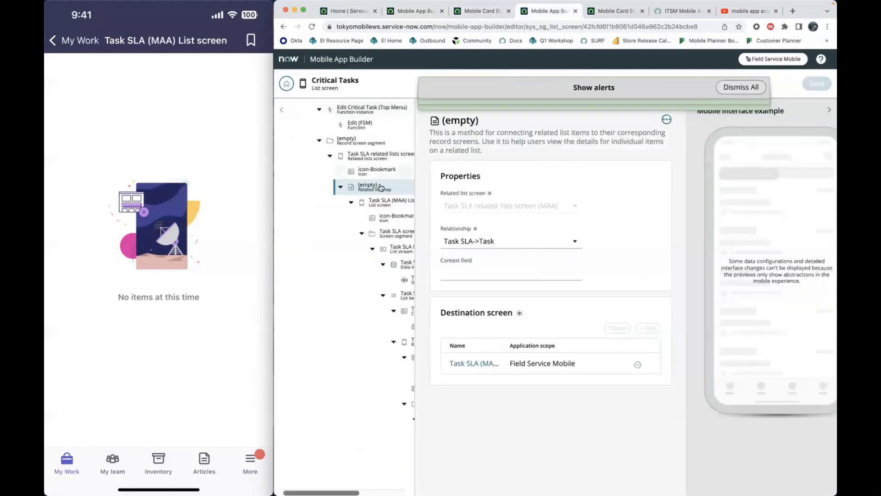
scroll(372, 184, "up", 10)
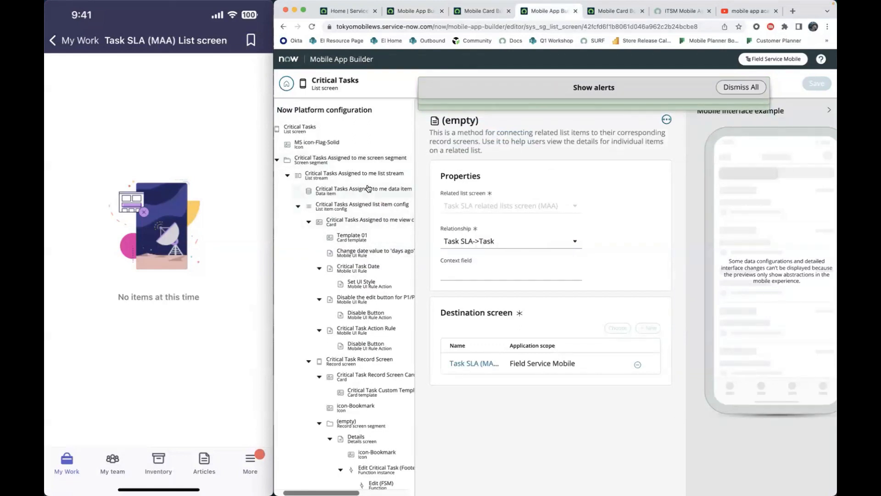
left_click(419, 9)
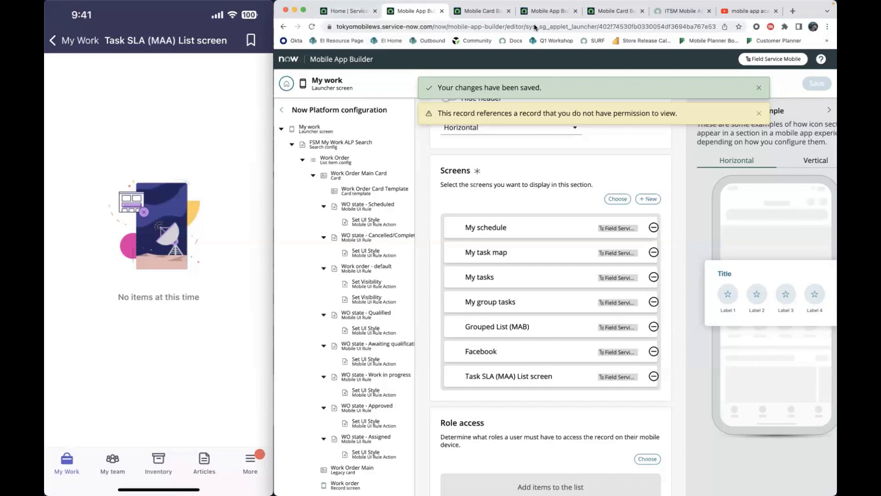
- Return to the Field Service Mobile screens, search for "task sla" and open the Task SLA (MAA) List screen
left_click(363, 14)
left_click(409, 14)
left_click(286, 84)
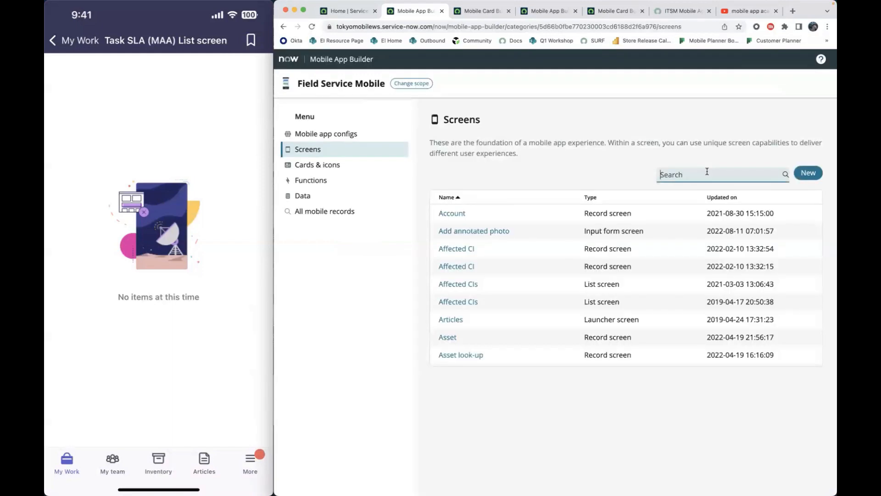
type("task sla")
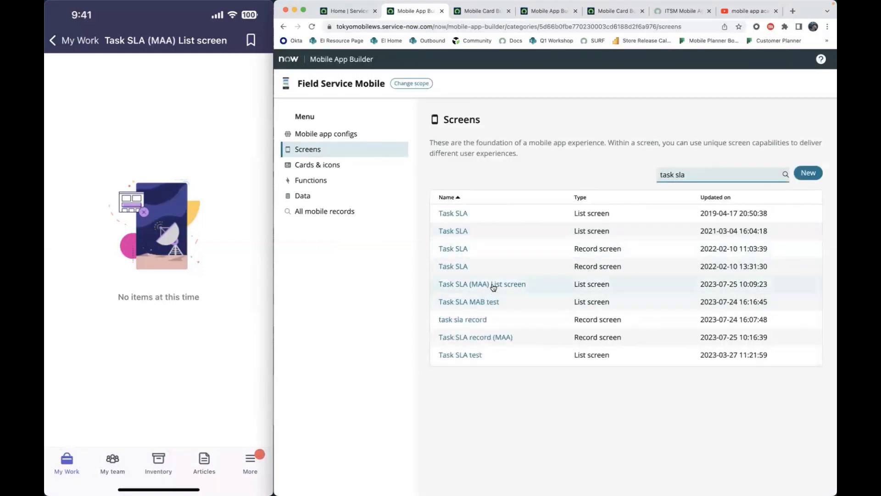
left_click(495, 286)
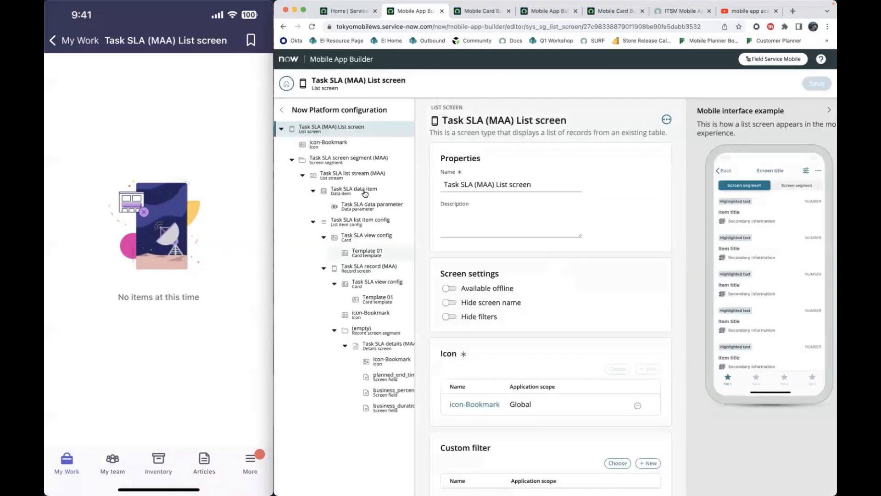
- Remove the condition from the Task SLA data item of the Task SLA (MAA) List screen and save the change
left_click(364, 194)
scroll(551, 257, "down", 8)
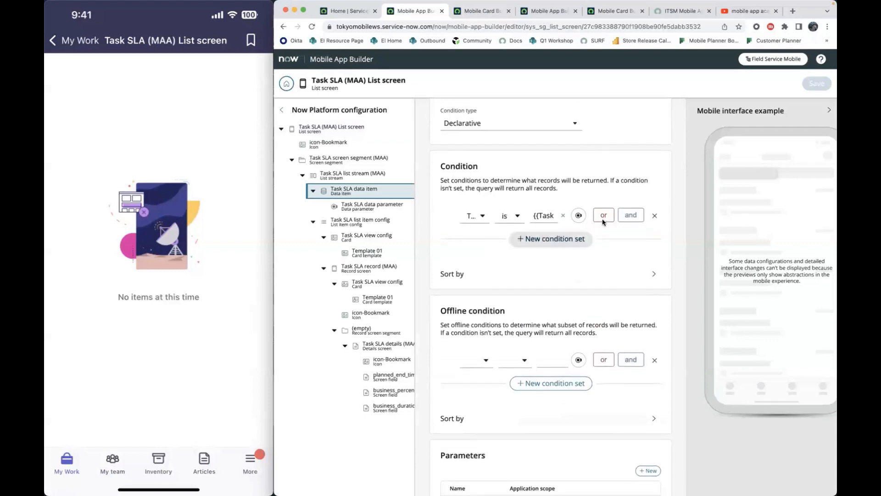
left_click(655, 216)
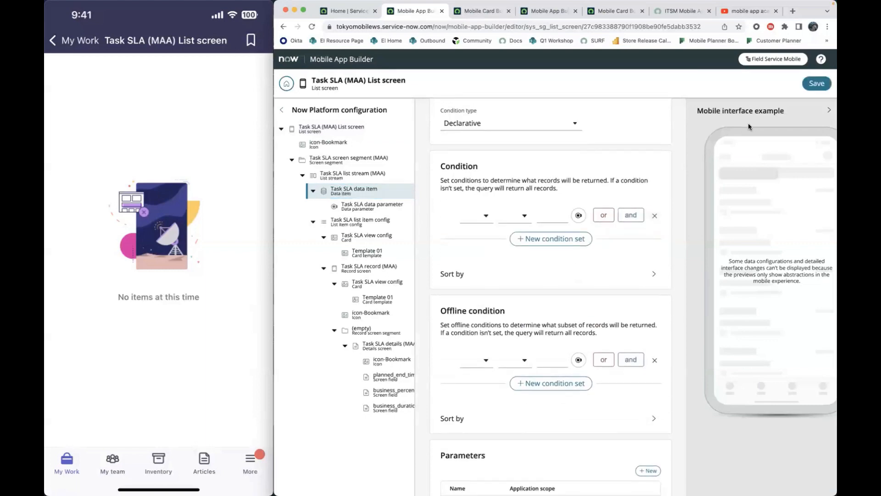
left_click(825, 86)
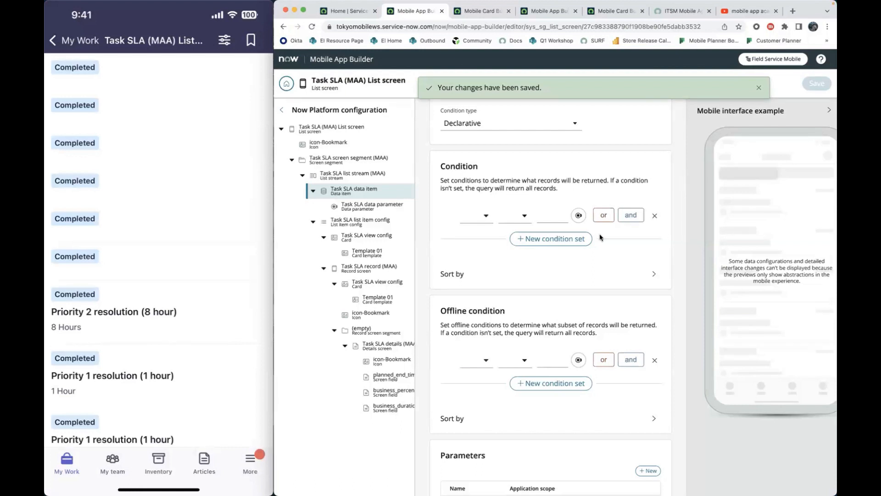
- Add a condition to the Task SLA data item requiring Task to be the Task SLA data parameter, and save
left_click(478, 217)
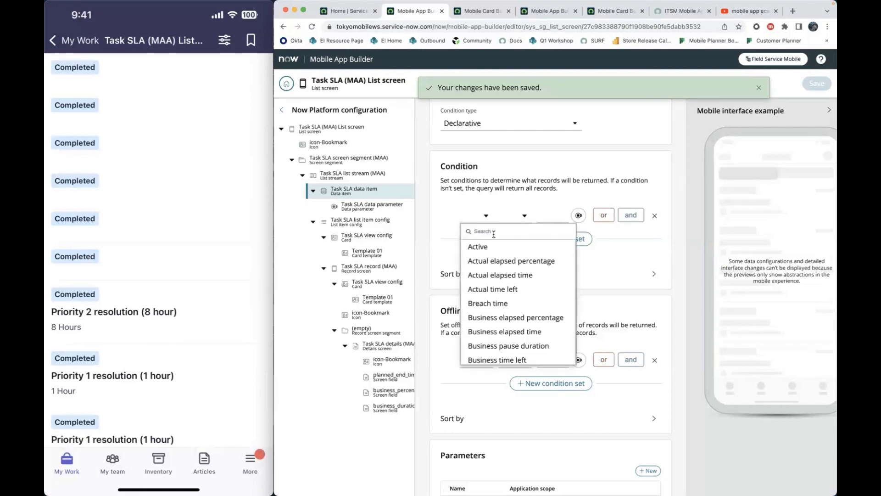
type("task")
left_click(491, 248)
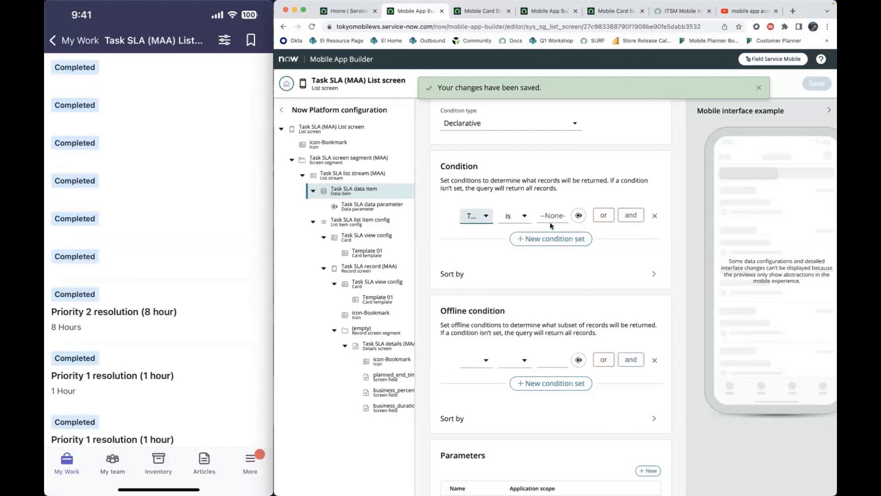
left_click(579, 215)
left_click(568, 251)
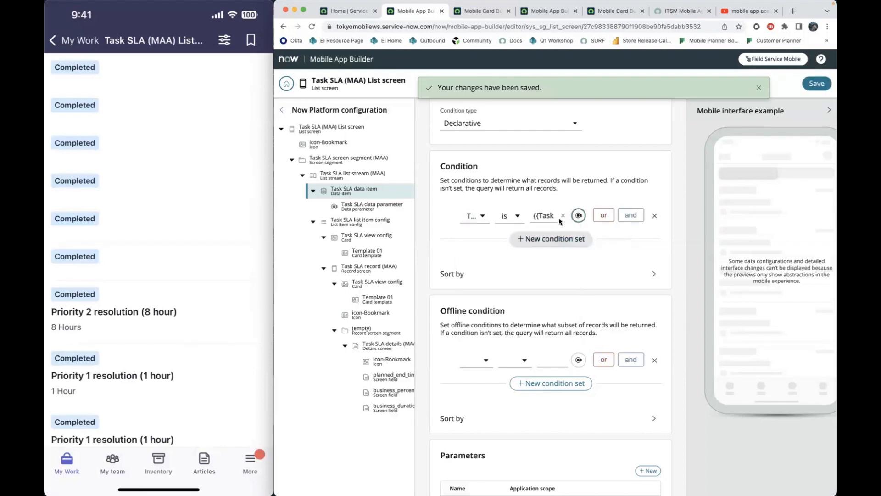
left_click(817, 83)
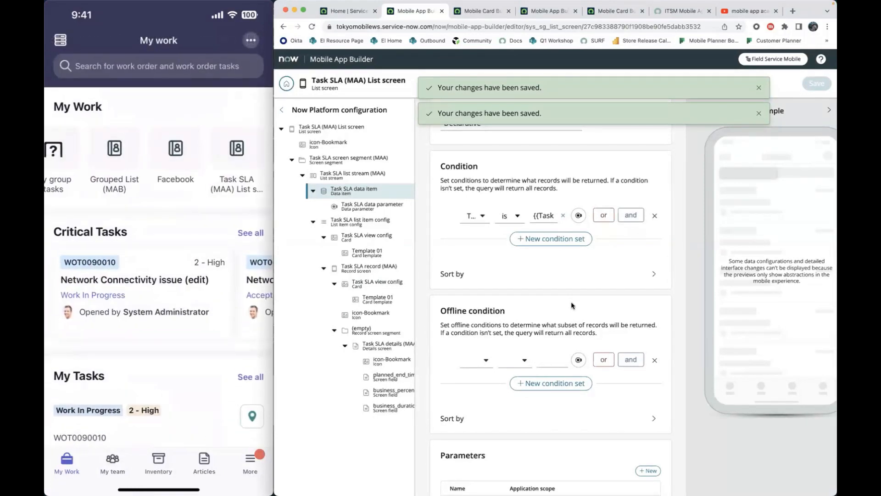
- Switch to the Critical Tasks configuration and open its Critical Task Record Screen
left_click(480, 14)
left_click(540, 14)
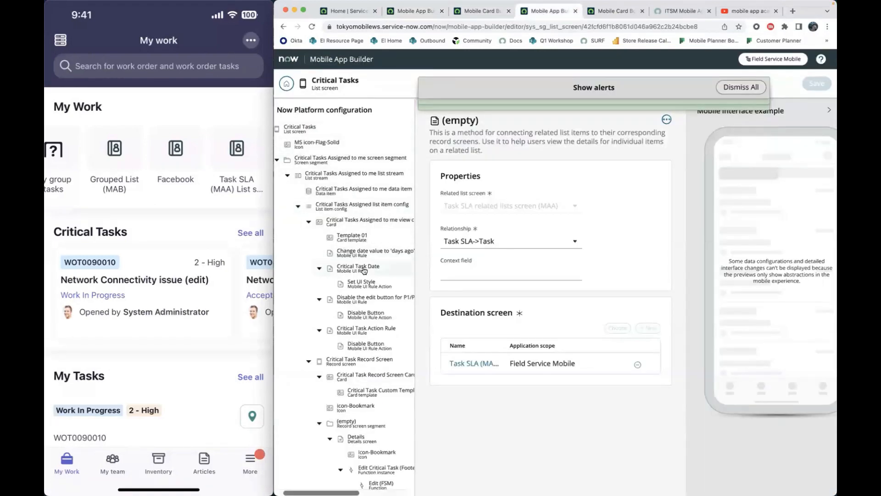
scroll(364, 270, "down", 3)
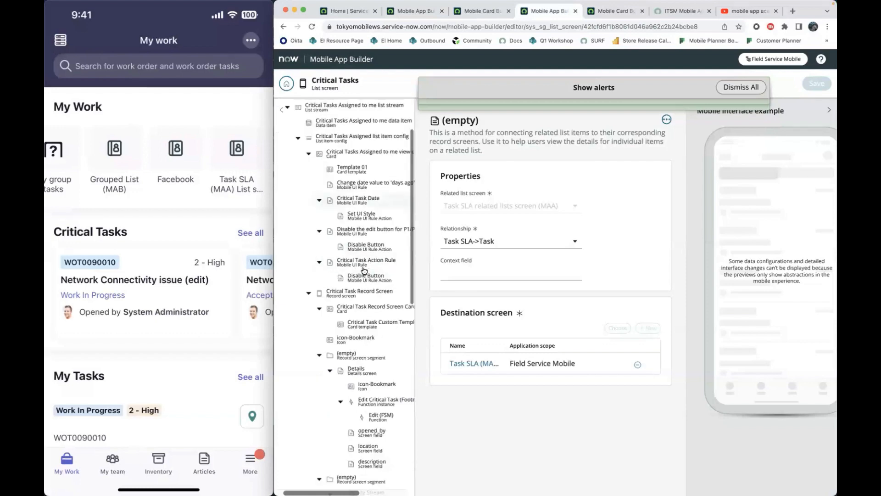
scroll(370, 295, "down", 1)
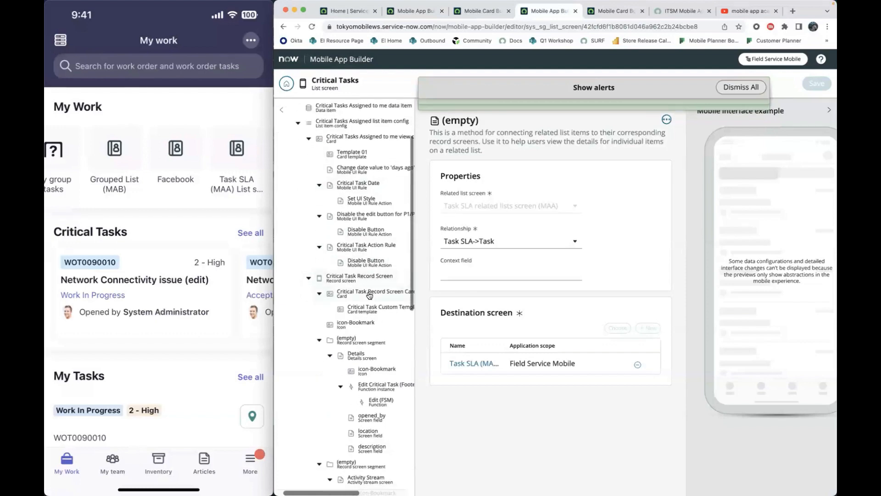
scroll(370, 295, "up", 1)
left_click(370, 294)
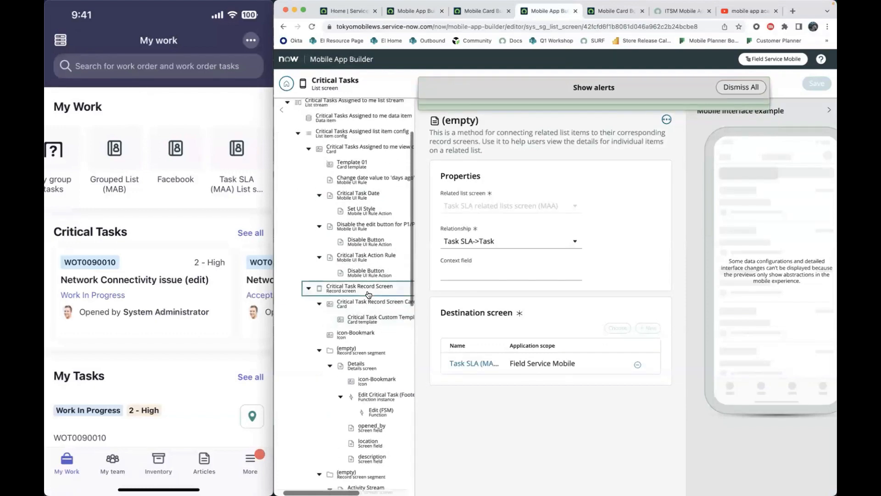
- Open the third record screen segment and review the settings of its embedded Task SLA related lists screen (MAA)
scroll(517, 333, "down", 4)
scroll(517, 333, "down", 10)
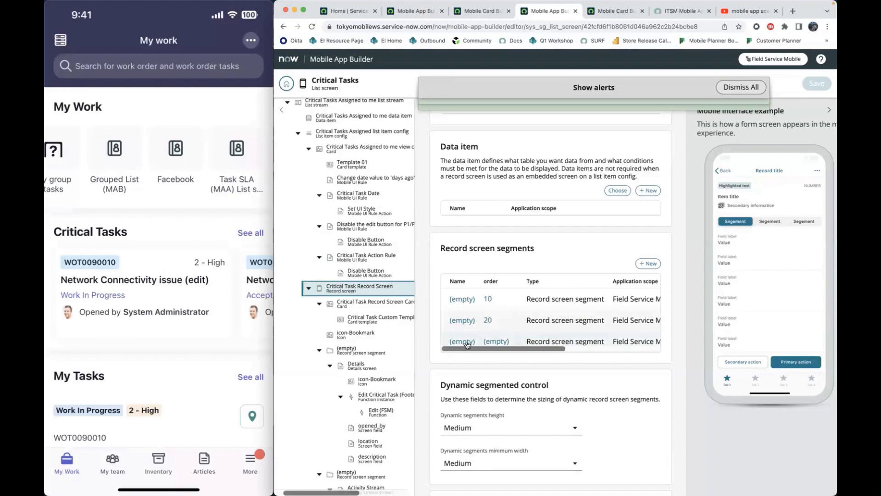
left_click(466, 345)
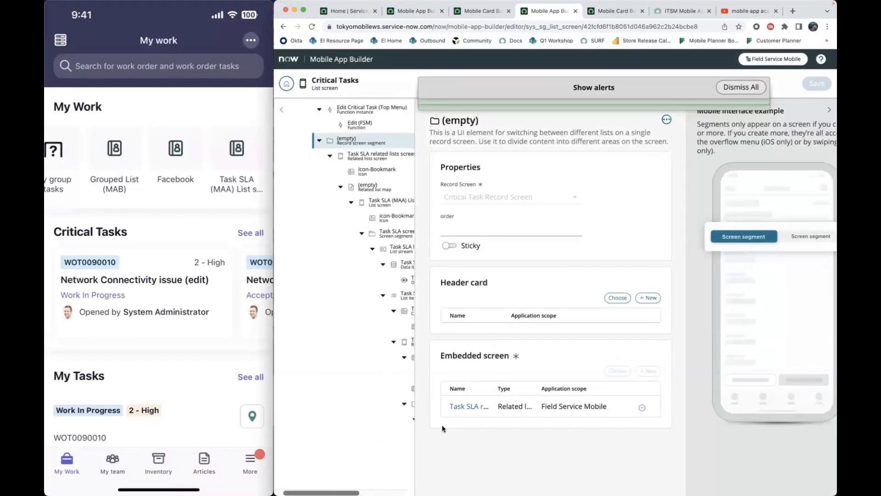
left_click(469, 406)
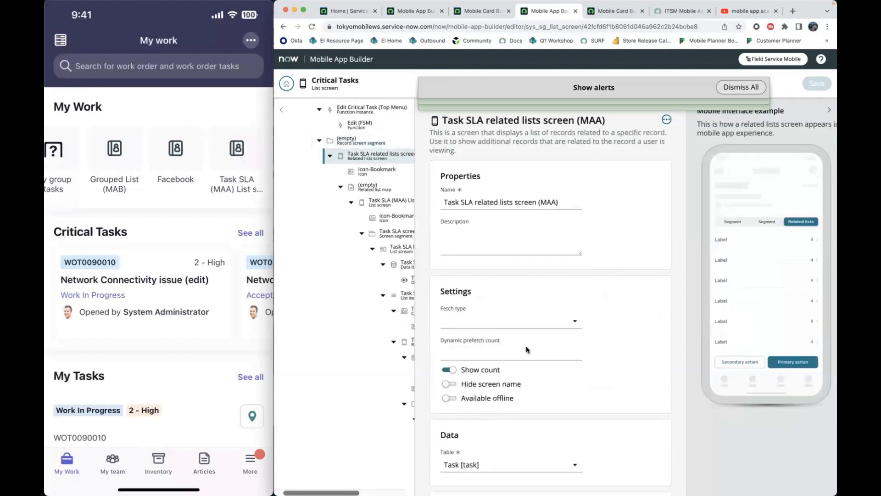
scroll(526, 348, "down", 5)
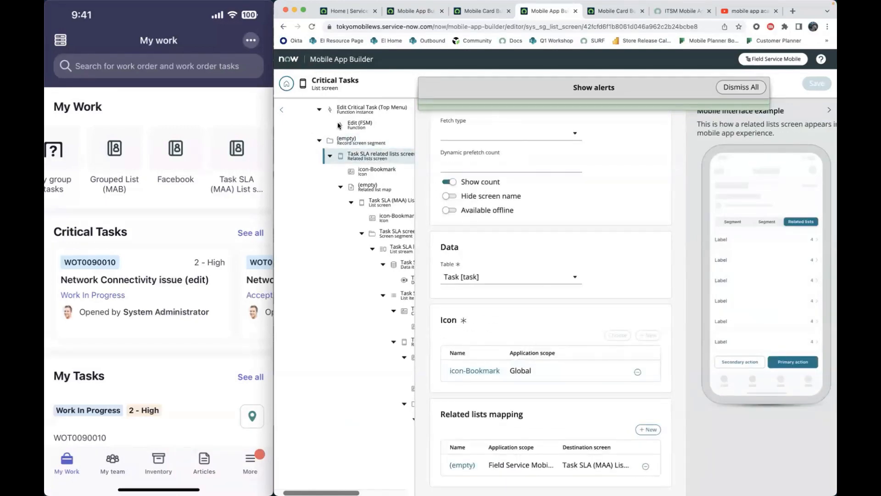
scroll(517, 246, "up", 5)
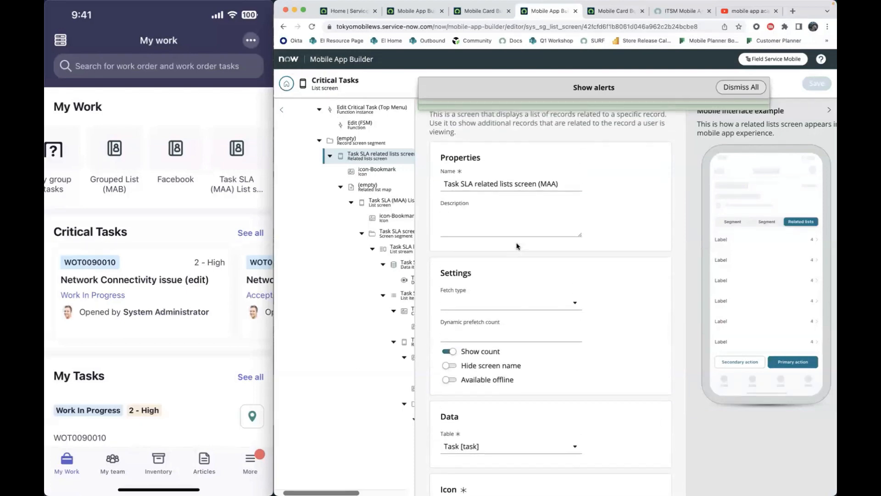
- Set the related lists screen's data table to Task SLA [task_sla] and save
scroll(518, 247, "down", 3)
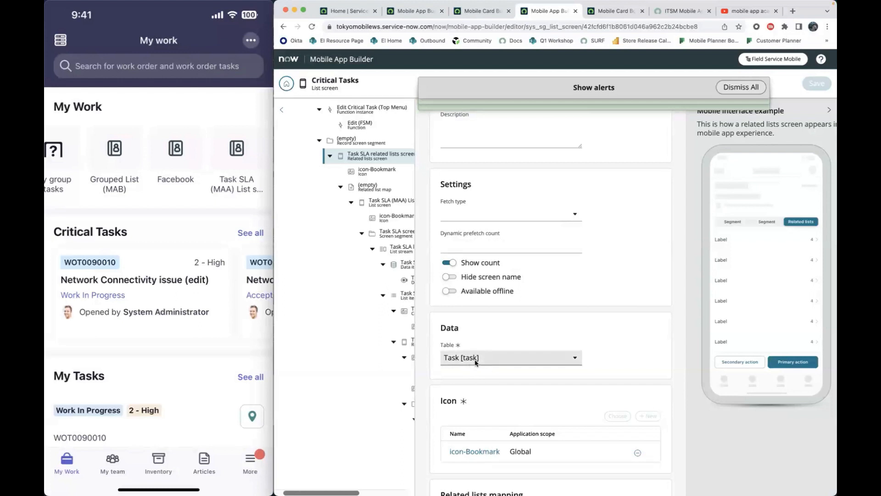
left_click(571, 358)
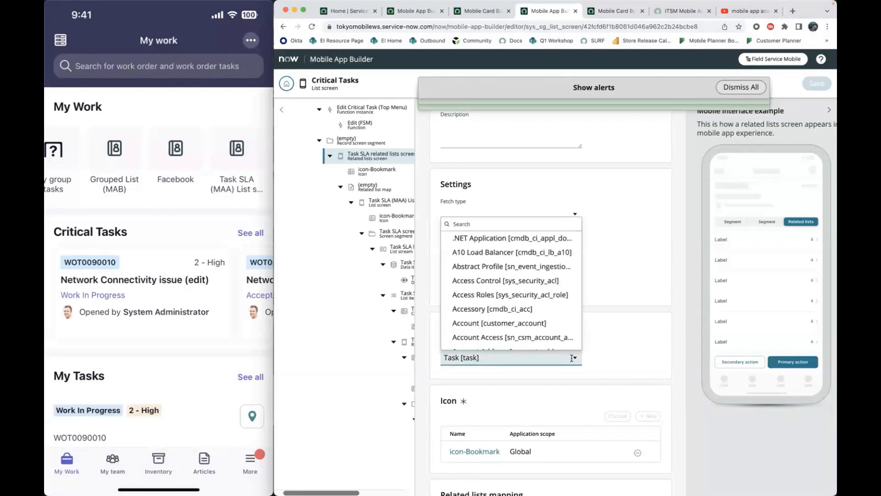
type("tas")
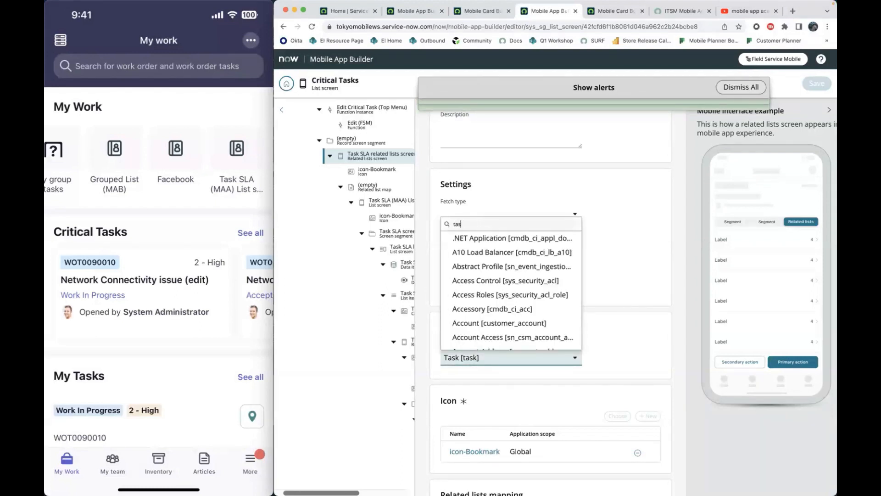
type("k_sla")
key("Return")
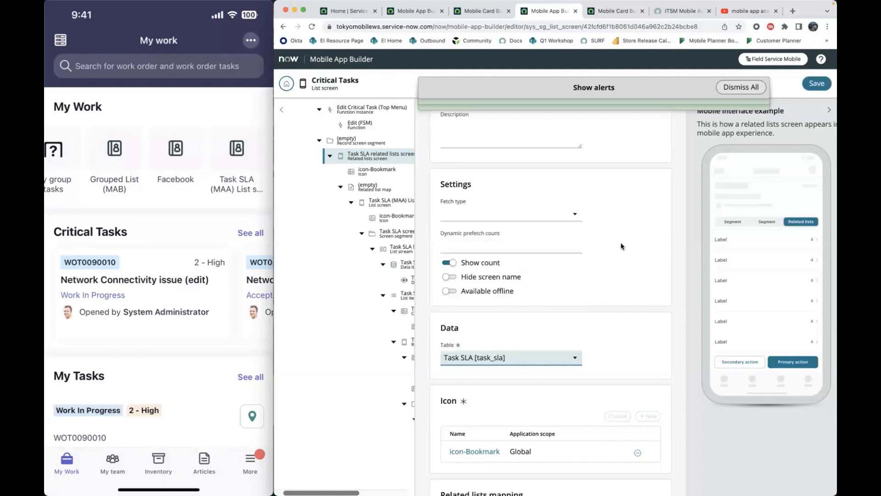
left_click(817, 83)
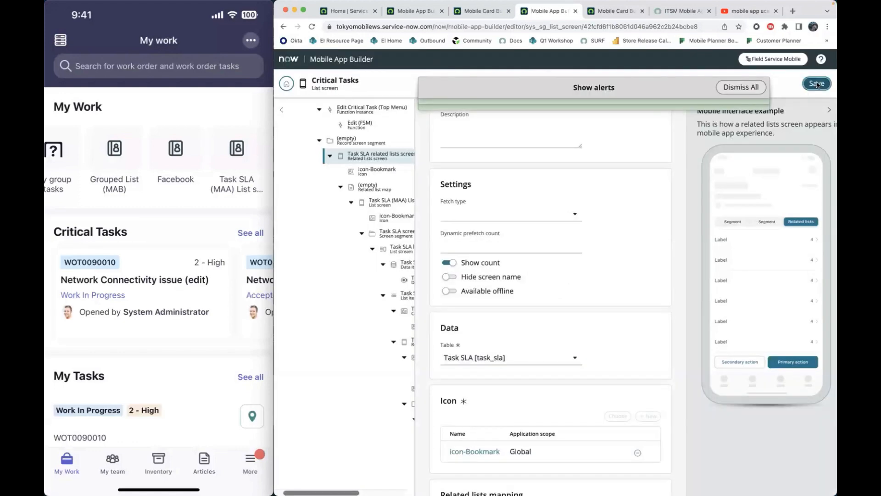
- Open the related list map of the Task SLA related lists screen (MAA) and check the available relationship options
scroll(564, 356, "down", 2)
left_click(462, 465)
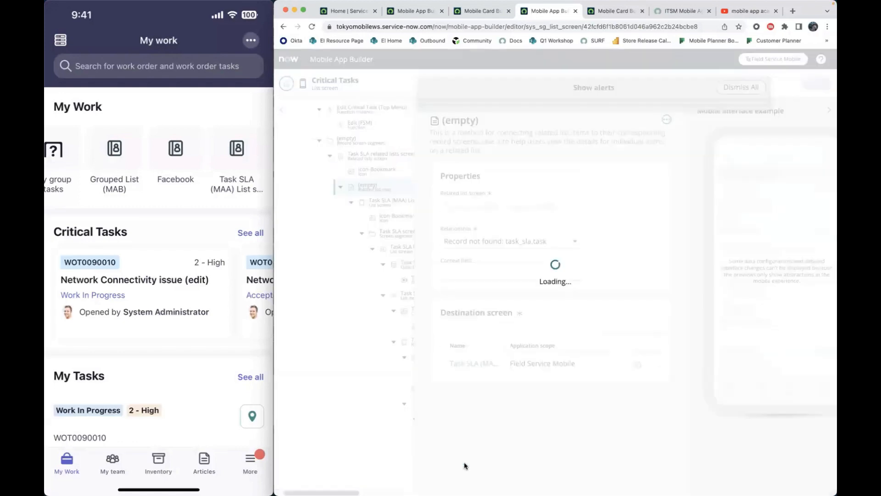
left_click(551, 242)
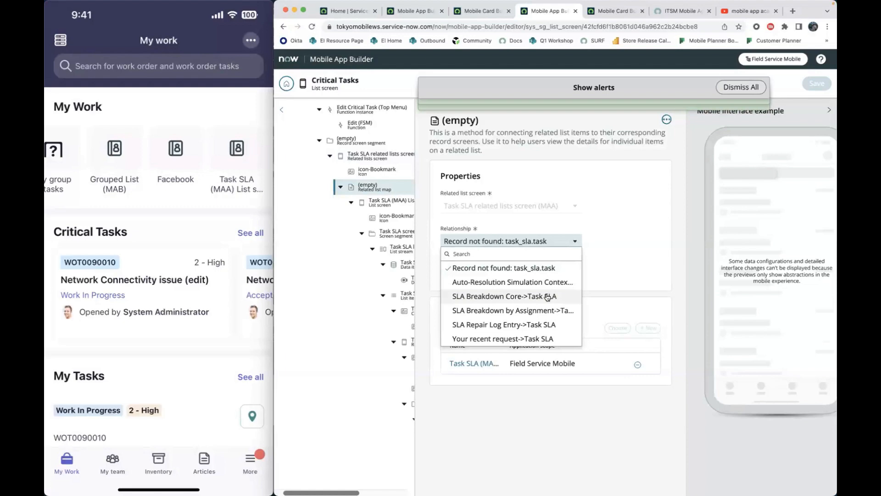
left_click(541, 241)
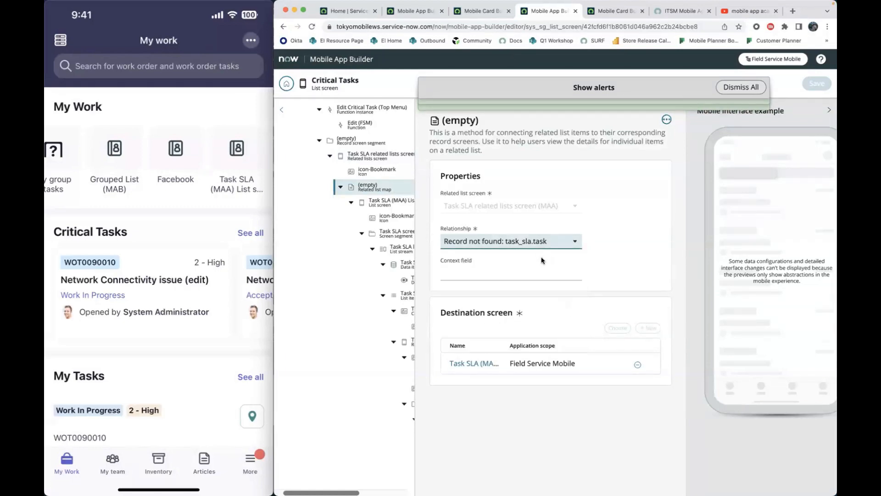
left_click(534, 242)
left_click(636, 219)
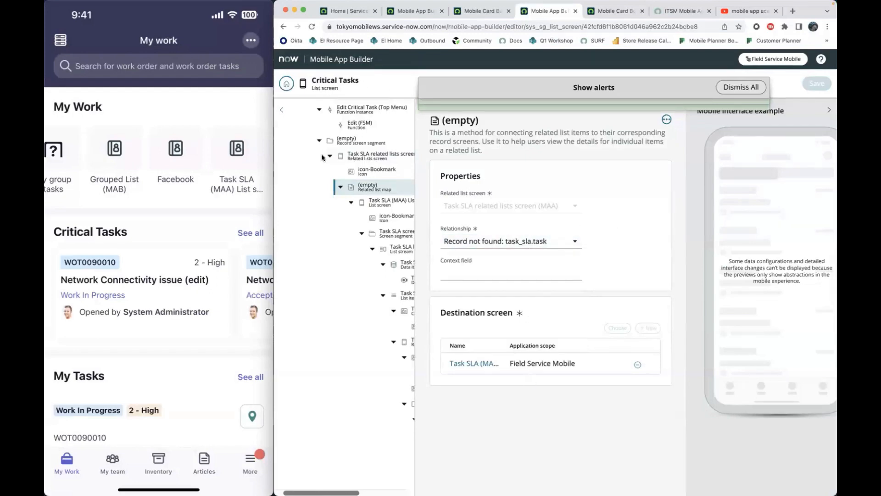
- Return to the Field Service Mobile screens and search for "critical task"
left_click(286, 90)
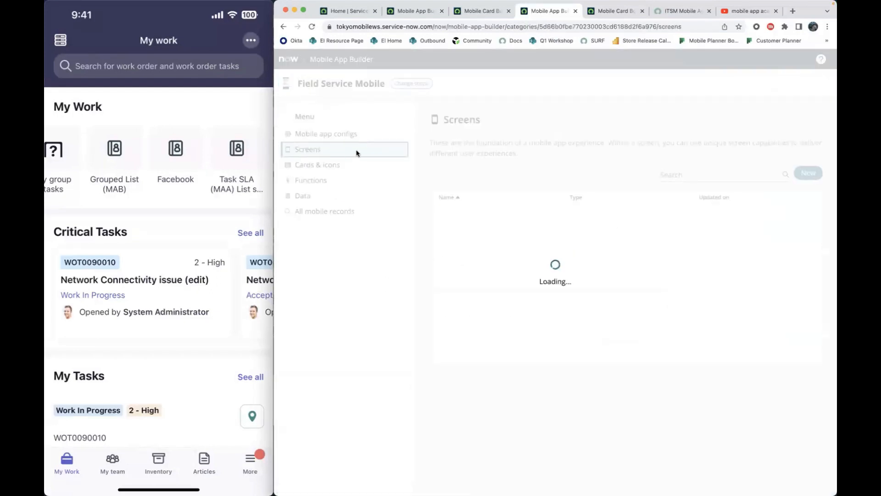
left_click(700, 175)
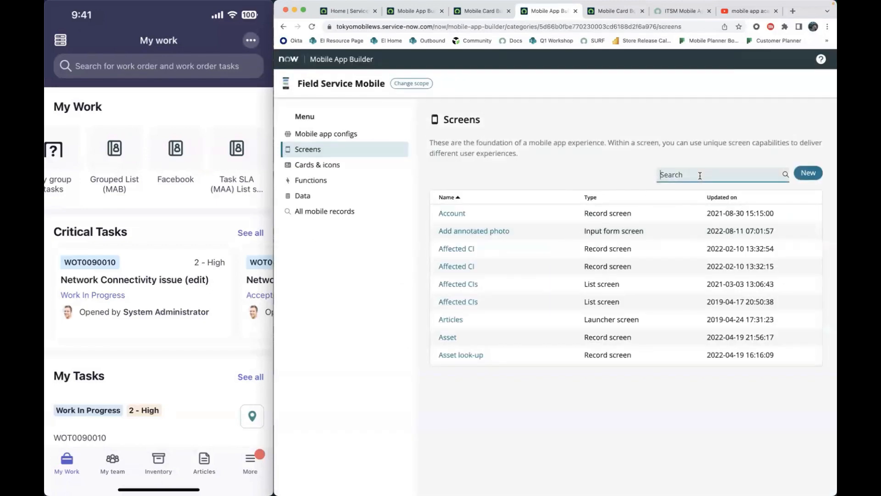
type("task sla")
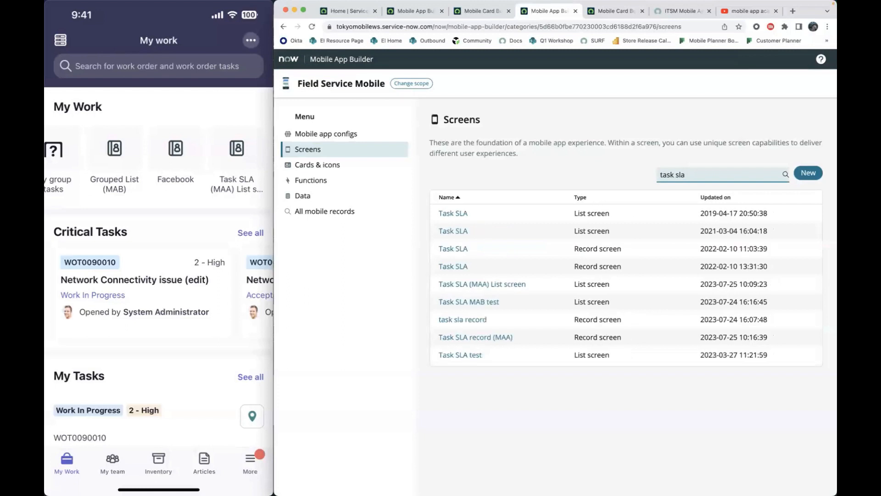
key("BackSpace")
type("critical")
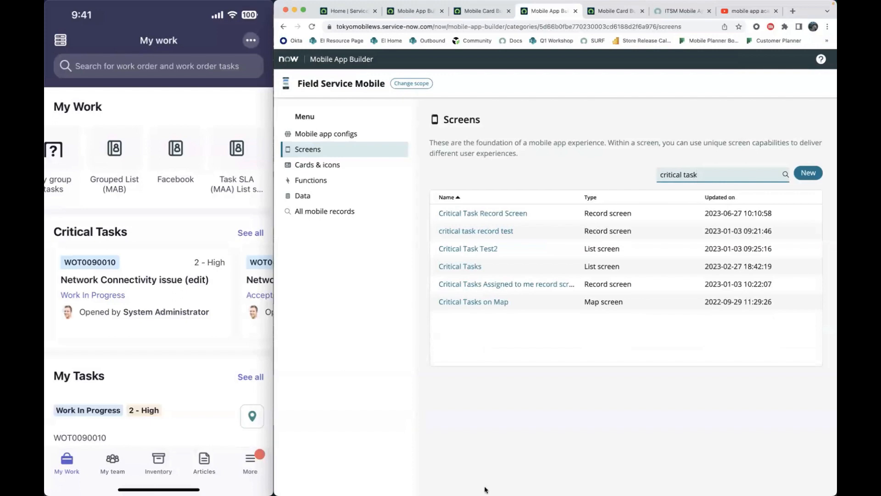
- Switch to Notes and check the parameterized data item note for which table a related list should use
mouse_move(483, 491)
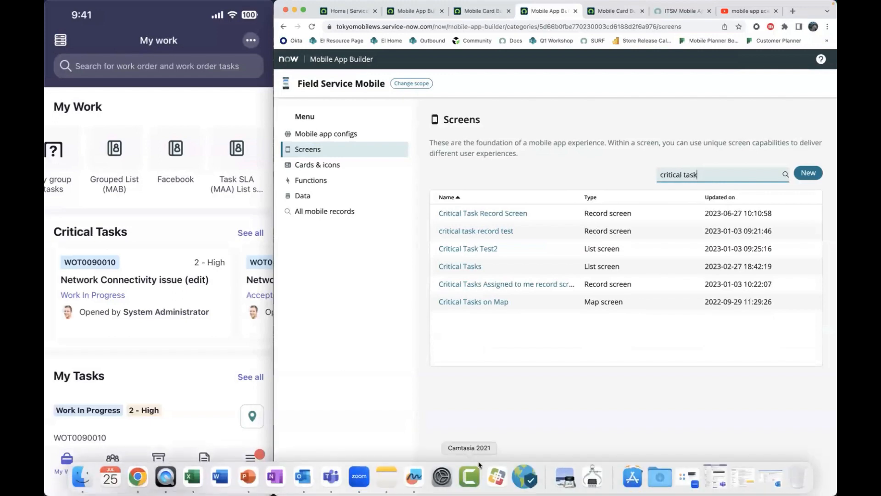
left_click(387, 477)
scroll(614, 266, "down", 3)
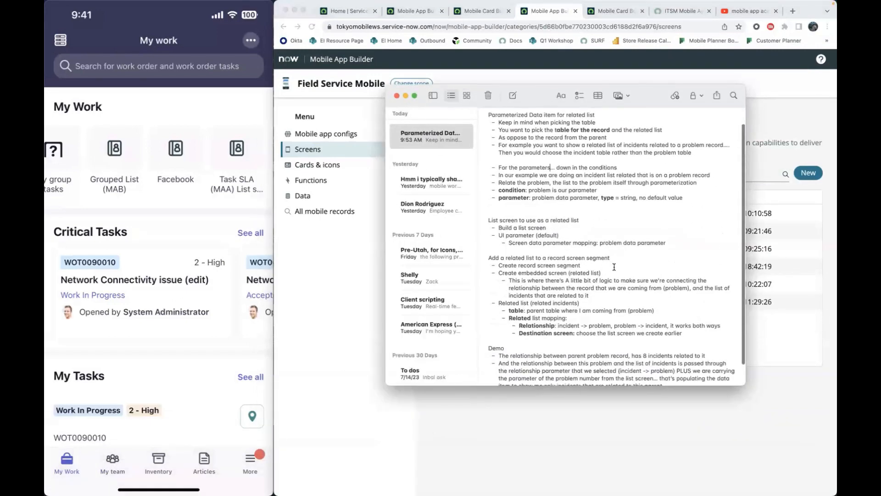
scroll(615, 267, "down", 1)
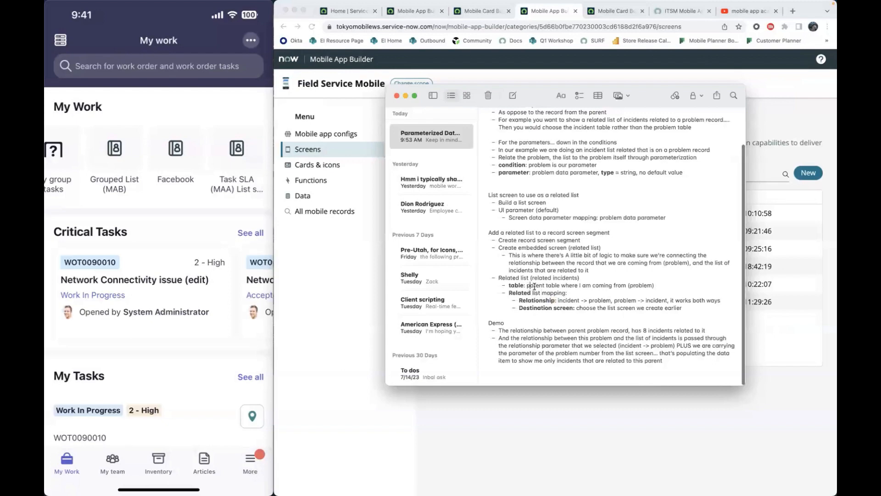
left_click_drag(528, 286, 620, 286)
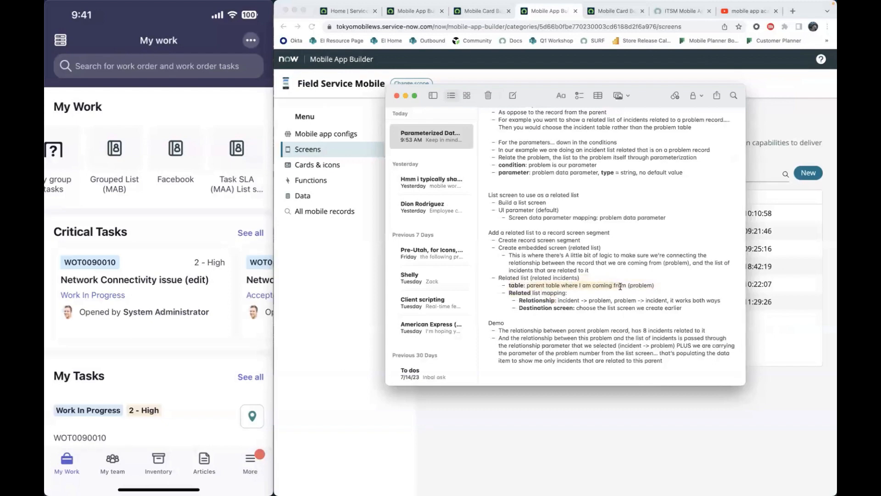
- Return to Mobile App Builder and open the Critical Tasks list screen from the search results
left_click(630, 408)
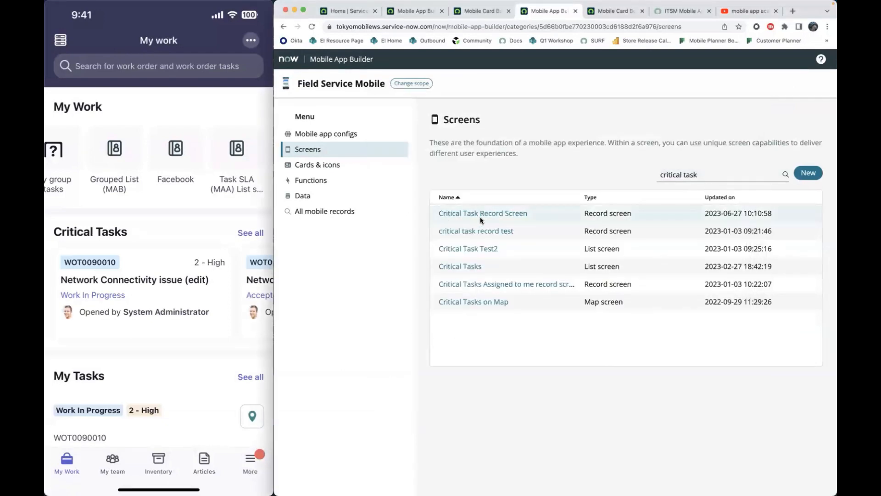
left_click(467, 268)
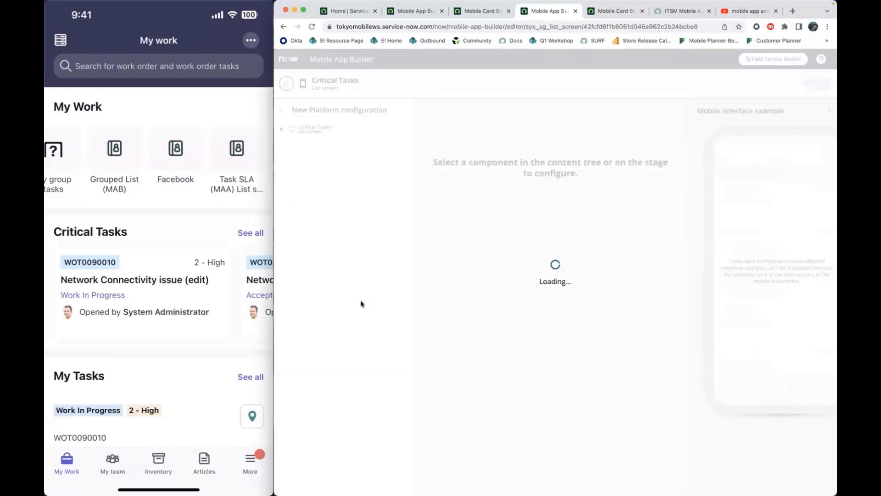
- Clear the previous page search text and open the Critical Task Record Screen within the Critical Tasks list screen
key("super+f")
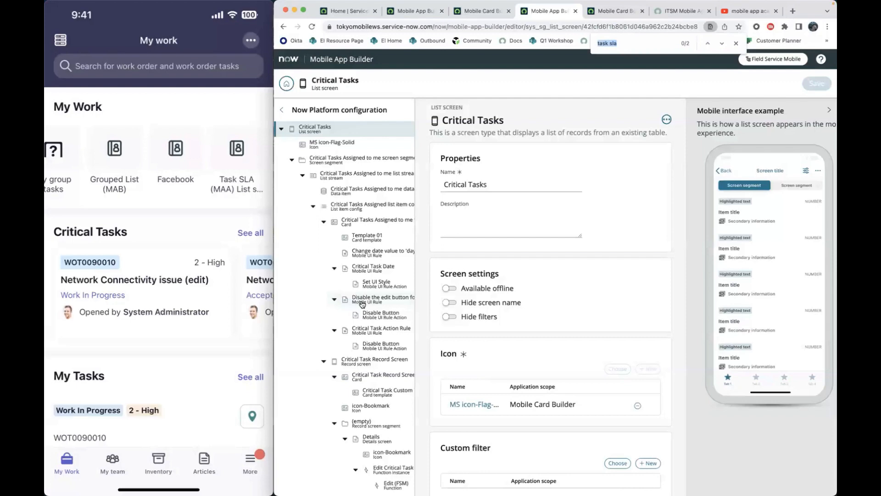
key("Right")
key("BackSpace")
key("BackSpace")
key("BackSpace")
key("BackSpace")
key("BackSpace")
key("BackSpace")
key("BackSpace")
key("BackSpace")
scroll(363, 305, "down", 1)
scroll(363, 304, "down", 3)
left_click(374, 282)
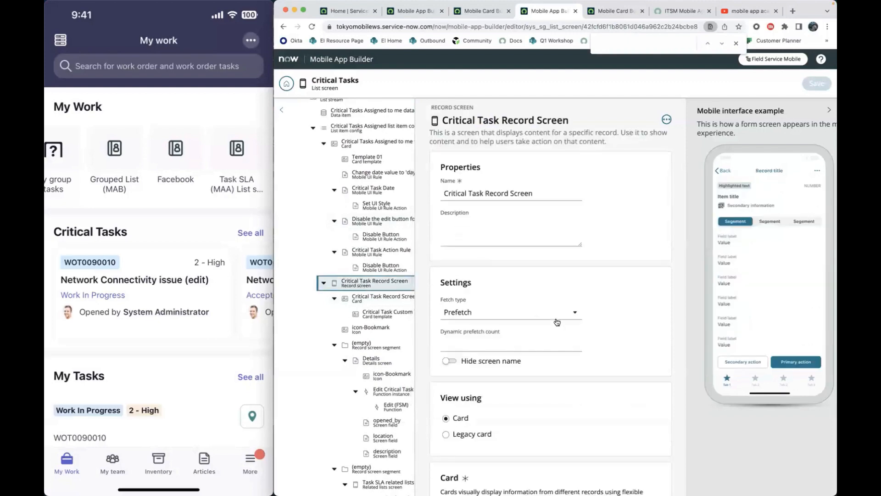
- Open the record screen segment with order 20 and check its embedded Activity Stream screen
scroll(557, 321, "down", 1)
scroll(557, 321, "down", 9)
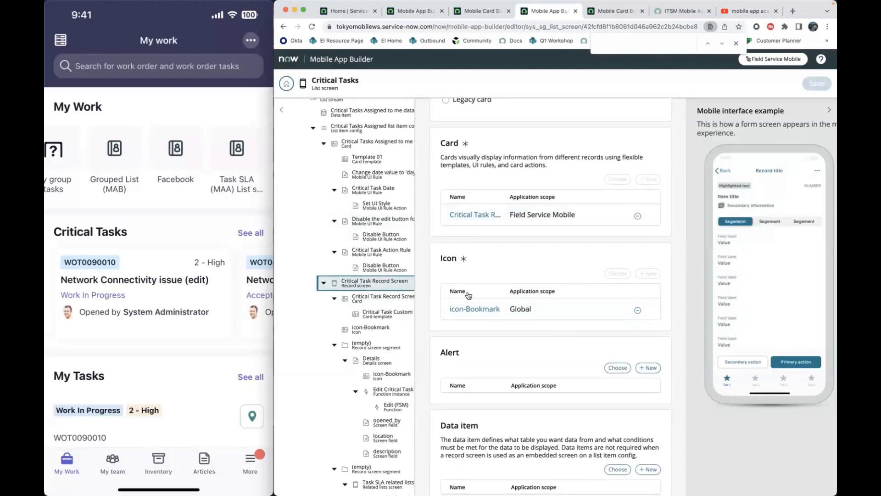
scroll(471, 298, "down", 5)
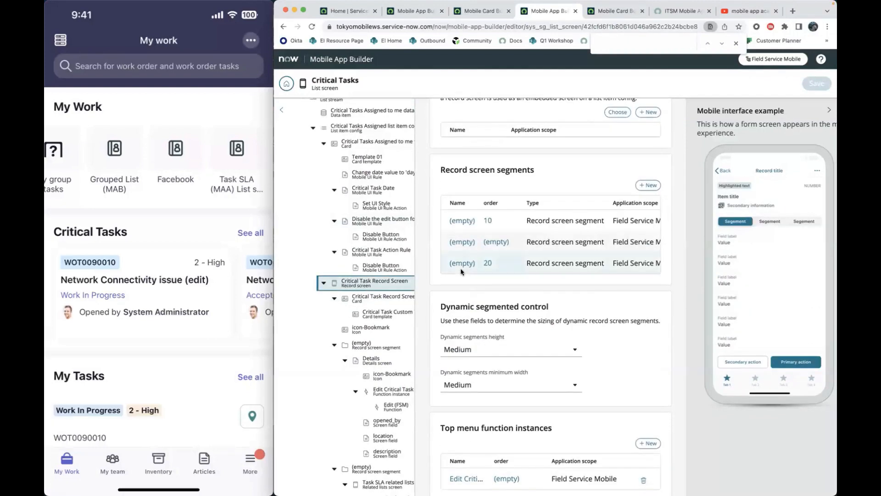
left_click(460, 264)
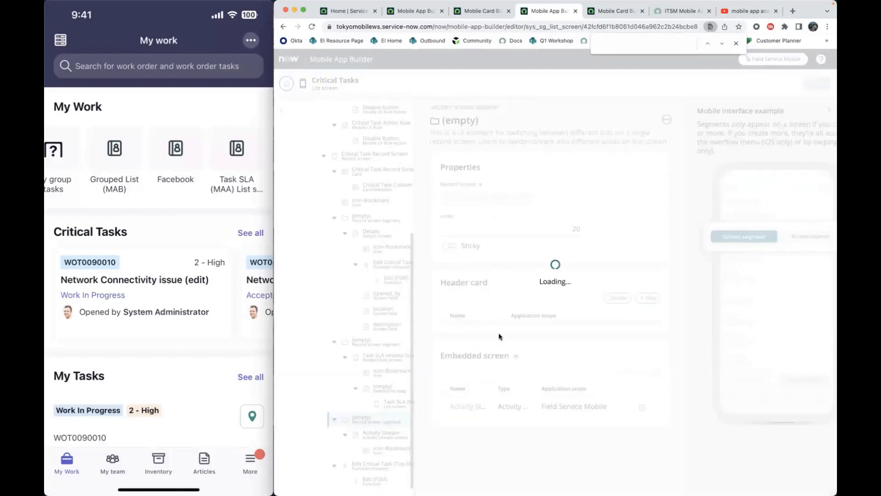
left_click(465, 407)
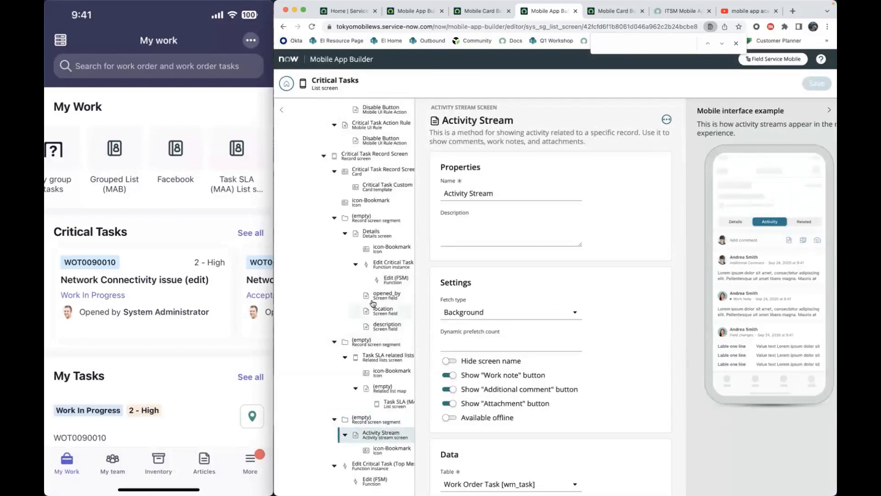
- Open the Task SLA related lists screen embedded in the record screen segment that has no order value
left_click(365, 344)
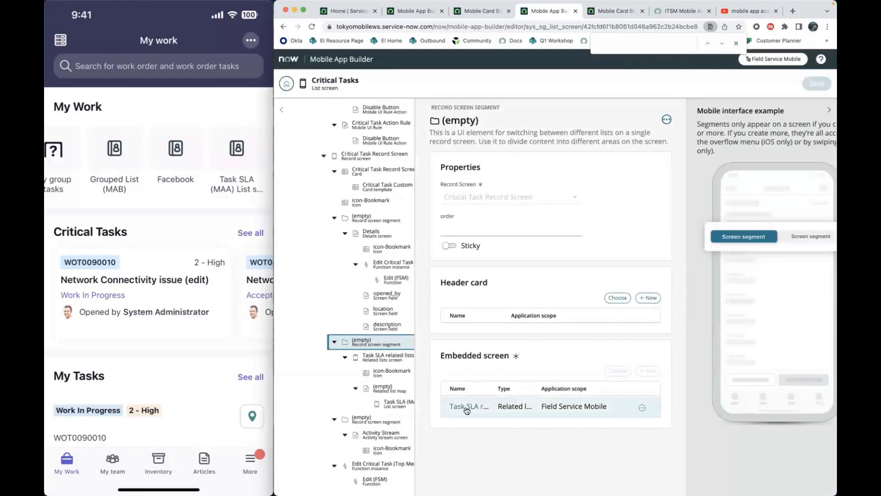
left_click(468, 406)
scroll(499, 347, "down", 4)
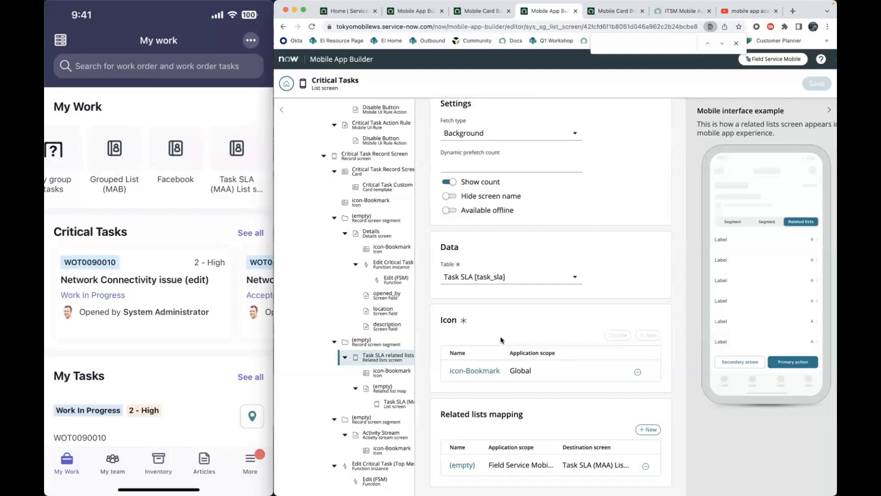
- Set the data table of the Task SLA related lists screen to Task [task] and save the change
scroll(500, 340, "up", 1)
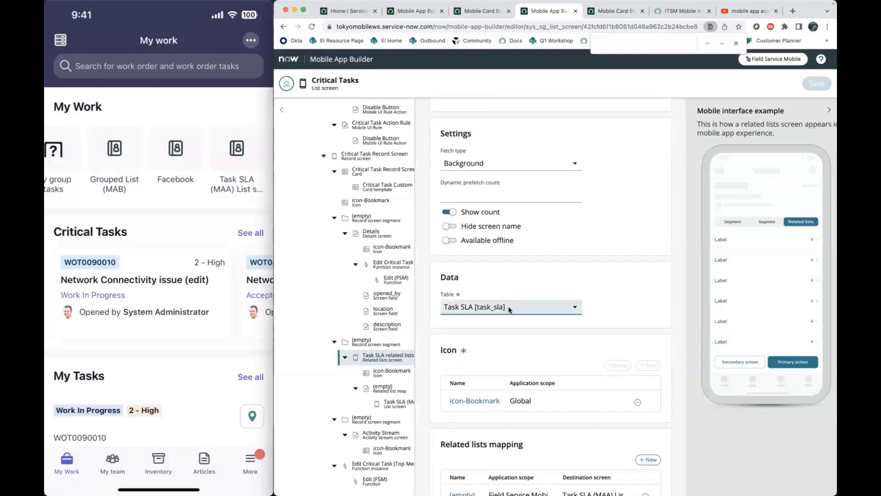
left_click(537, 310)
scroll(509, 385, "down", 5)
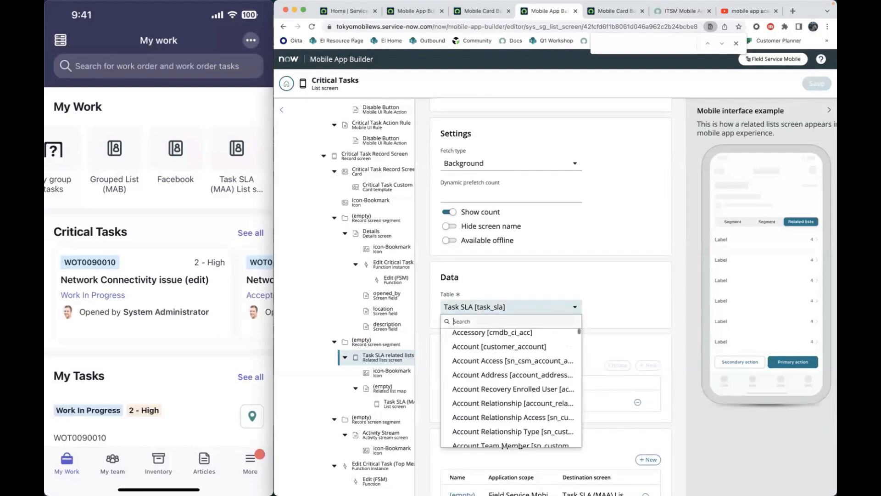
type("task")
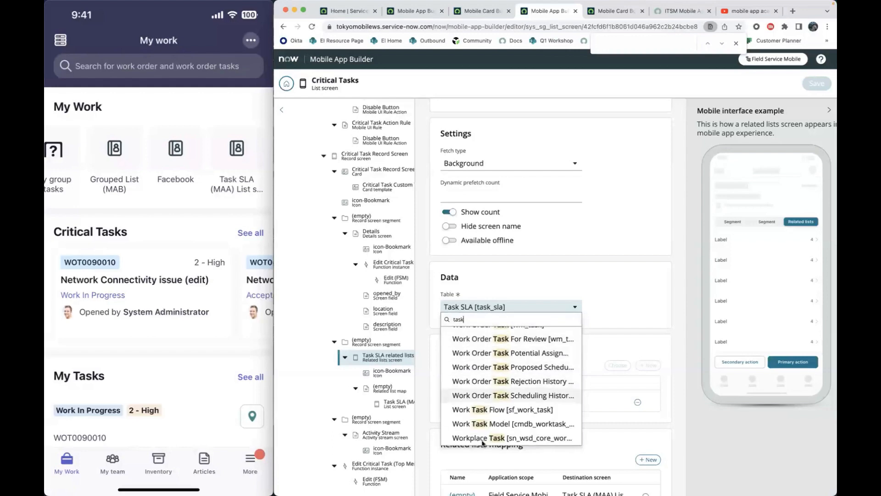
scroll(514, 369, "up", 10)
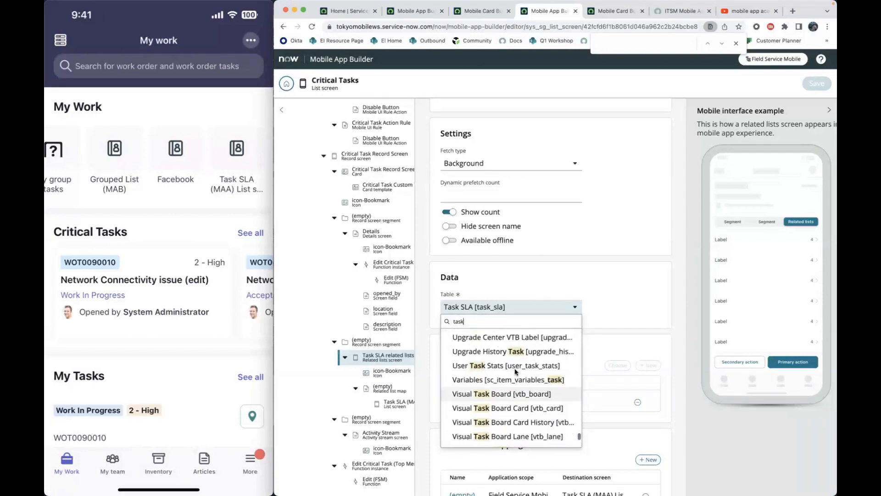
scroll(515, 371, "up", 10)
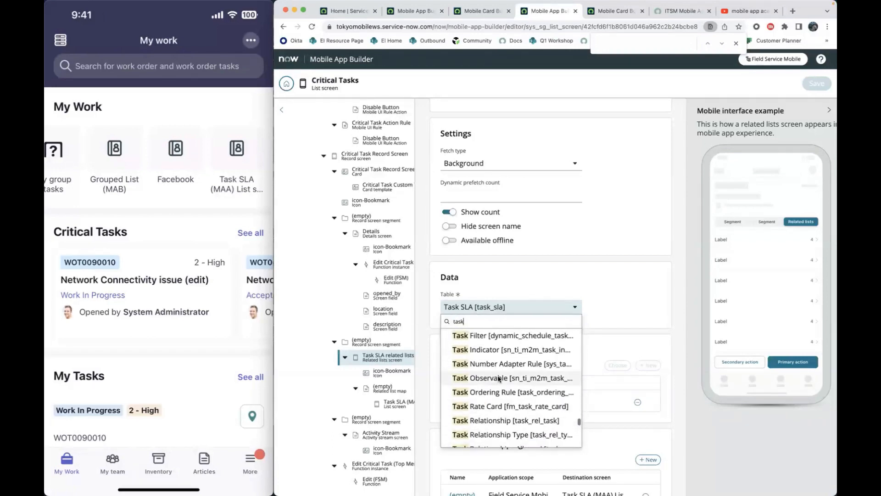
scroll(500, 378, "up", 3)
left_click(507, 412)
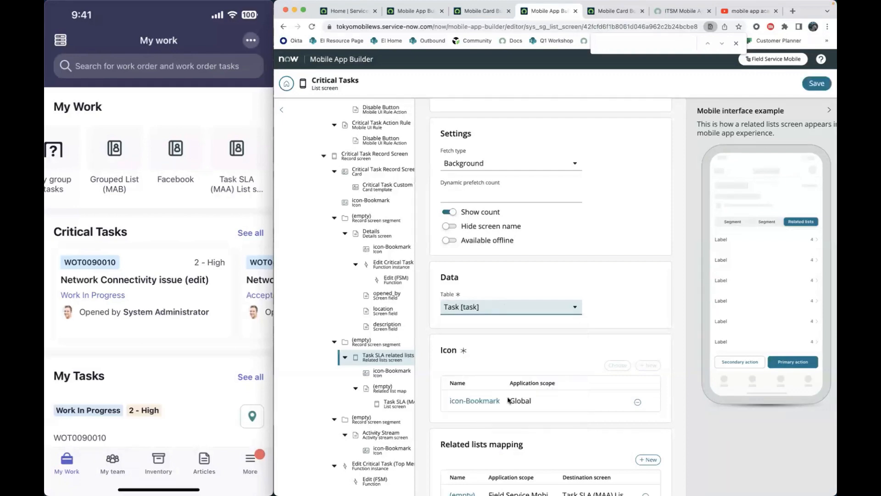
left_click(817, 83)
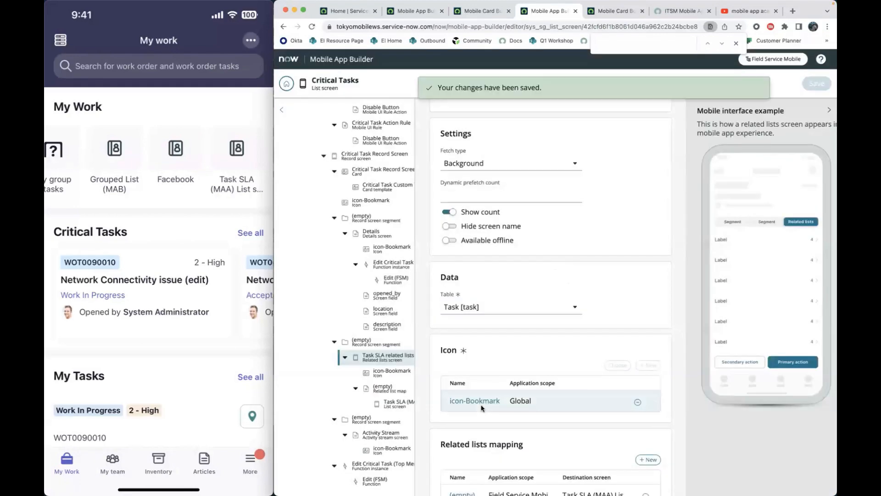
- Open the related list map of the Task SLA related lists screen and check its relationship
scroll(480, 414, "down", 1)
left_click(463, 465)
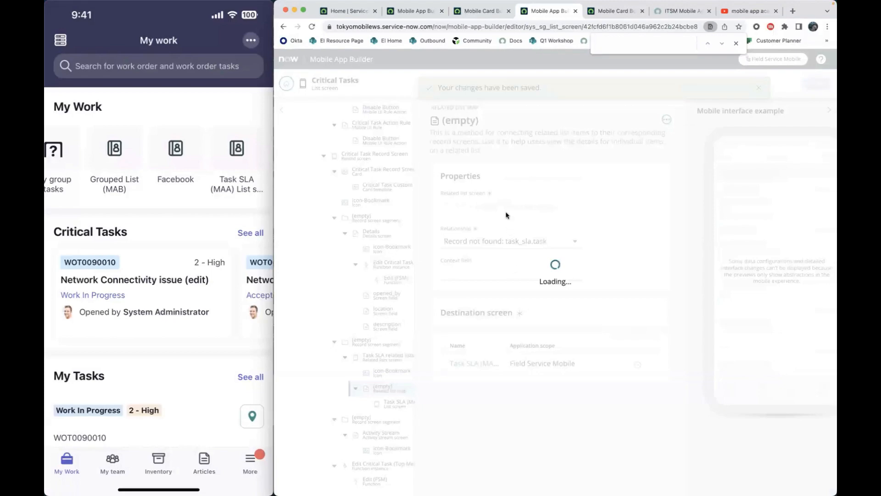
left_click(486, 245)
scroll(510, 317, "down", 5)
left_click(641, 238)
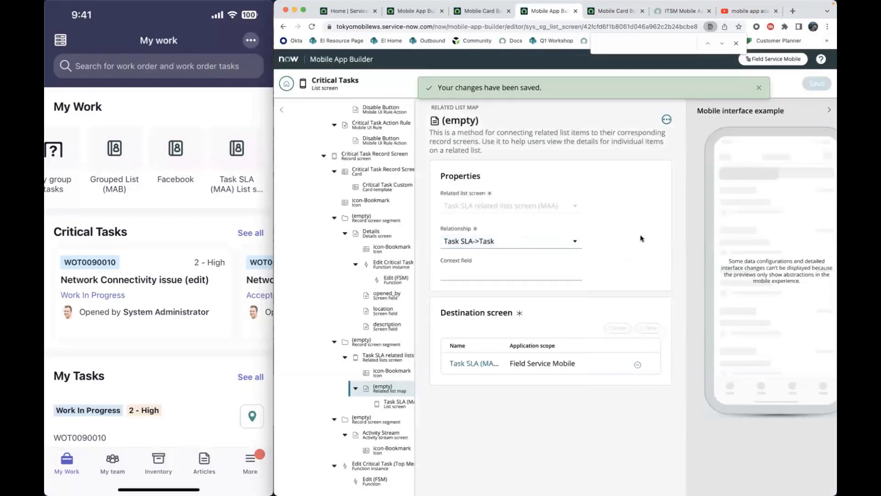
- Switch to Notes, move the window aside and check the note on UI parameters for a related list's list screen
key("super+Tab")
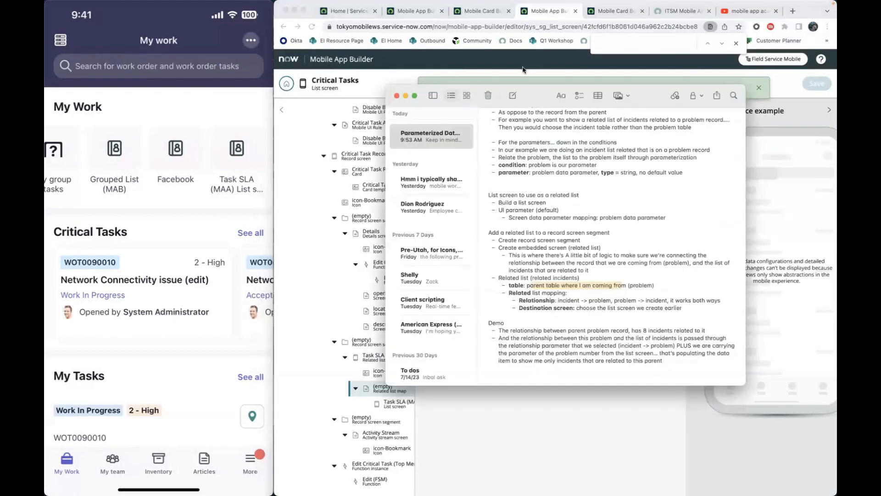
left_click_drag(542, 100, 324, 60)
left_click_drag(373, 130, 277, 121)
left_click(307, 128)
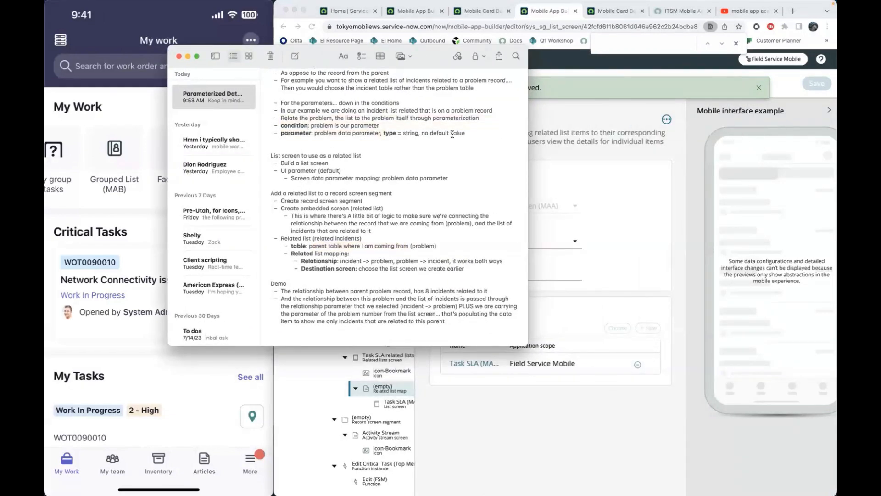
scroll(369, 204, "down", 1)
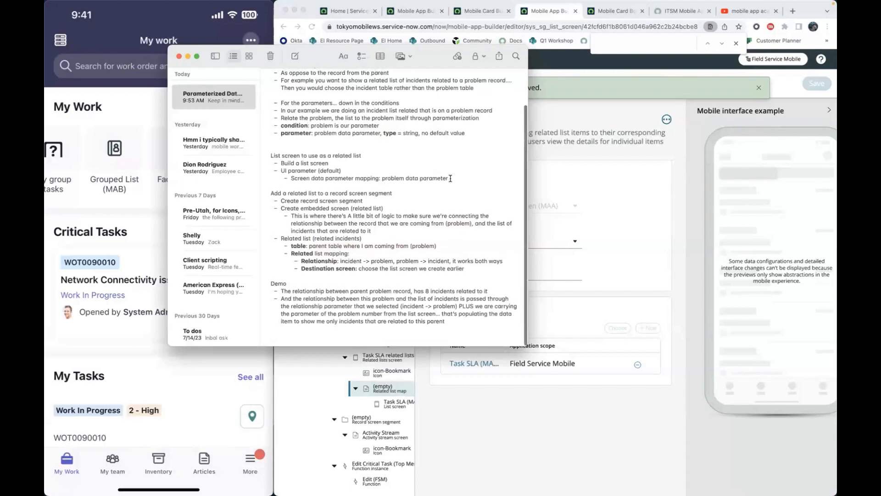
left_click(271, 172, "shift")
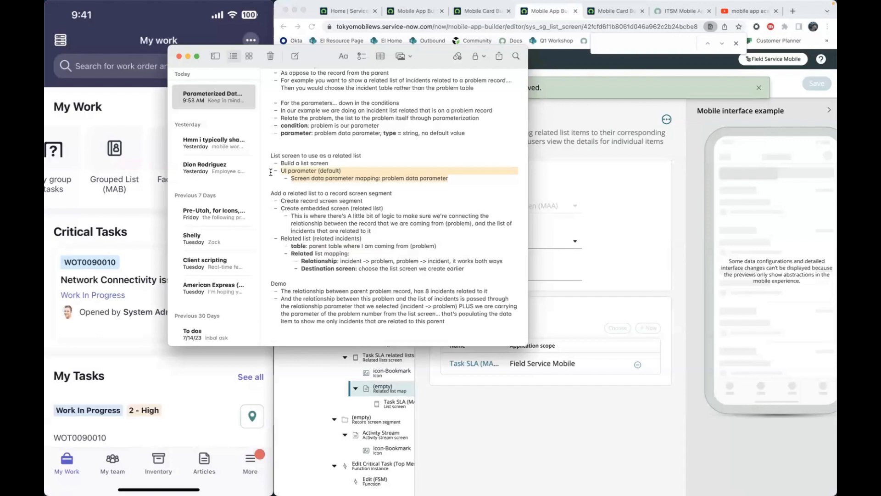
- Return to Mobile App Builder, minimize Notes and switch to the browser page with the Task SLA (MAA) List screen
left_click(518, 409)
scroll(370, 185, "up", 10)
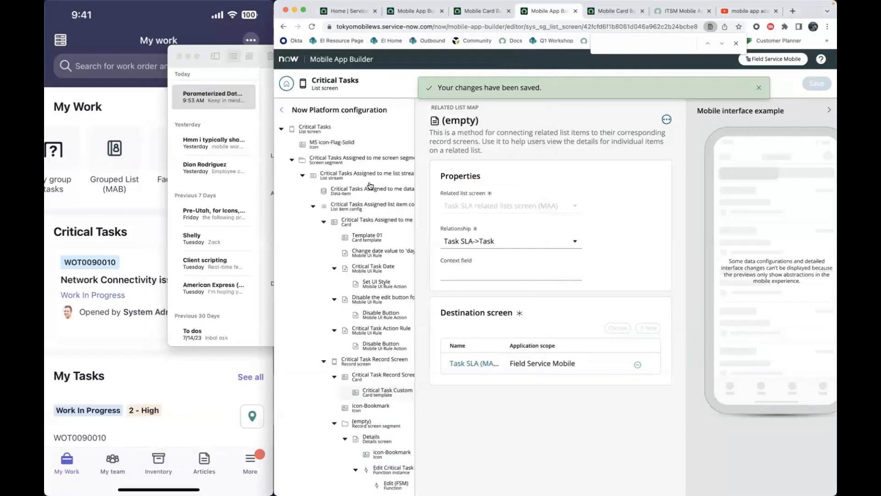
left_click(501, 13)
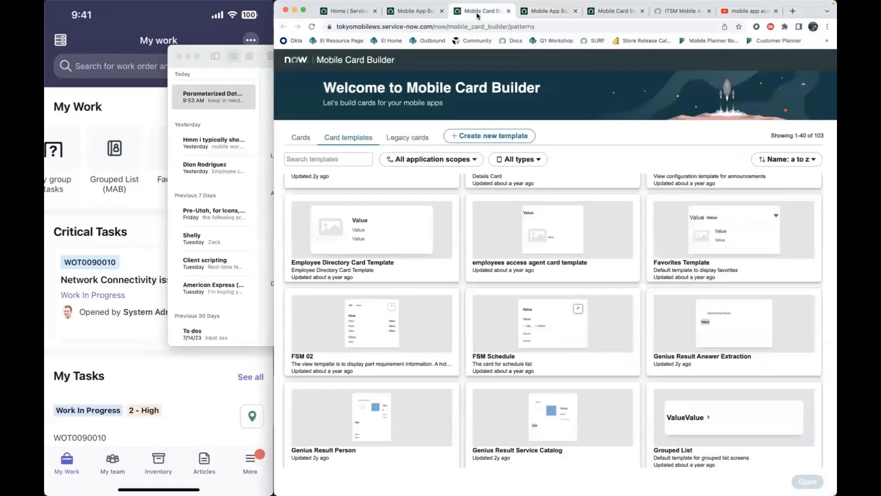
left_click(597, 13)
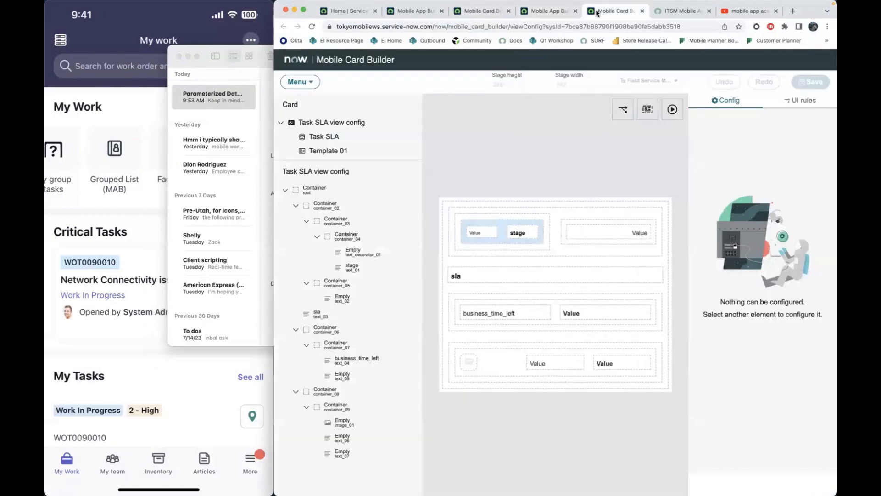
left_click(544, 14)
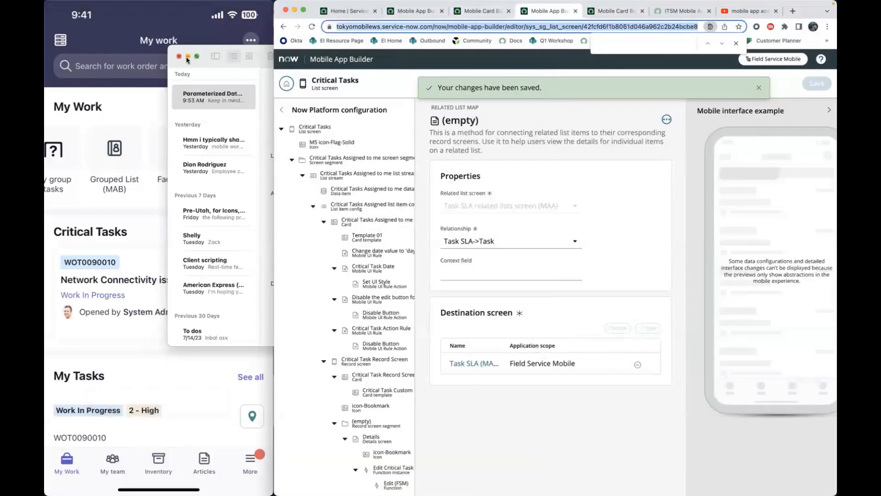
left_click(188, 57)
left_click(427, 14)
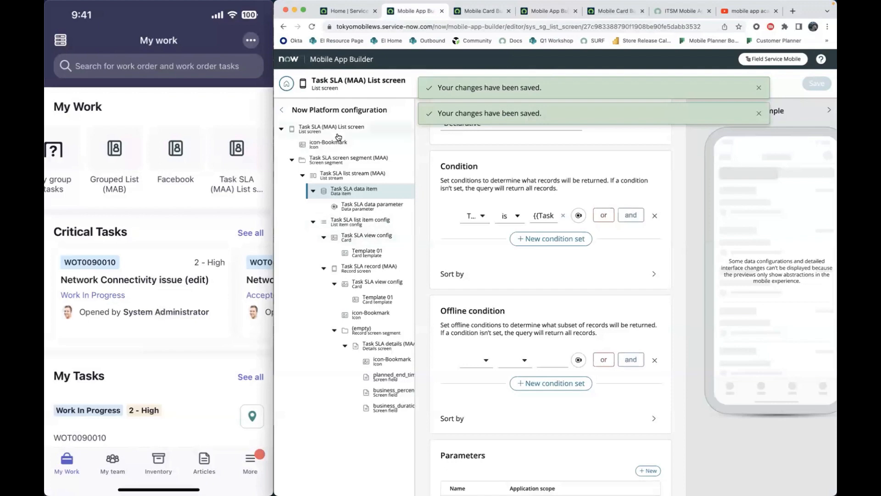
- Add a new UI parameter to the Task SLA (MAA) List screen
left_click(390, 129)
scroll(498, 281, "down", 1)
scroll(499, 282, "down", 8)
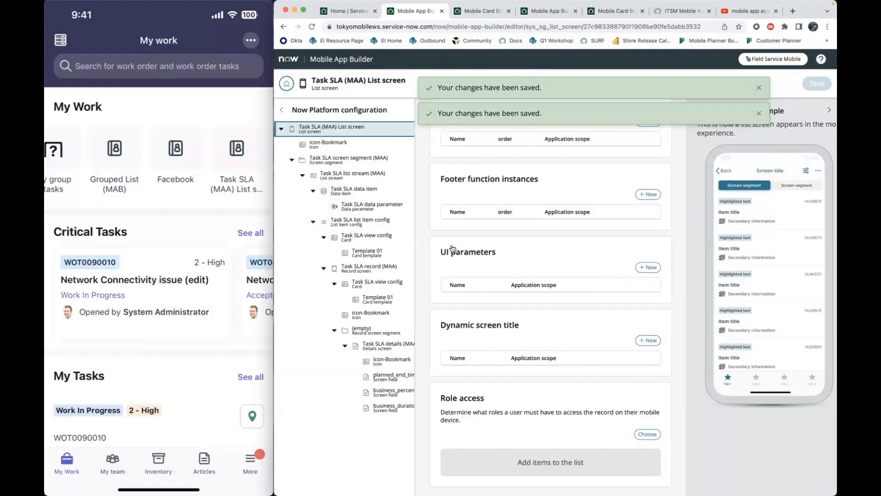
left_click(654, 268)
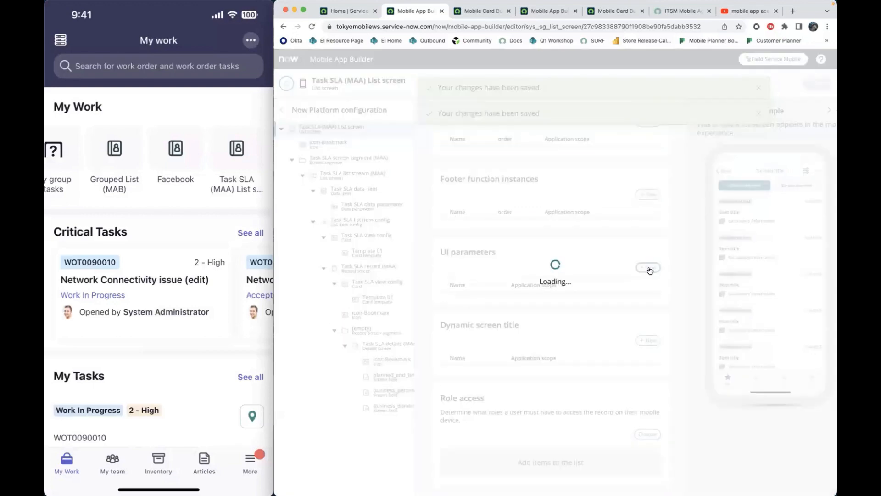
- Examine the new UI parameter's properties, input settings and screen data parameter mapping section
scroll(592, 318, "down", 3)
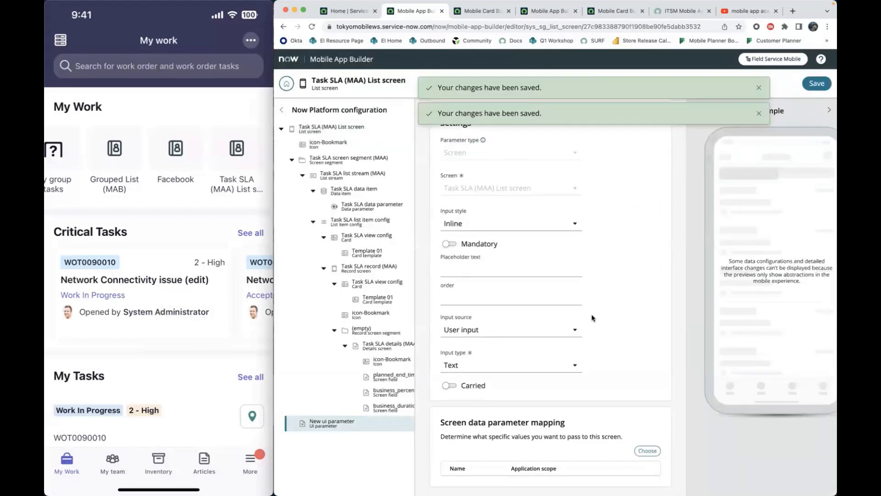
left_click_drag(487, 423, 572, 425)
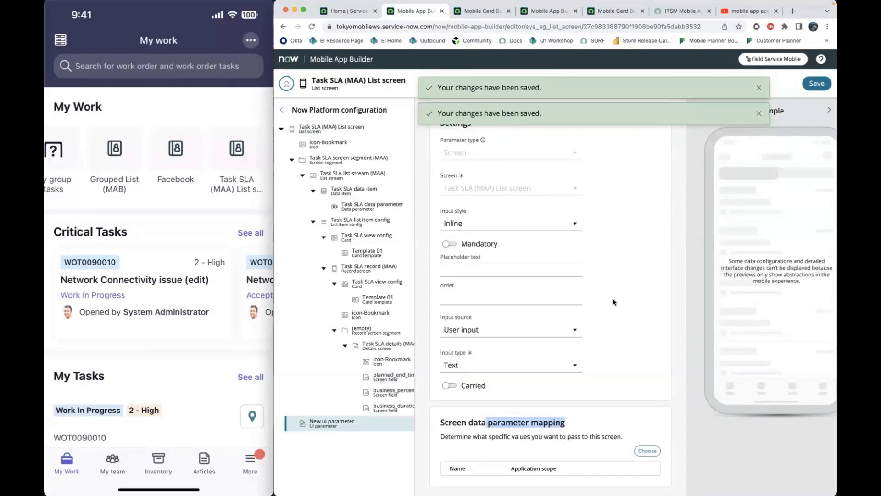
scroll(513, 425, "up", 1)
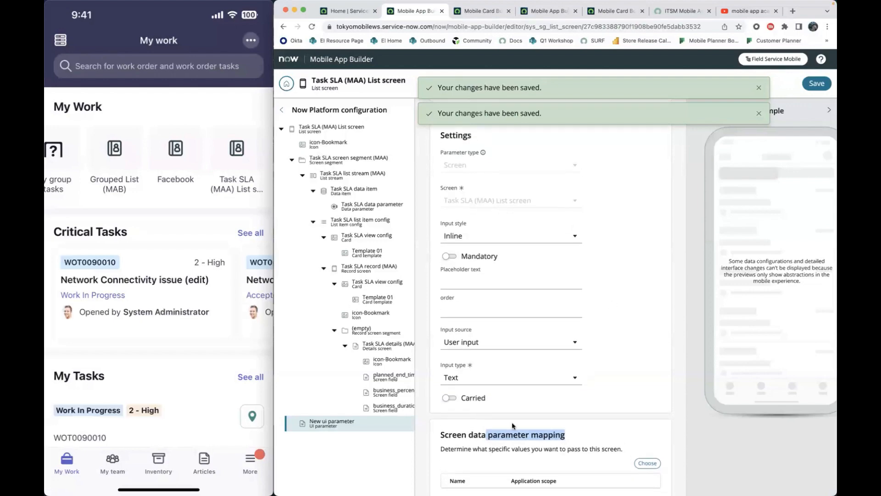
scroll(597, 370, "up", 5)
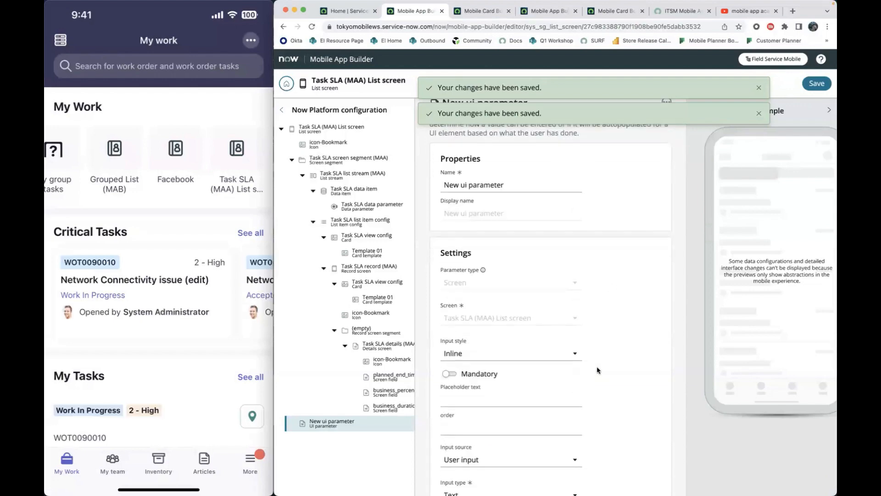
scroll(554, 290, "up", 5)
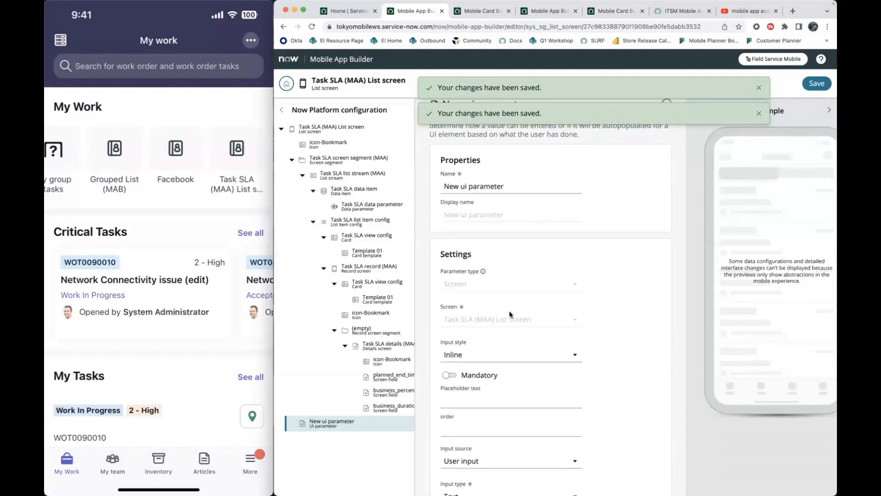
scroll(510, 314, "down", 8)
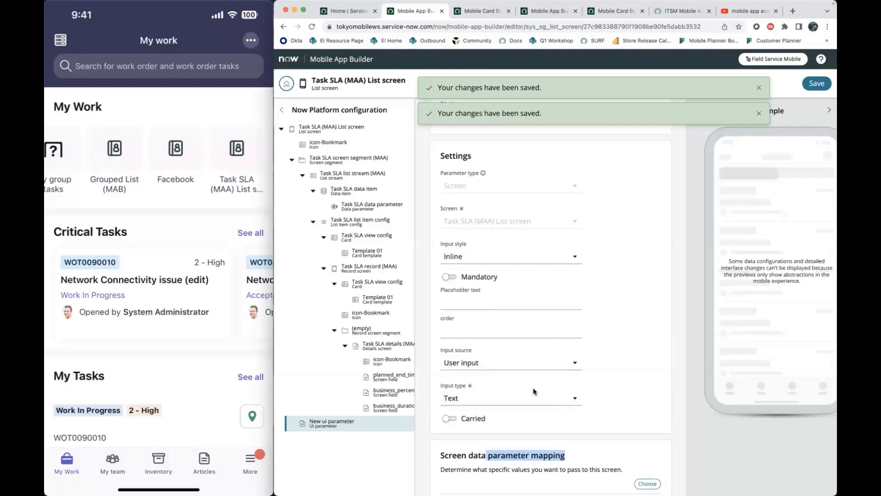
scroll(534, 391, "down", 1)
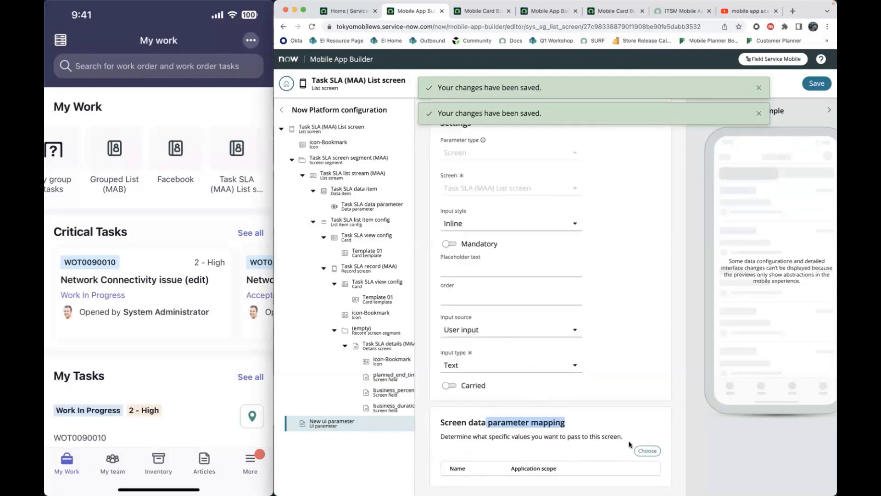
left_click(651, 450)
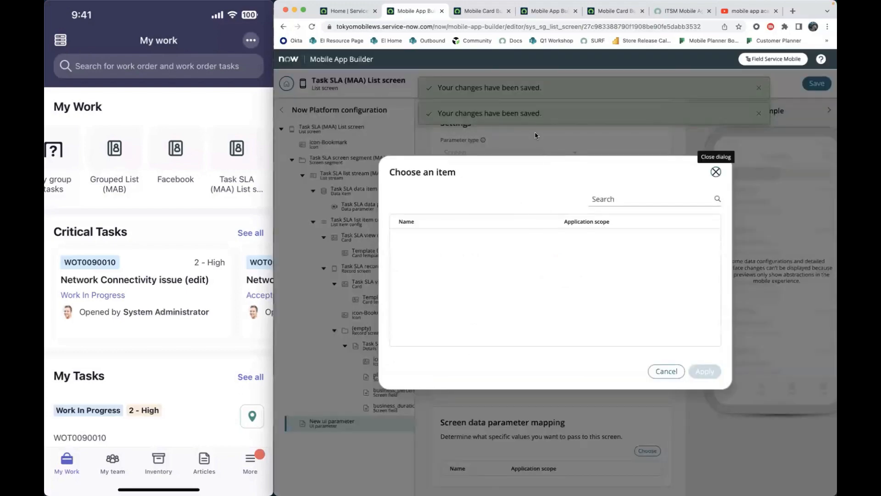
left_click(617, 203)
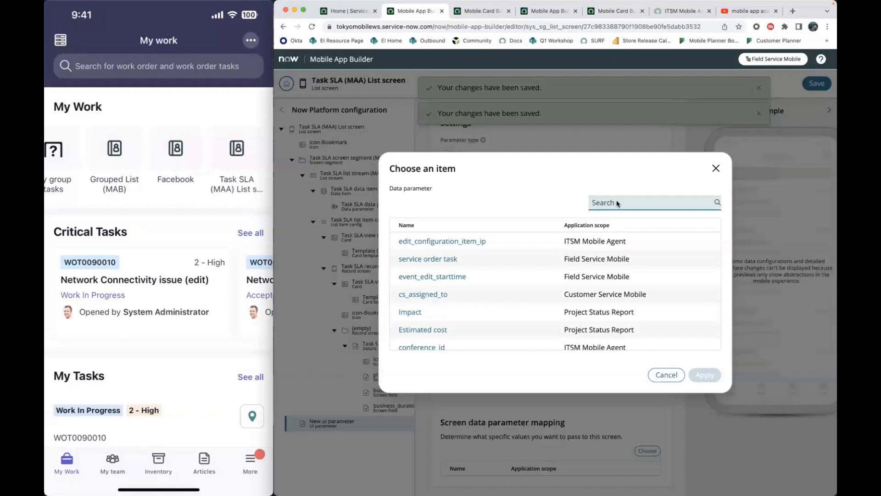
type("task sla")
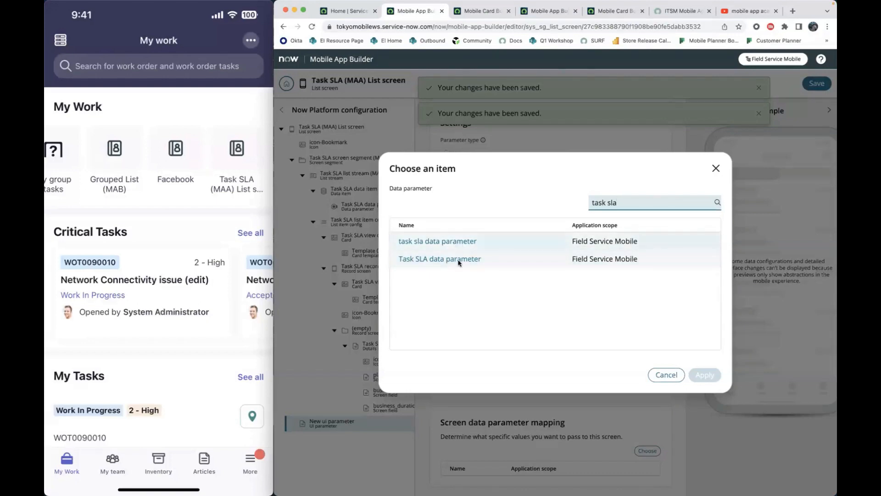
left_click(717, 168)
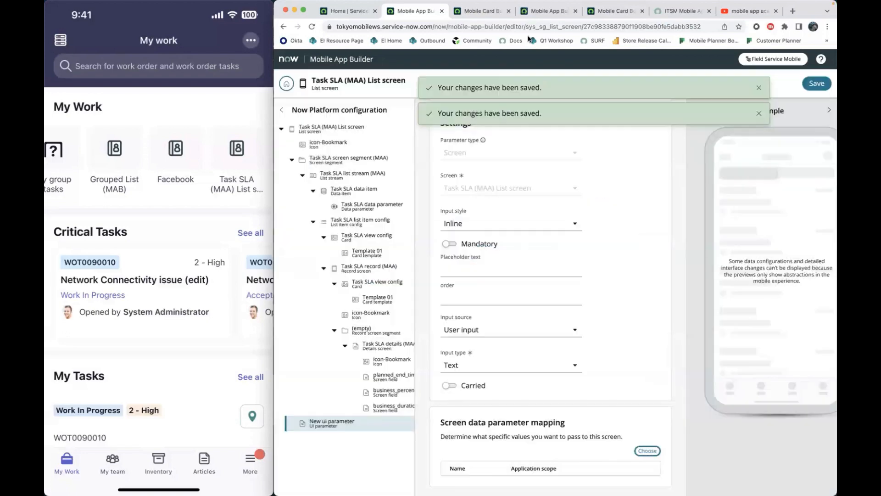
- Switch to the browser page with Critical Tasks, search the Field Service Mobile screens for "task sla" and open Task SLA (MAA) List screen
left_click(487, 13)
left_click(536, 13)
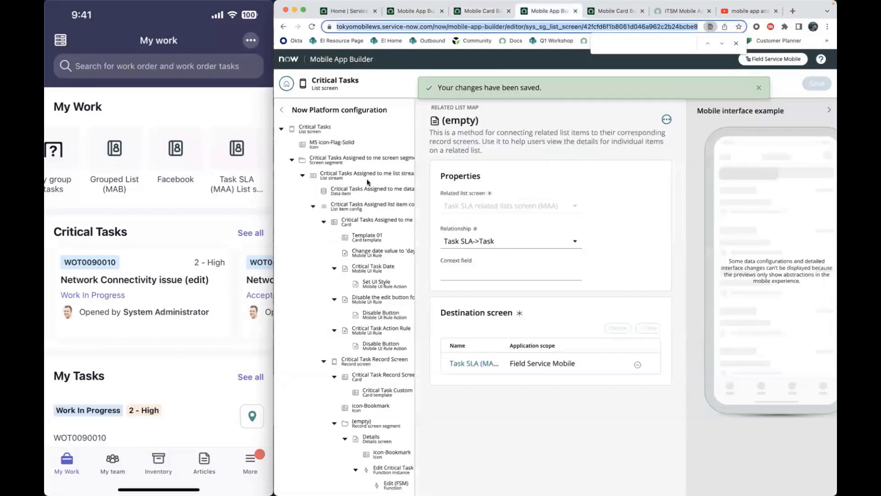
left_click(289, 83)
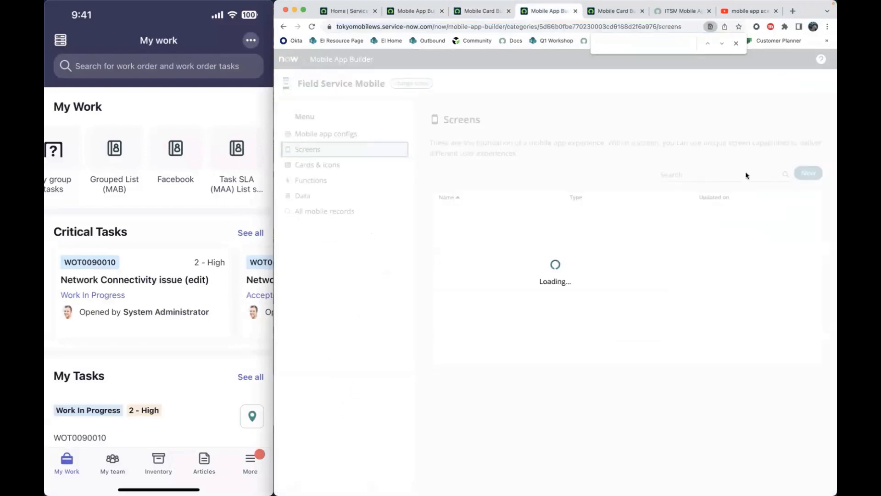
left_click(730, 173)
type("task sla")
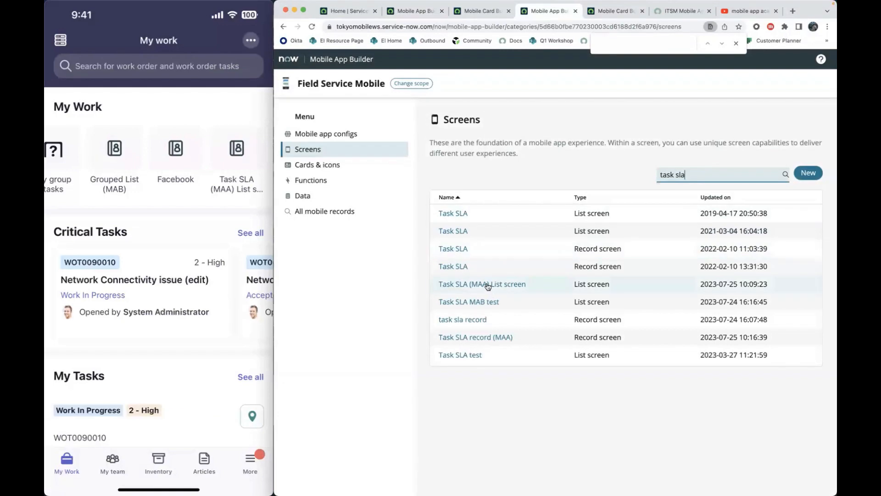
left_click(487, 285)
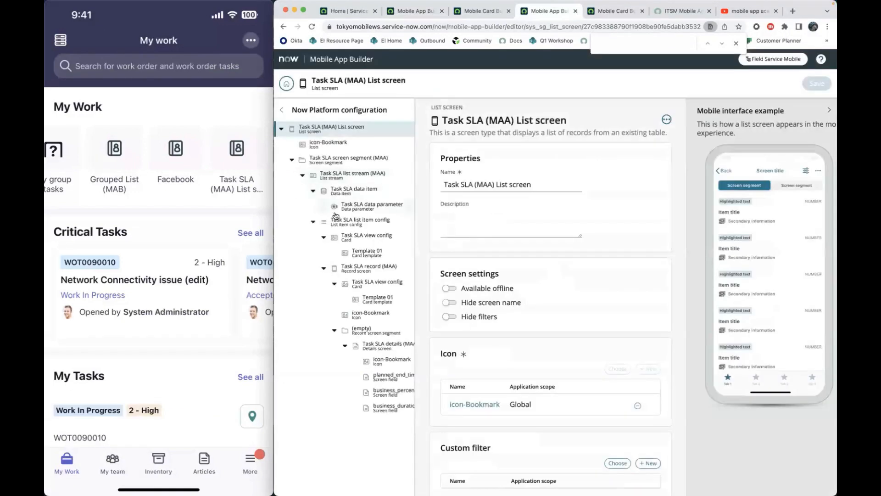
- Rename the data parameter under Task SLA data item to "Task SLA data parameter (MAA)" and save the change
left_click(363, 190)
scroll(488, 312, "down", 2)
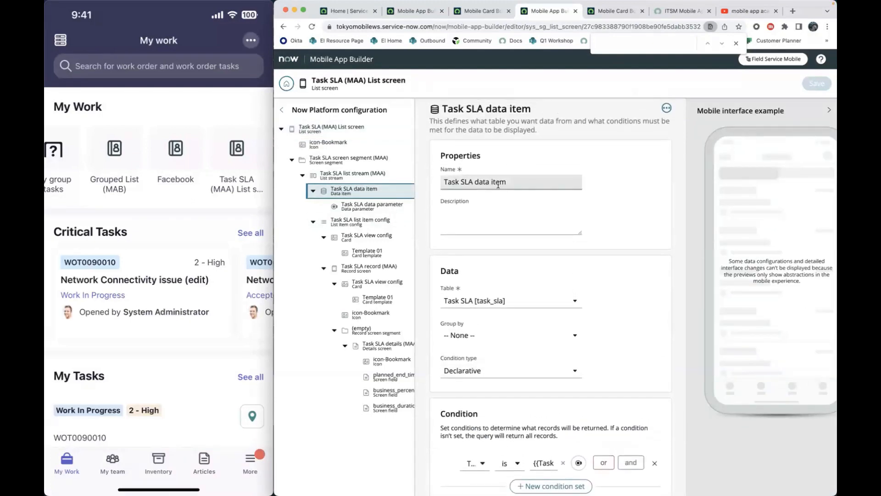
scroll(512, 340, "down", 6)
left_click(475, 464)
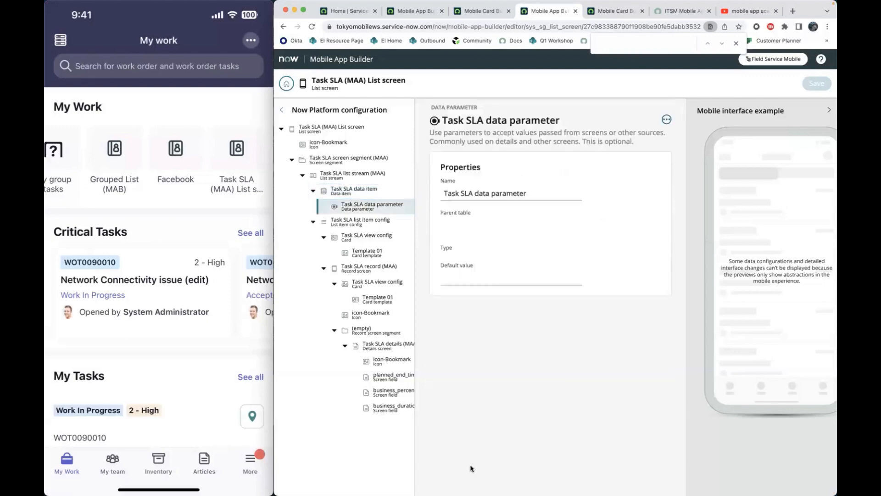
left_click(544, 193)
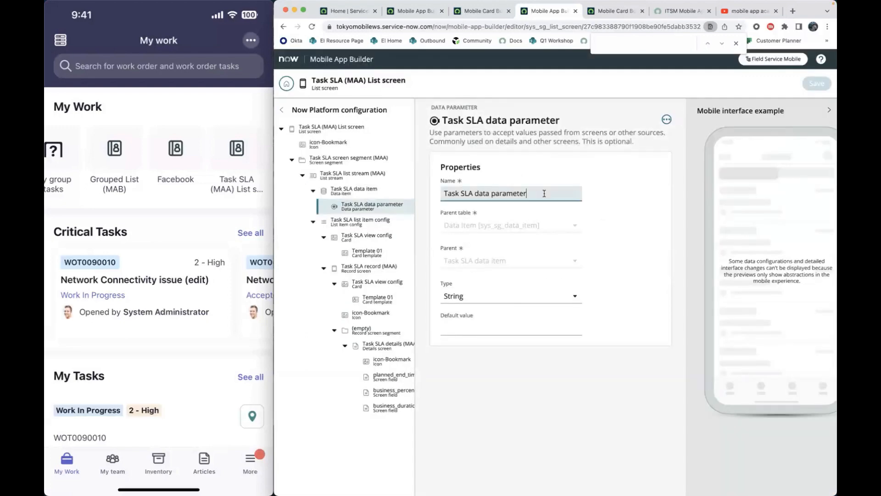
type("(MAA)")
left_click(635, 190)
left_click(818, 83)
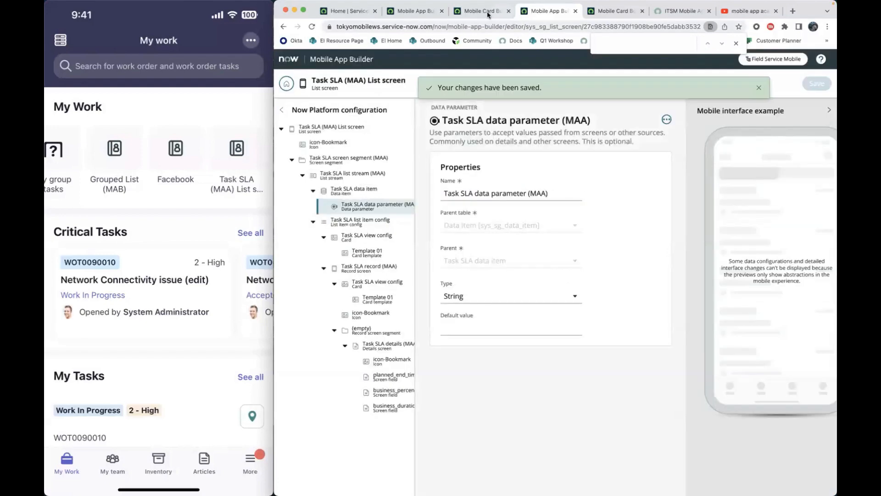
- Return to the new UI parameter, map Task SLA data parameter (MAA) as its screen data parameter and save
left_click(486, 12)
left_click(412, 7)
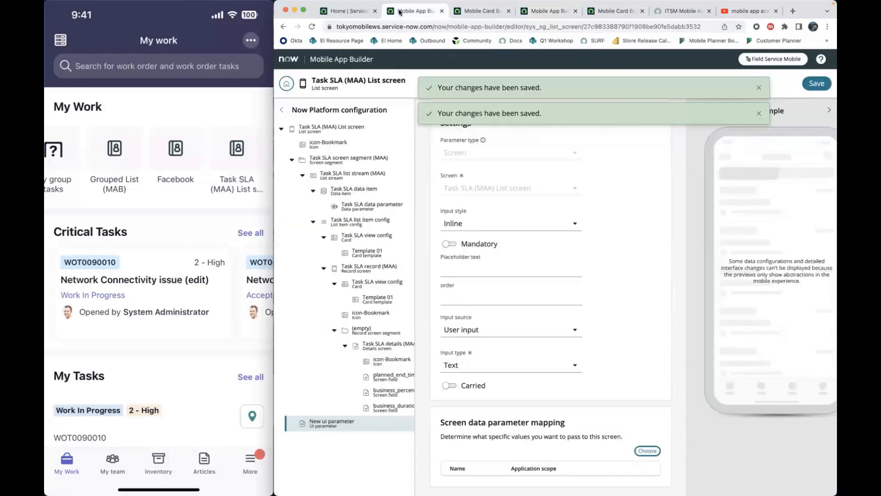
left_click(648, 451)
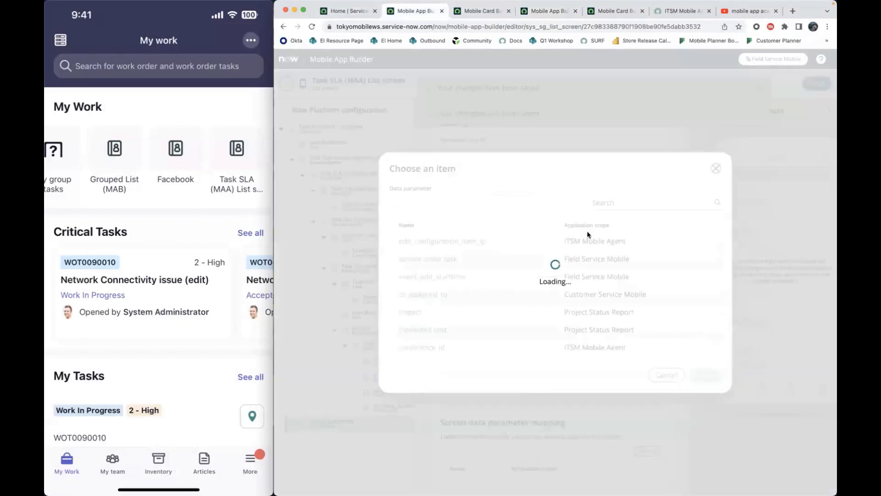
left_click(612, 202)
type("task sla")
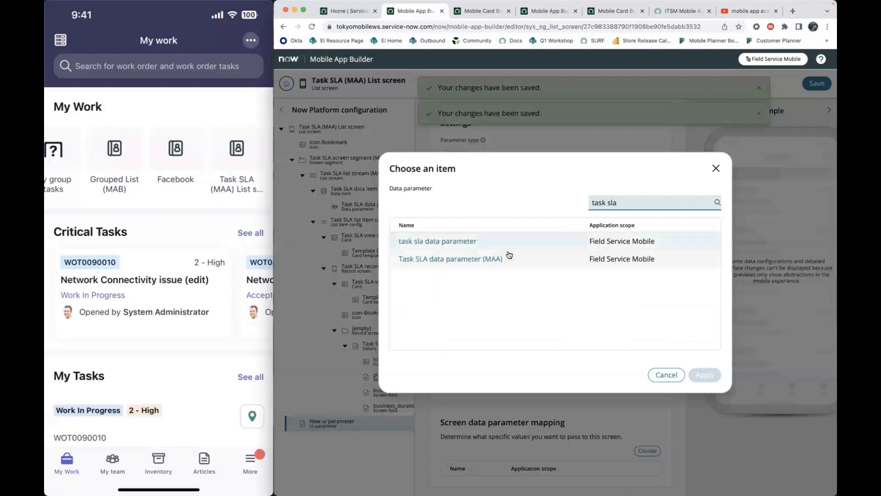
left_click(466, 258)
left_click(704, 375)
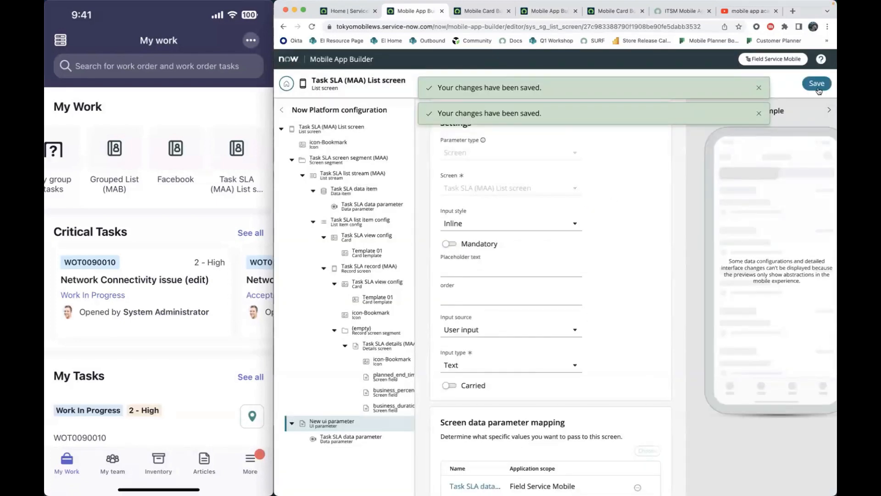
left_click(818, 87)
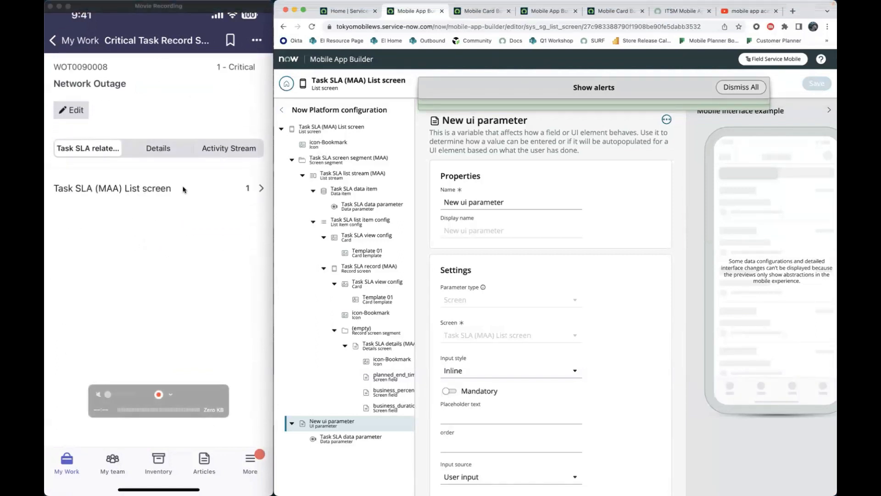
- Open the critical Network Outage record from ServiceNow's All Work Order Tasks list and look through its form
left_click(348, 11)
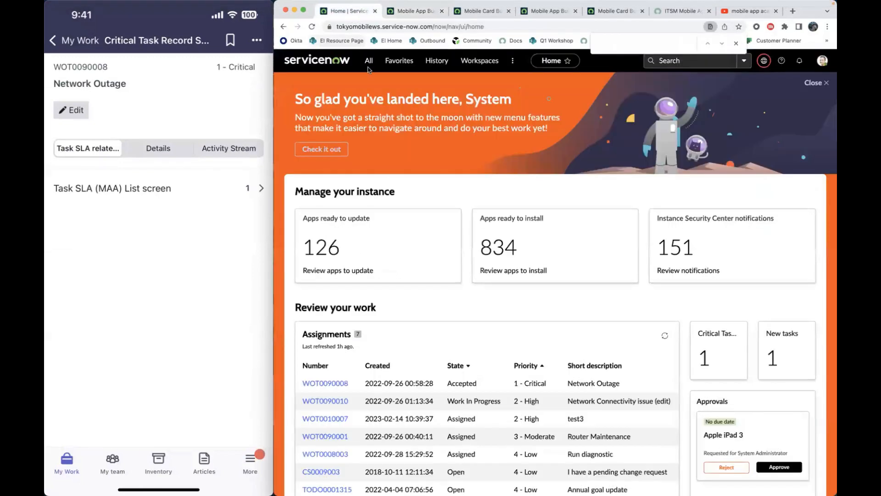
left_click(369, 67)
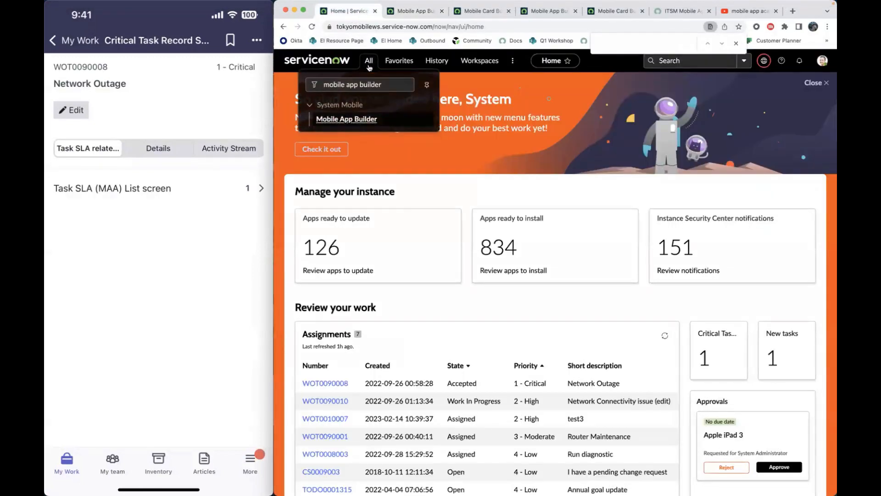
left_click_drag(393, 85, 325, 80)
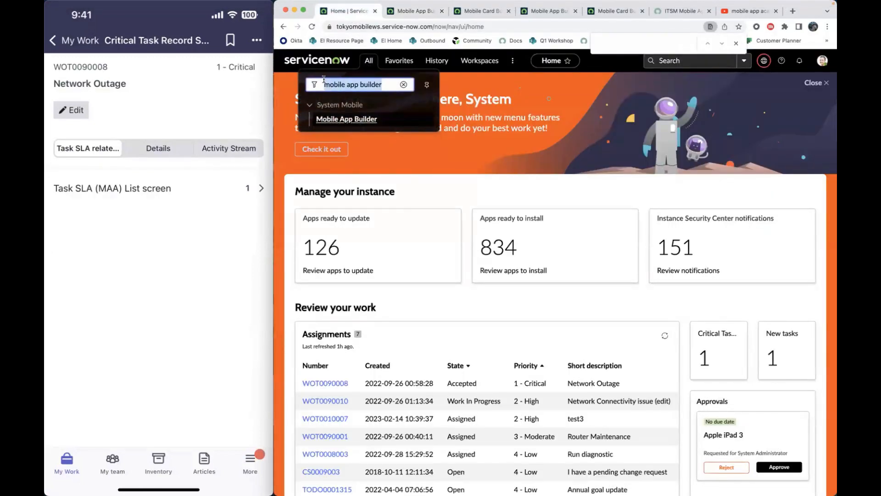
type("work order task")
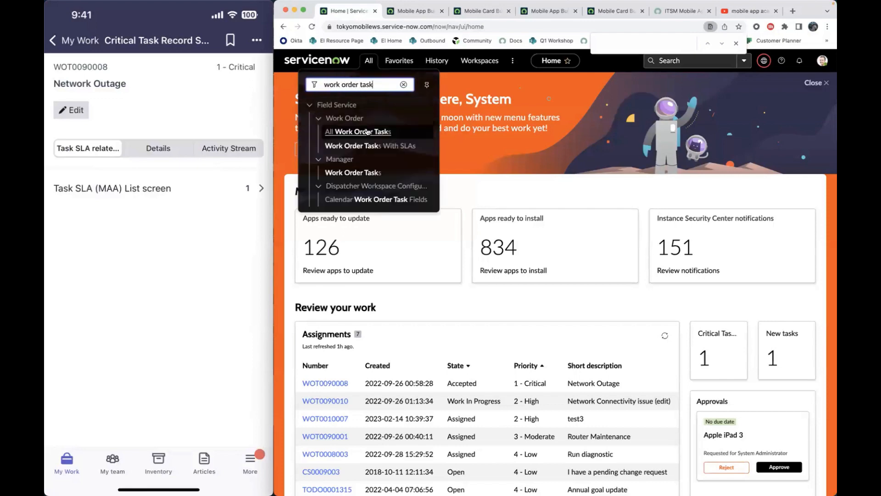
left_click(367, 132)
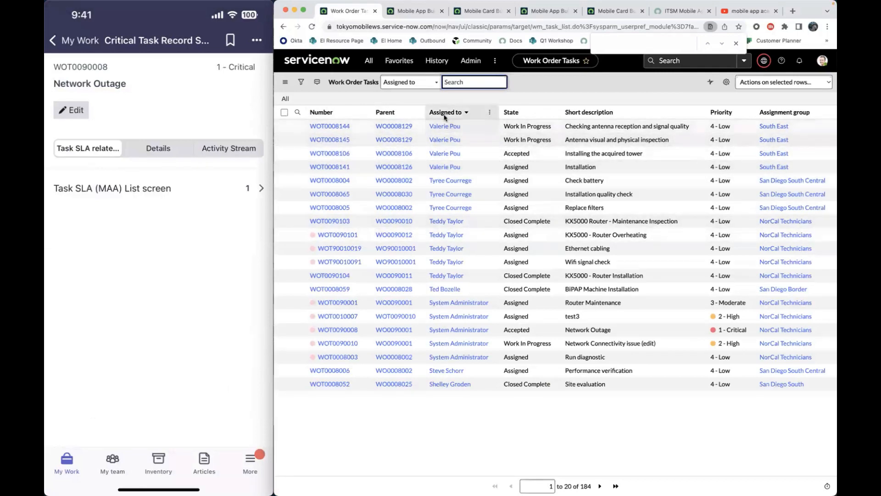
left_click(342, 334)
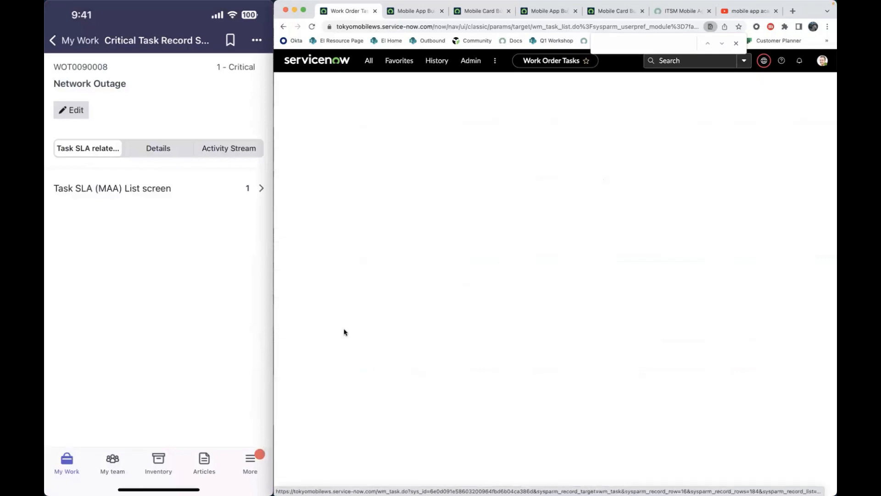
scroll(436, 381, "down", 15)
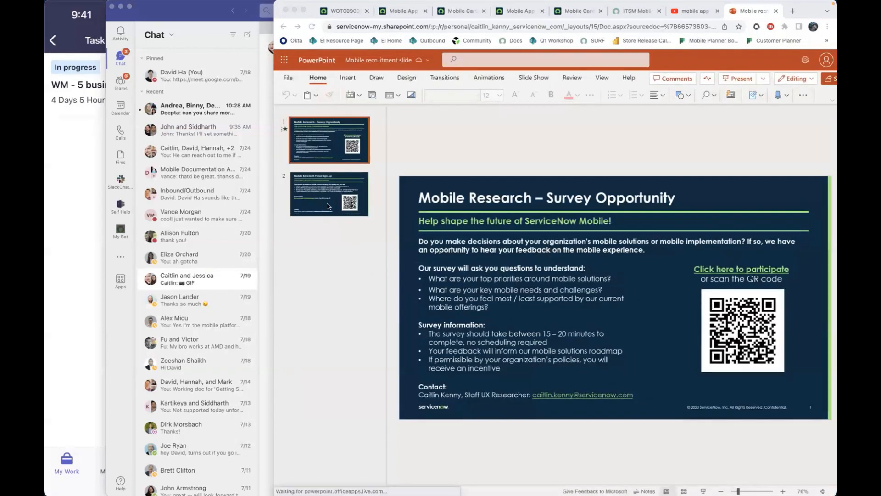
- Move the browser window with the Mobile recruitment slide presentation over the phone and chat windows to show the survey slide
left_click(329, 204)
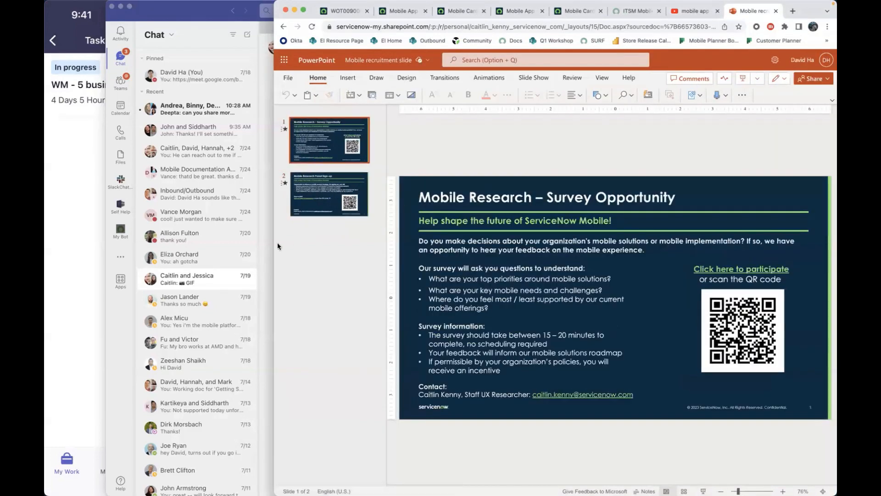
left_click_drag(189, 240, 45, 229)
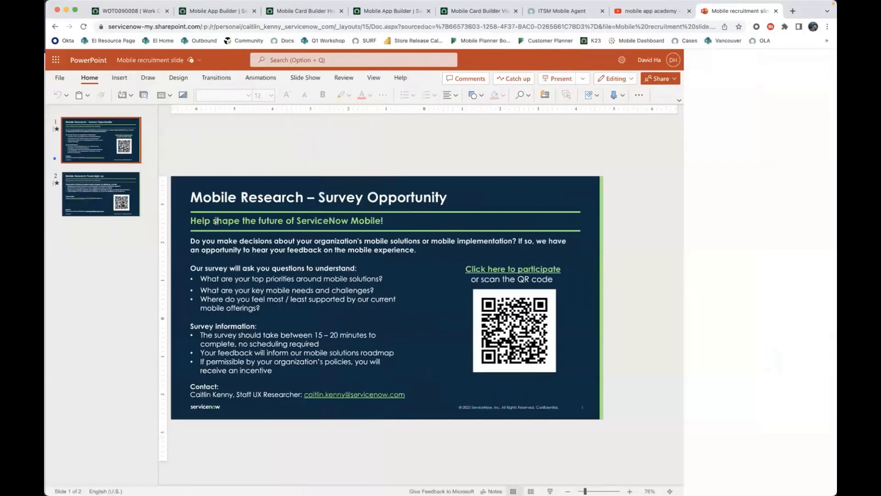